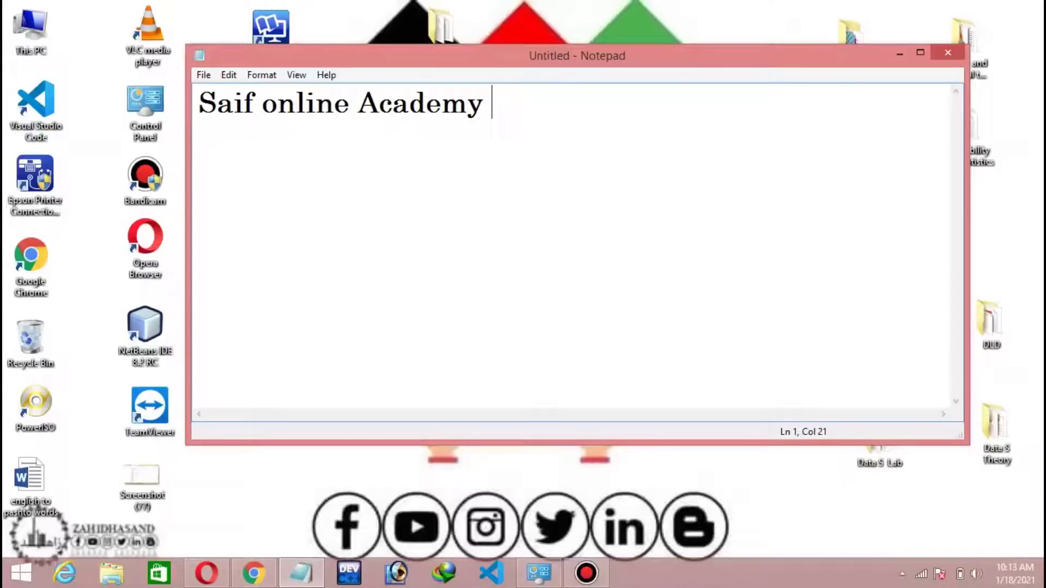
Step: Capitalize the first letter of "online" in the line "Saif online Academy"
{"action": "left_click", "coordinate": [277, 103]}
{"action": "key", "text": "BackSpace"}
{"action": "type", "text": "O"}
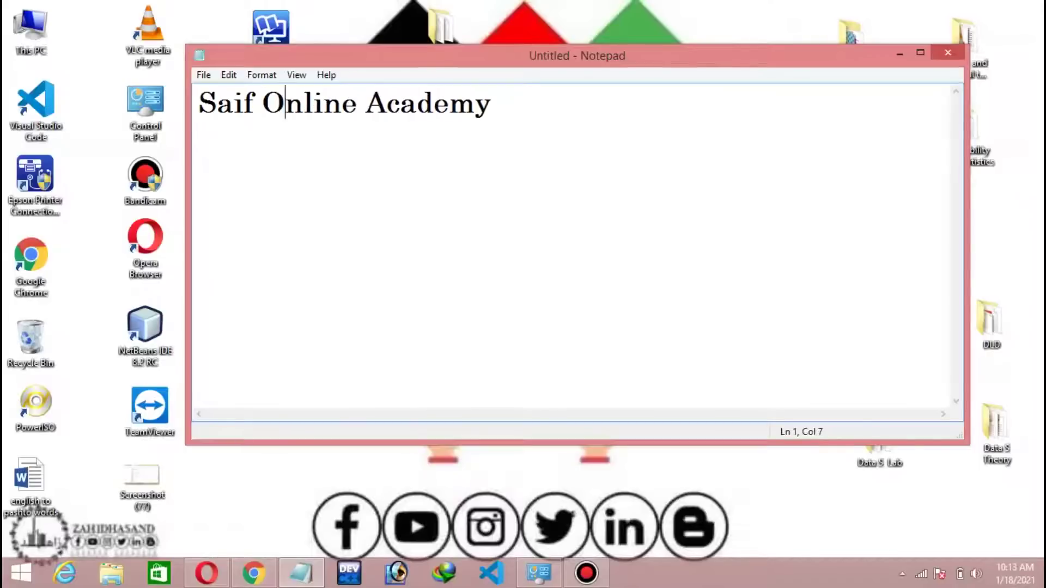
{"action": "left_click", "coordinate": [400, 103]}
{"action": "left_click", "coordinate": [323, 103]}
{"action": "left_click", "coordinate": [217, 103]}
{"action": "left_click", "coordinate": [323, 103]}
{"action": "left_click", "coordinate": [434, 103]}
Step: Delete the entire line "Saif Online Academy" from the note
{"action": "key", "text": "Right"}
{"action": "key", "text": "Right"}
{"action": "key", "text": "Right"}
{"action": "key", "text": "BackSpace"}
{"action": "key", "text": "BackSpace"}
{"action": "key", "text": "BackSpace"}
{"action": "key", "text": "BackSpace"}
{"action": "key", "text": "BackSpace"}
{"action": "key", "text": "BackSpace"}
{"action": "key", "text": "BackSpace"}
{"action": "key", "text": "BackSpace"}
{"action": "key", "text": "BackSpace"}
{"action": "key", "text": "BackSpace"}
{"action": "key", "text": "BackSpace"}
{"action": "key", "text": "BackSpace"}
{"action": "key", "text": "BackSpace"}
{"action": "key", "text": "BackSpace"}
{"action": "key", "text": "BackSpace"}
{"action": "key", "text": "BackSpace"}
{"action": "key", "text": "BackSpace"}
{"action": "key", "text": "BackSpace"}
{"action": "key", "text": "BackSpace"}
{"action": "type", "text": "nOTE"}
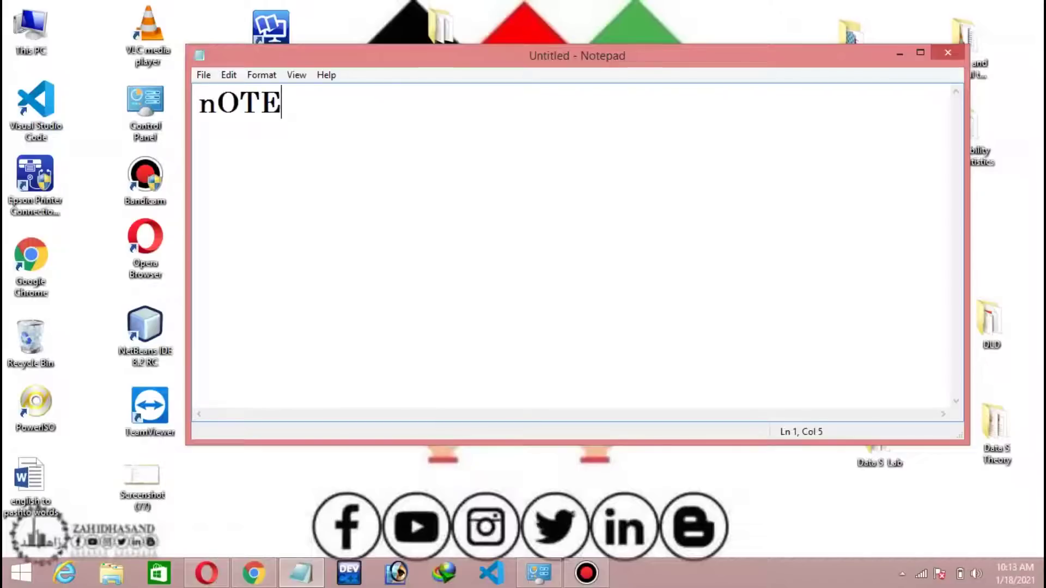
{"action": "type", "text": "PAD"}
{"action": "key", "text": "BackSpace"}
{"action": "key", "text": "BackSpace"}
{"action": "key", "text": "BackSpace"}
{"action": "key", "text": "BackSpace"}
{"action": "key", "text": "BackSpace"}
{"action": "key", "text": "BackSpace"}
{"action": "key", "text": "BackSpace"}
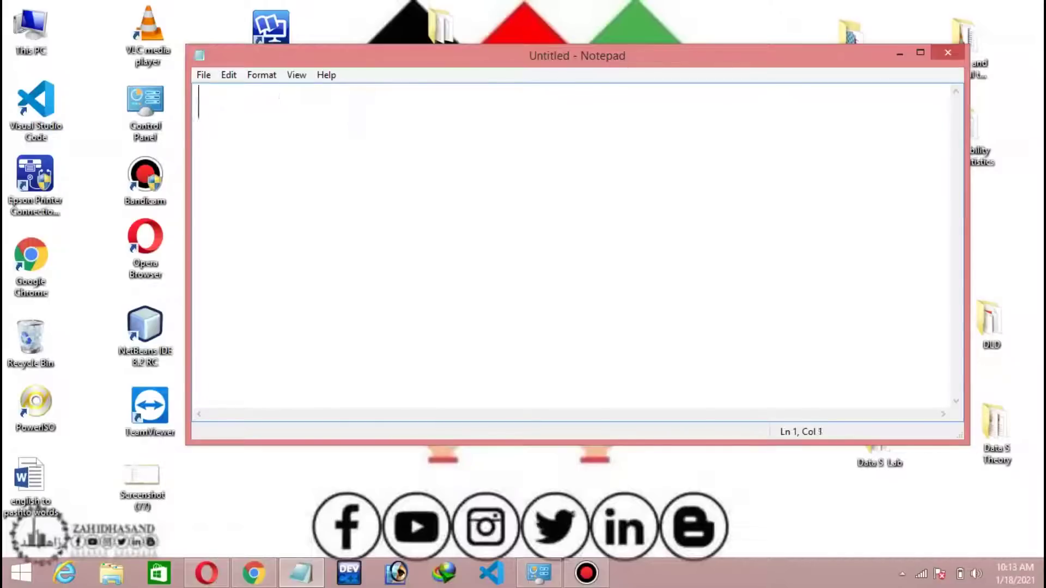
Step: Enter the word "NOTEPAD" in capitals in the empty note and move the window slightly lower on the desktop
{"action": "type", "text": "NOT"}
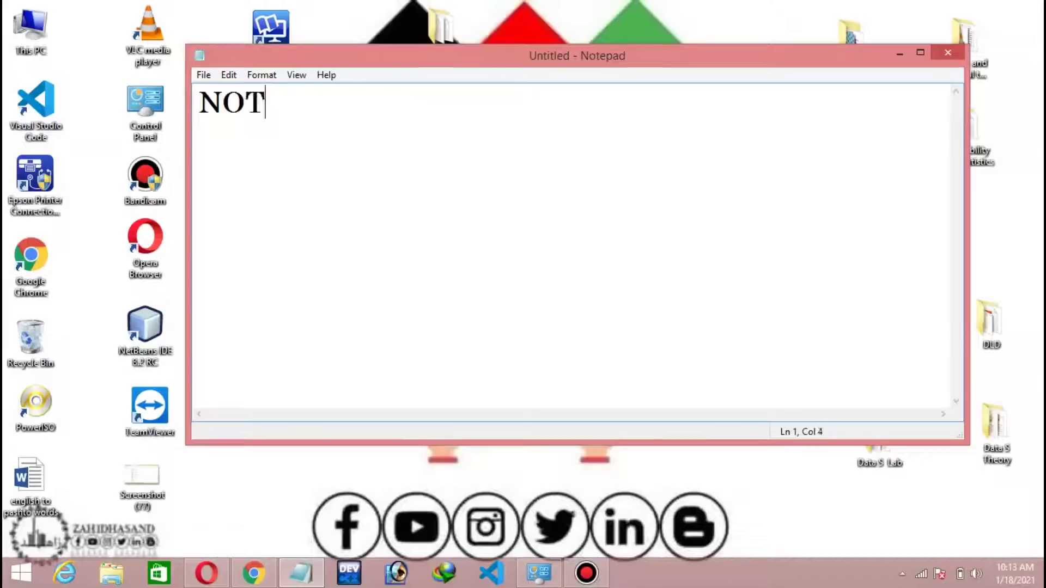
{"action": "type", "text": "EPAF"}
{"action": "key", "text": "BackSpace"}
{"action": "type", "text": "D"}
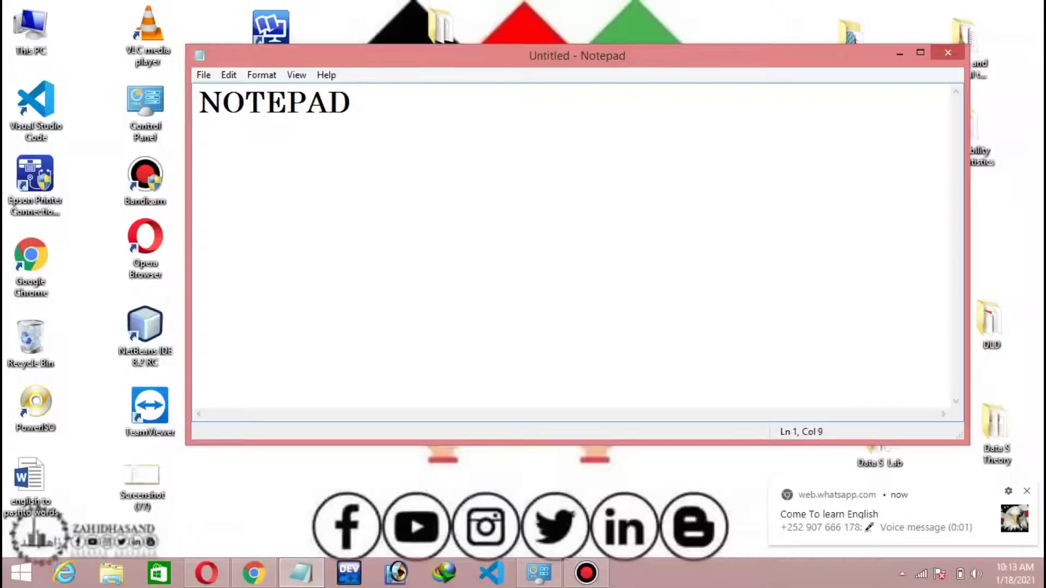
{"action": "key", "text": "BackSpace"}
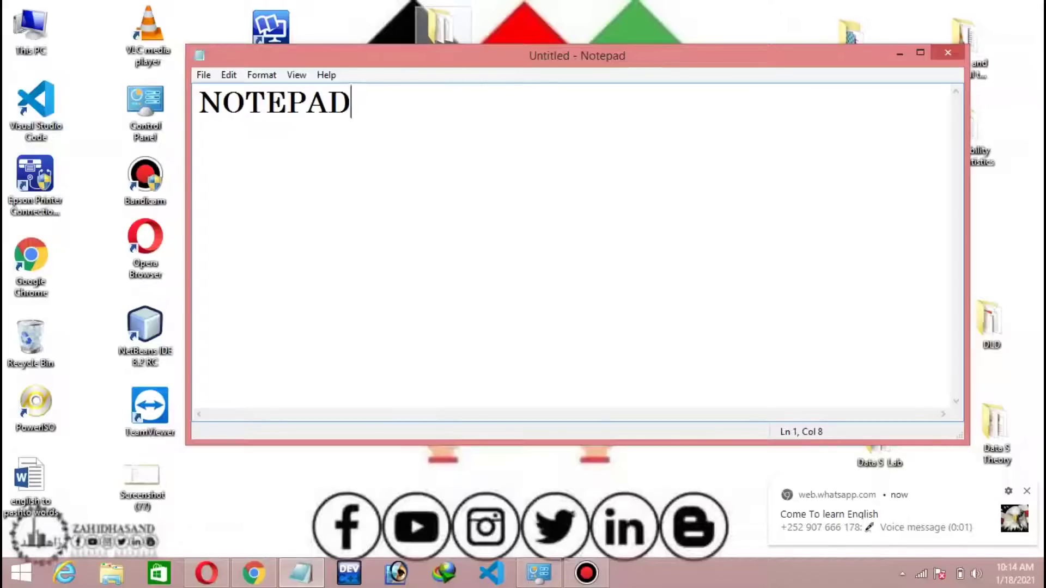
{"action": "left_click_drag", "start_coordinate": [443, 55], "coordinate": [429, 76]}
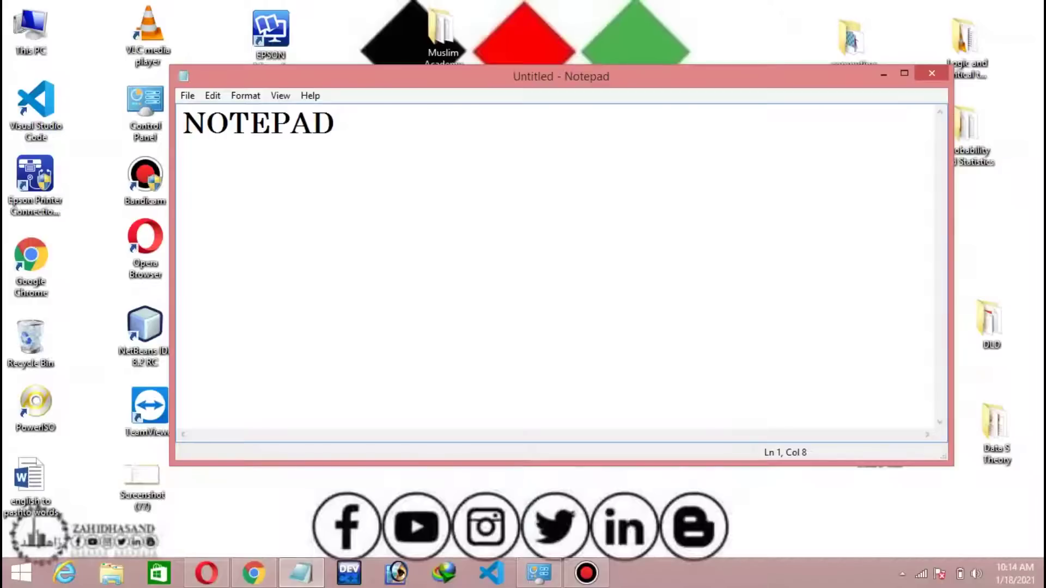
Step: Clear the word NOTEPAD from the note and close the untitled Notepad window
{"action": "key", "text": "BackSpace"}
{"action": "key", "text": "BackSpace"}
{"action": "key", "text": "BackSpace"}
{"action": "key", "text": "BackSpace"}
{"action": "key", "text": "BackSpace"}
{"action": "key", "text": "BackSpace"}
{"action": "key", "text": "BackSpace"}
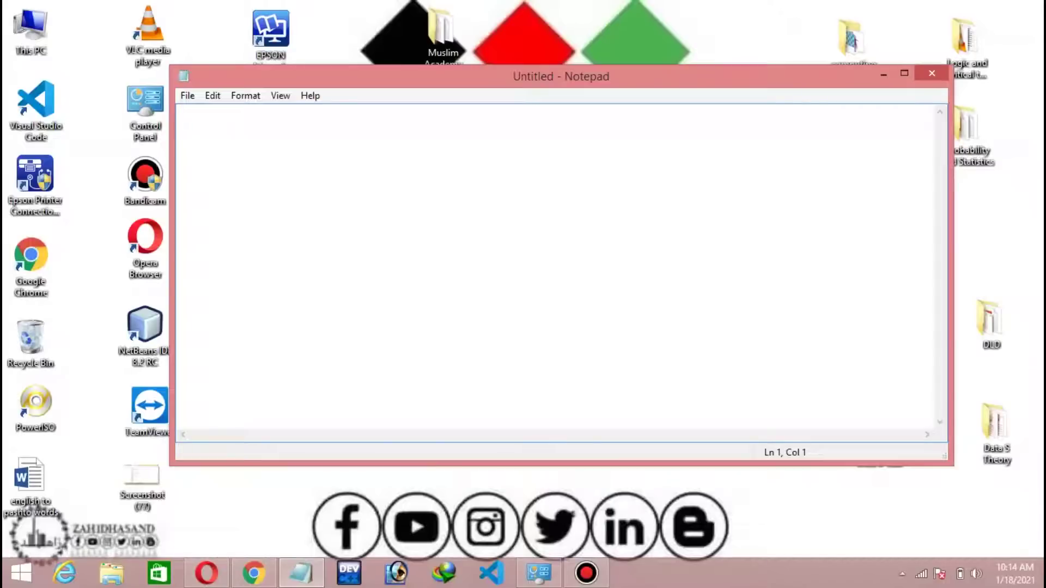
{"action": "key", "text": "alt+F4"}
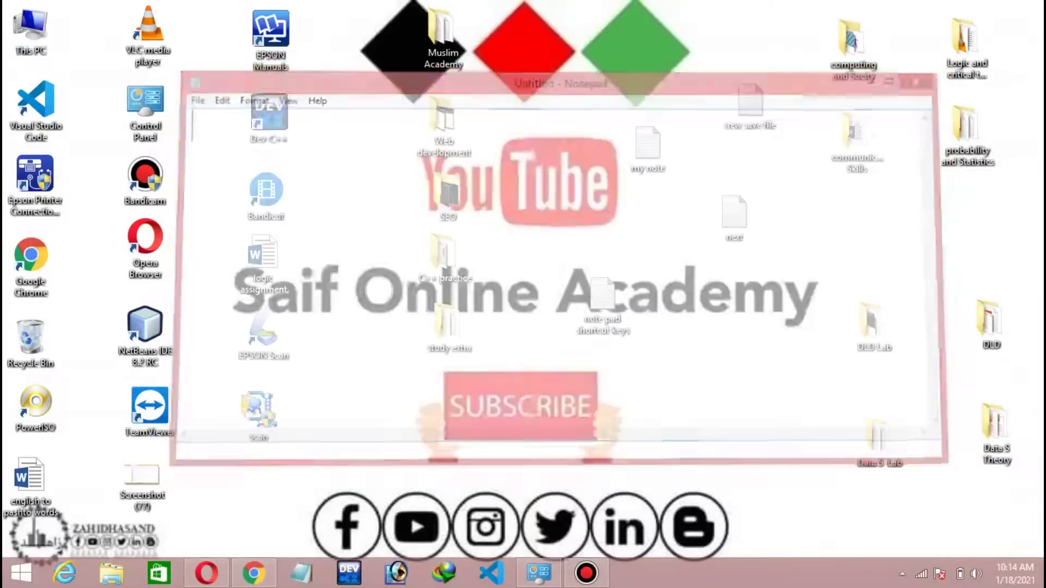
{"action": "right_click", "coordinate": [550, 56]}
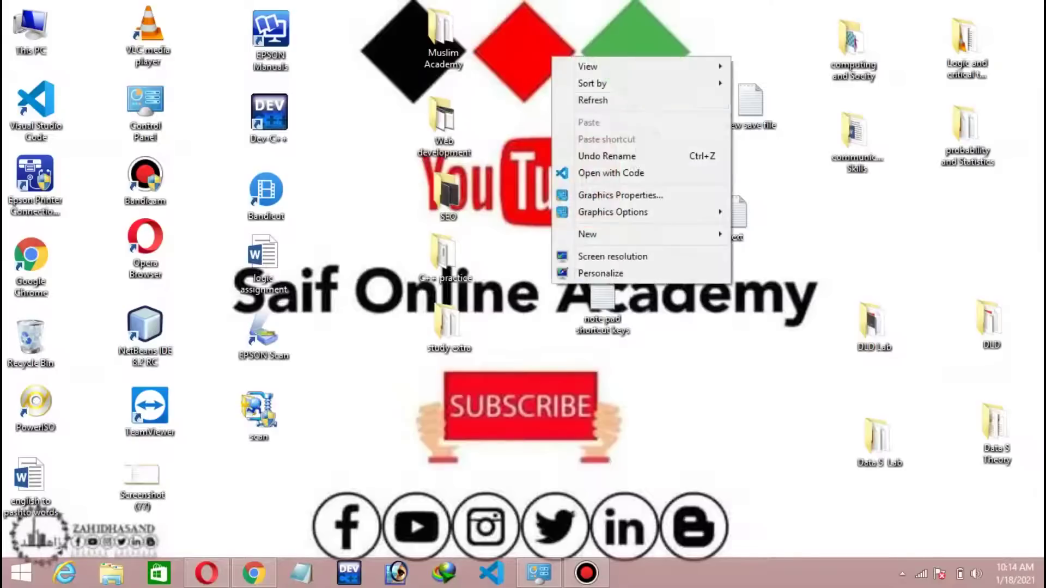
{"action": "left_click", "coordinate": [577, 98]}
{"action": "right_click", "coordinate": [522, 50]}
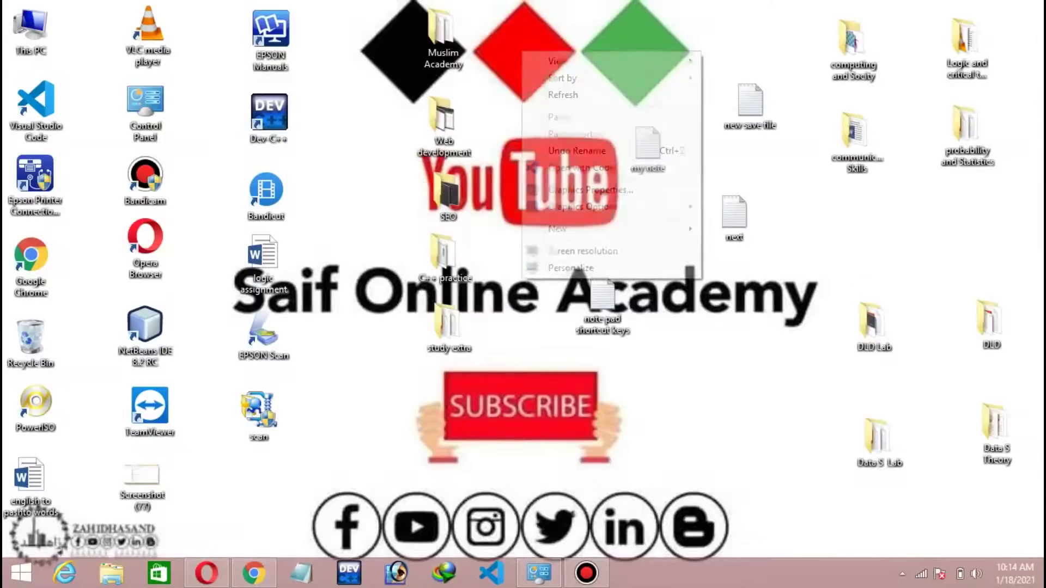
{"action": "left_click", "coordinate": [563, 94]}
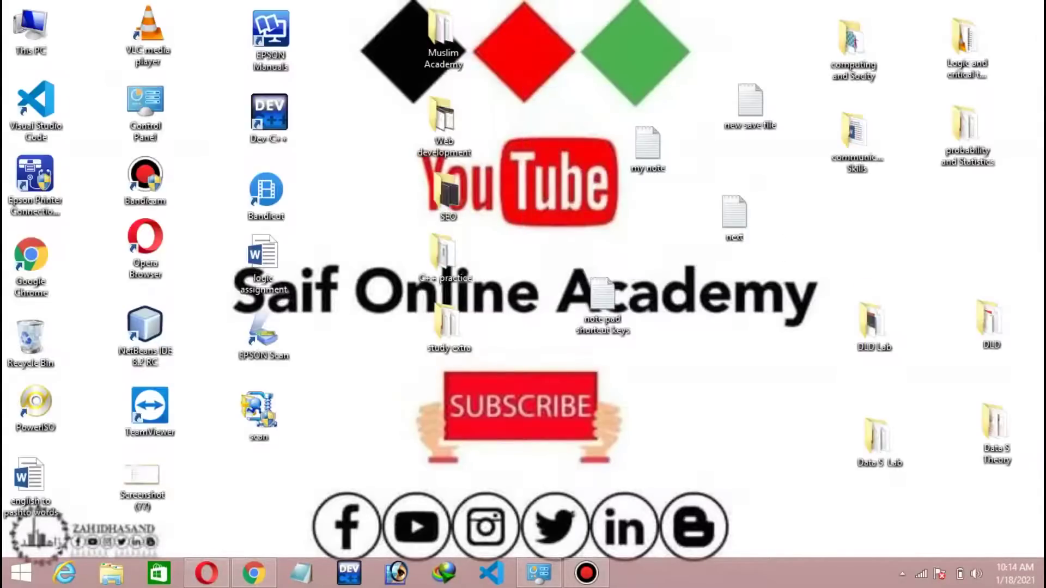
{"action": "right_click", "coordinate": [521, 57]}
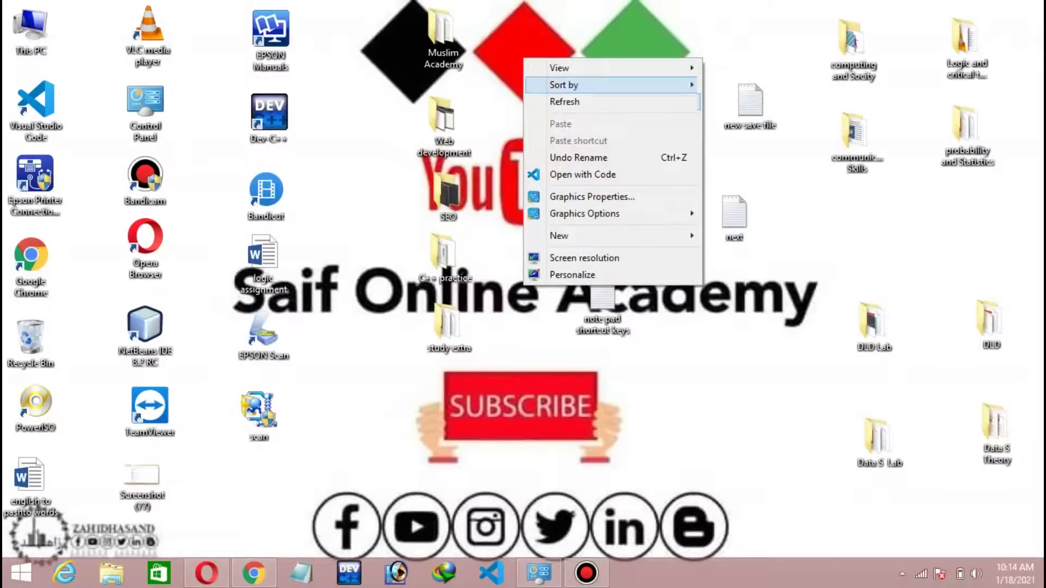
{"action": "left_click", "coordinate": [561, 100]}
{"action": "right_click", "coordinate": [519, 61]}
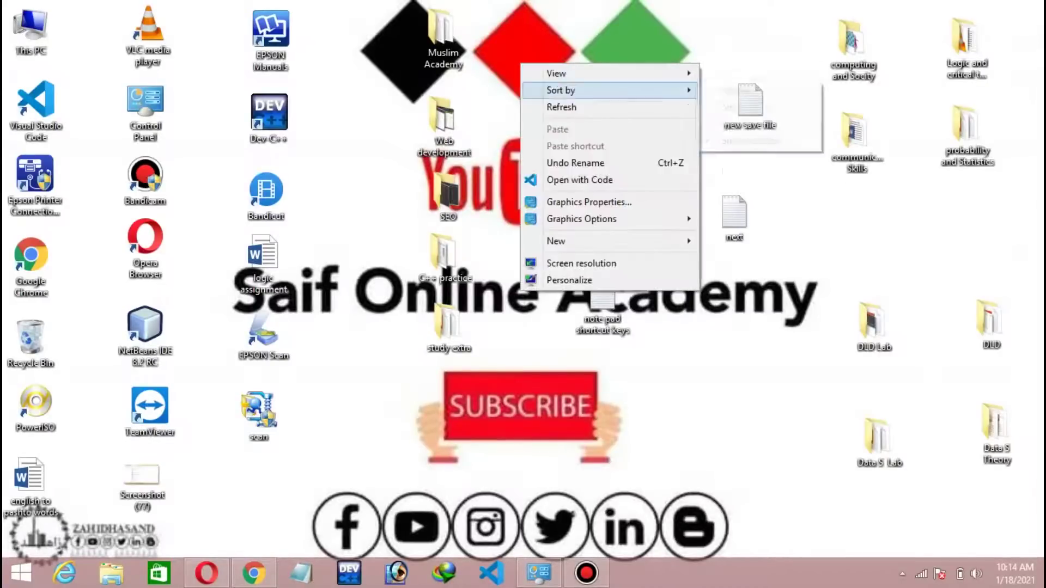
{"action": "left_click", "coordinate": [561, 105]}
{"action": "right_click", "coordinate": [505, 44]}
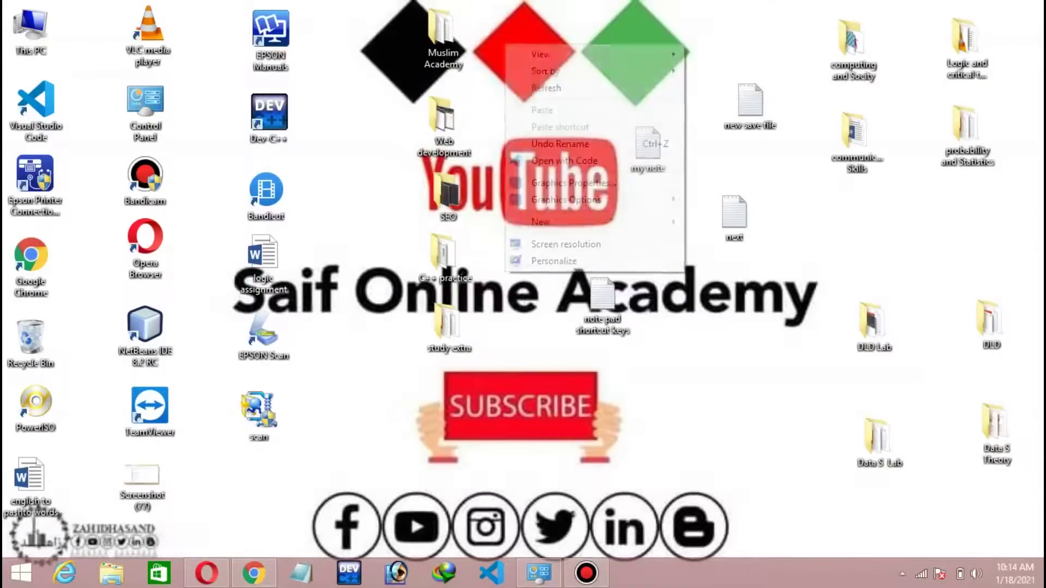
{"action": "left_click", "coordinate": [539, 86]}
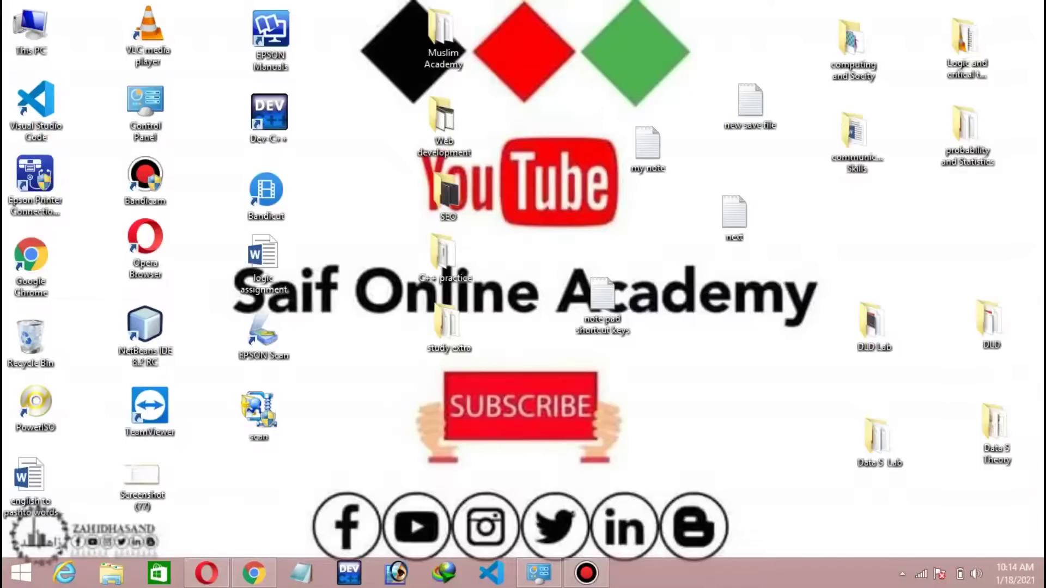
{"action": "right_click", "coordinate": [519, 57]}
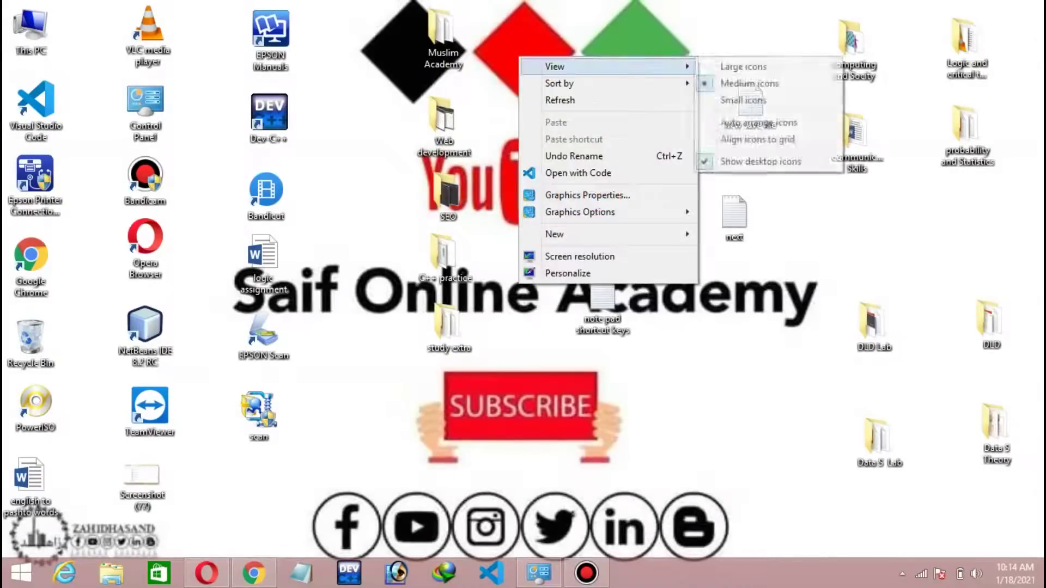
{"action": "left_click", "coordinate": [544, 101]}
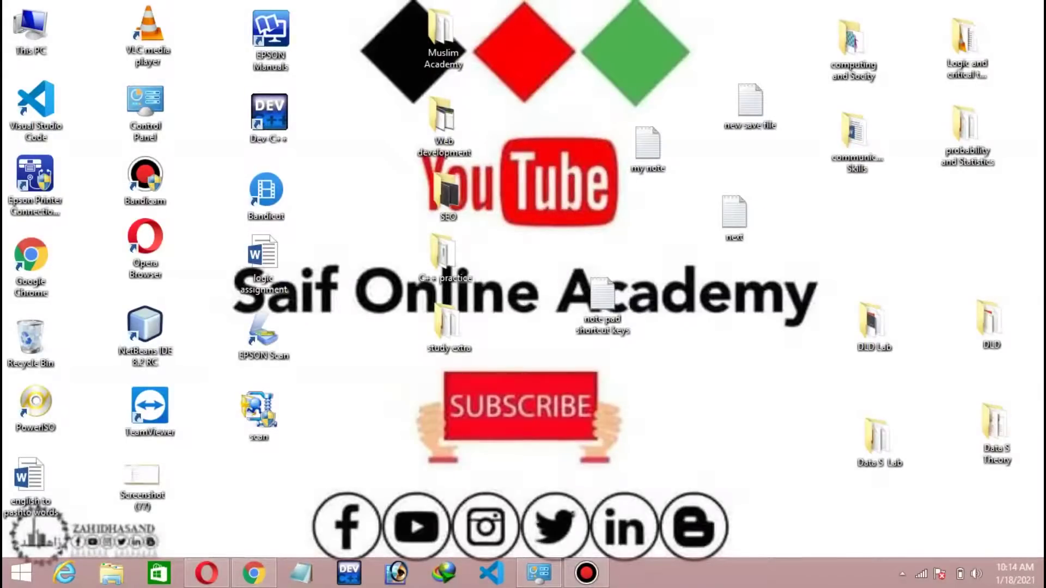
{"action": "right_click", "coordinate": [626, 53]}
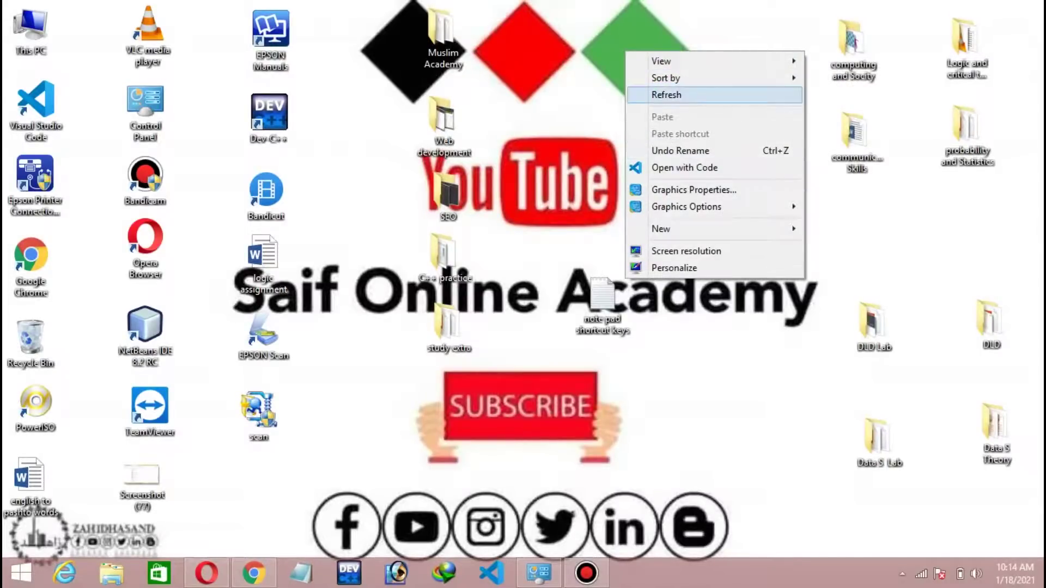
{"action": "left_click", "coordinate": [666, 95]}
{"action": "right_click", "coordinate": [515, 57]}
{"action": "left_click", "coordinate": [556, 100]}
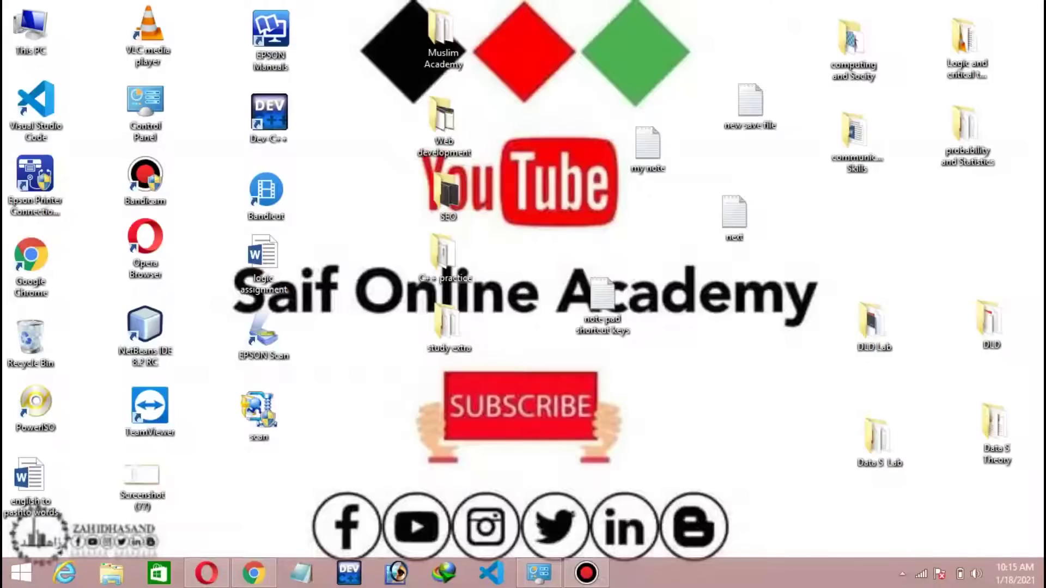
Step: Launch a blank Notepad window, close it again and refresh the desktop
{"action": "left_click", "coordinate": [302, 573]}
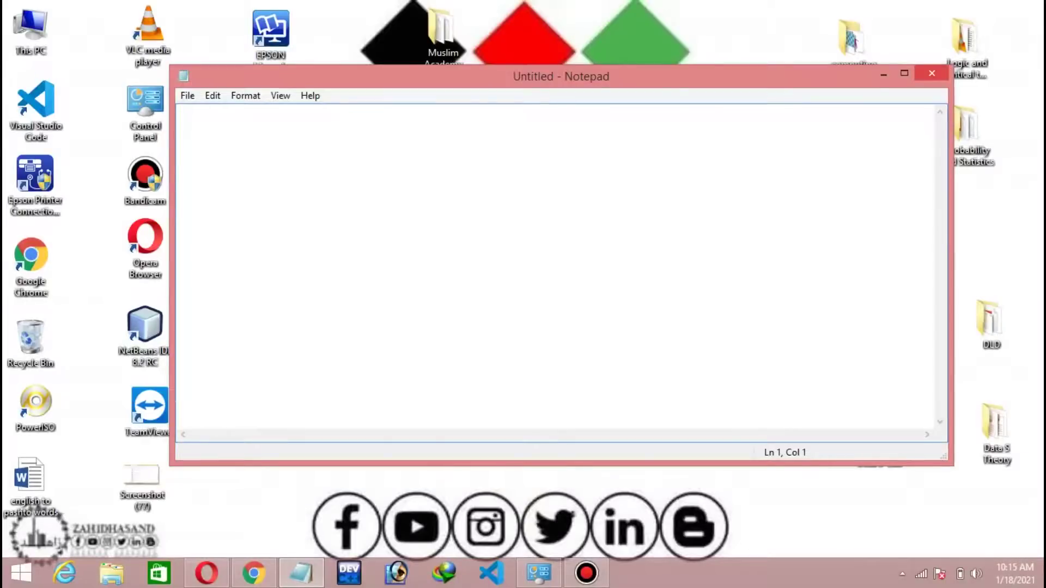
{"action": "key", "text": "alt+F4"}
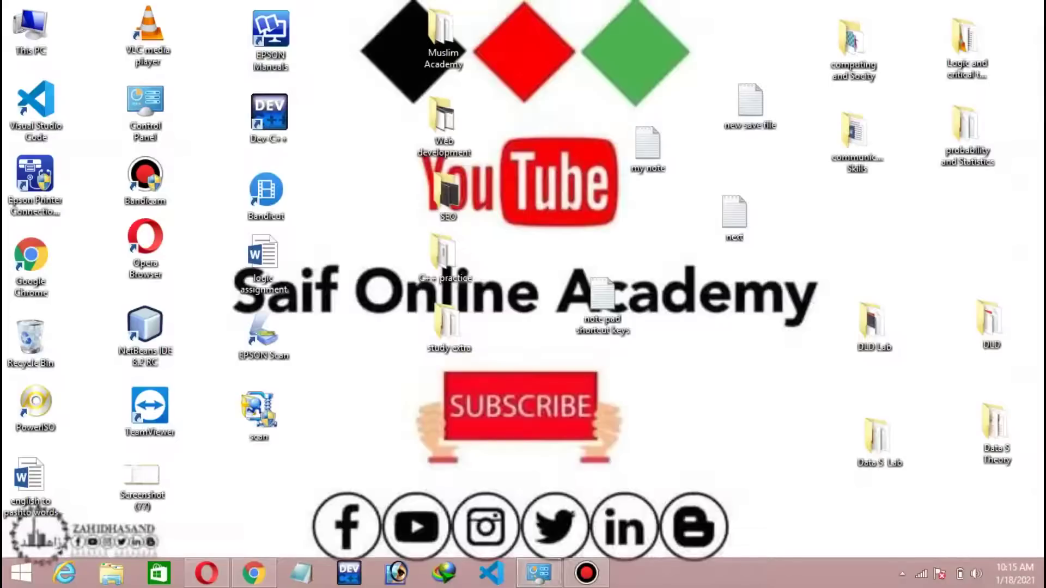
{"action": "right_click", "coordinate": [559, 121]}
{"action": "left_click", "coordinate": [589, 163]}
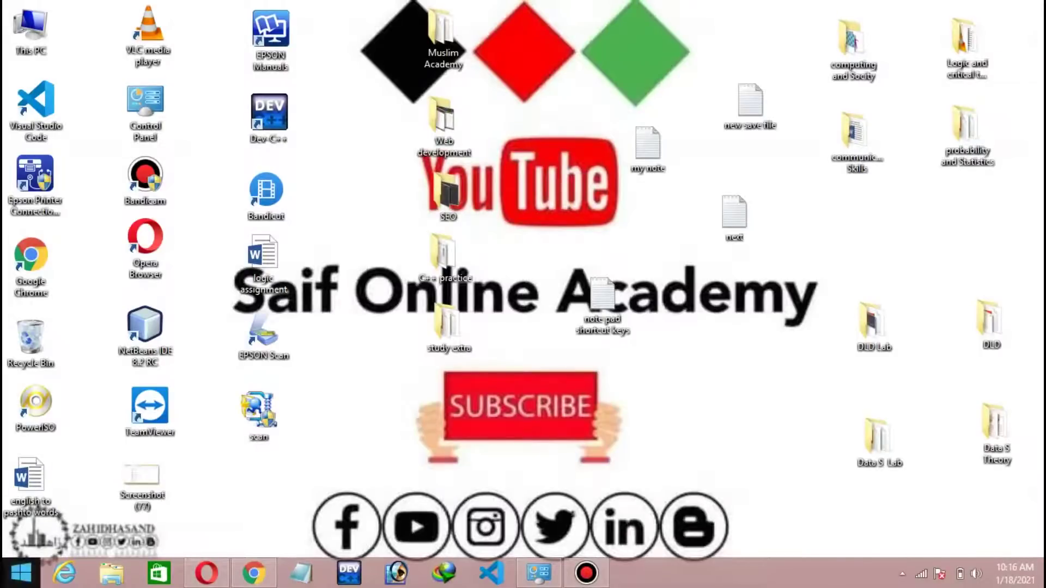
Step: Find the Notepad tile on the Start screen and view its available options
{"action": "left_click", "coordinate": [20, 573]}
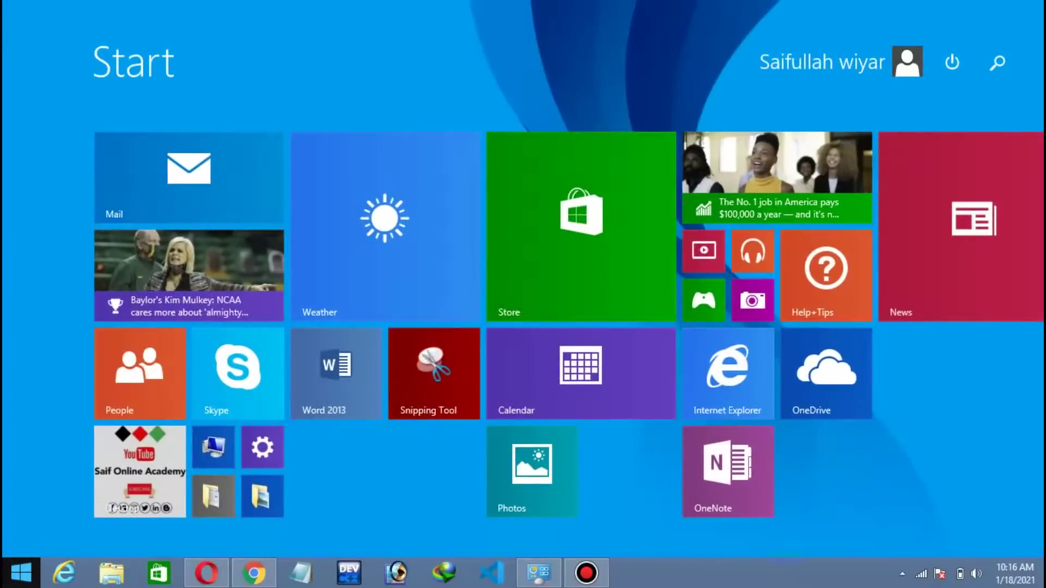
{"action": "left_click", "coordinate": [140, 479]}
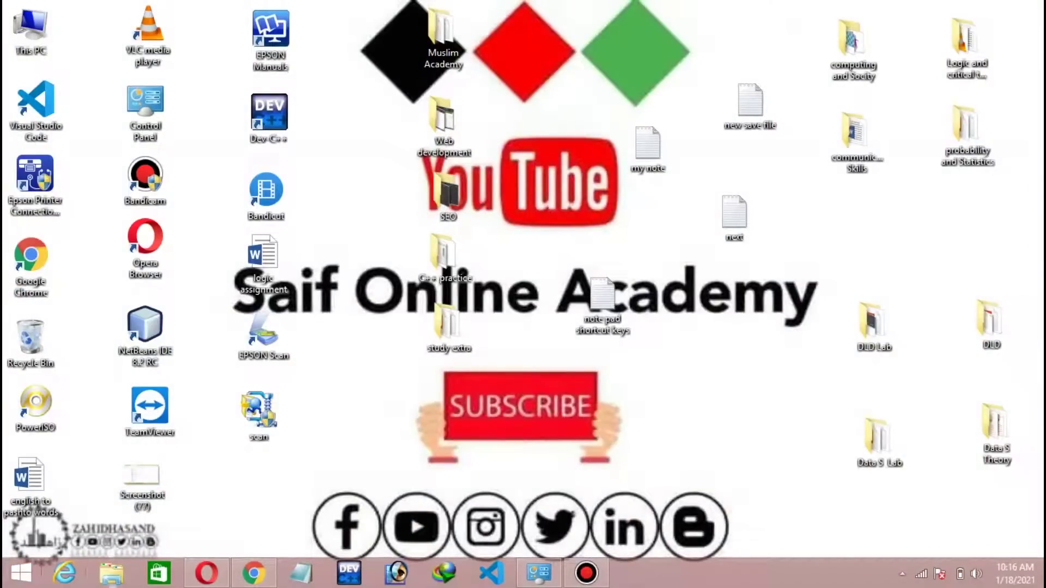
{"action": "left_click", "coordinate": [21, 573]}
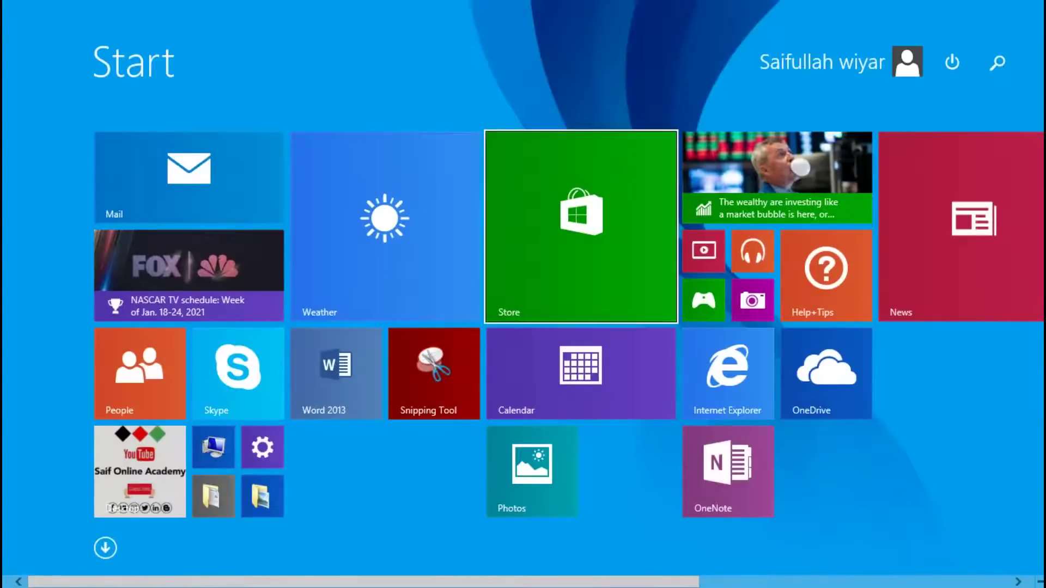
{"action": "scroll", "coordinate": [522, 294], "scroll_direction": "down", "scroll_amount": 5}
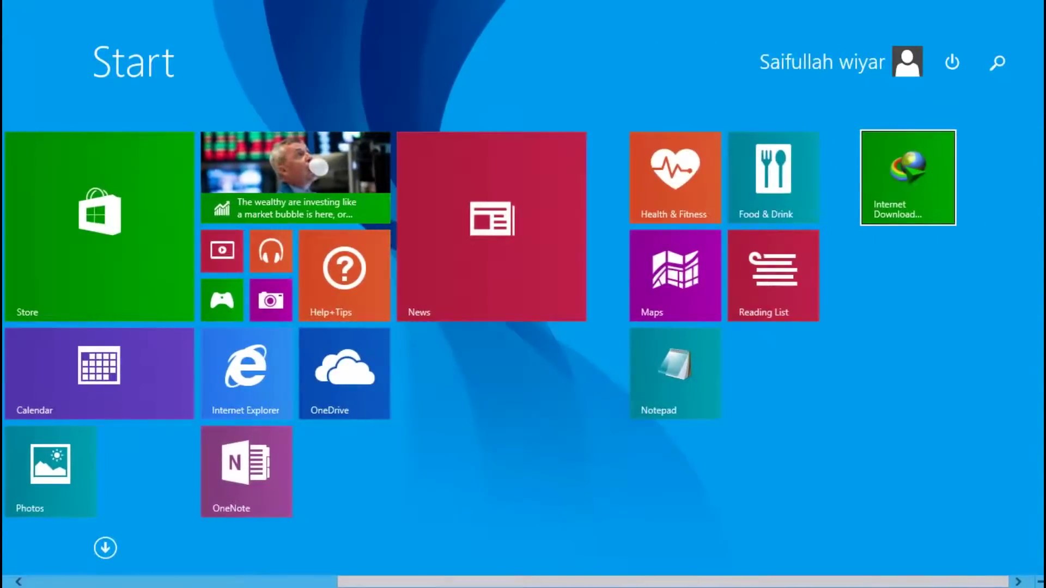
{"action": "right_click", "coordinate": [694, 386]}
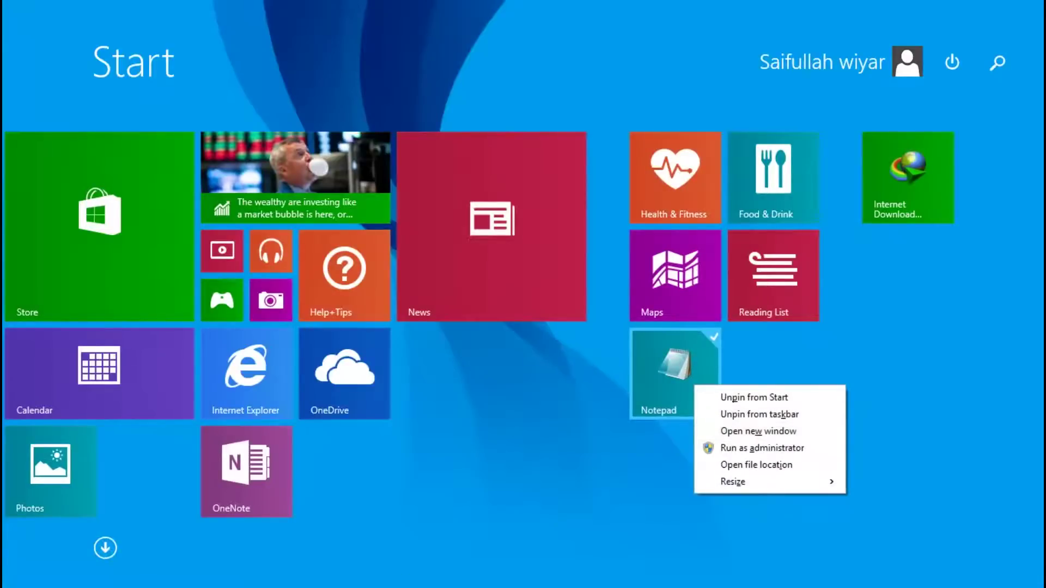
{"action": "key", "text": "Escape"}
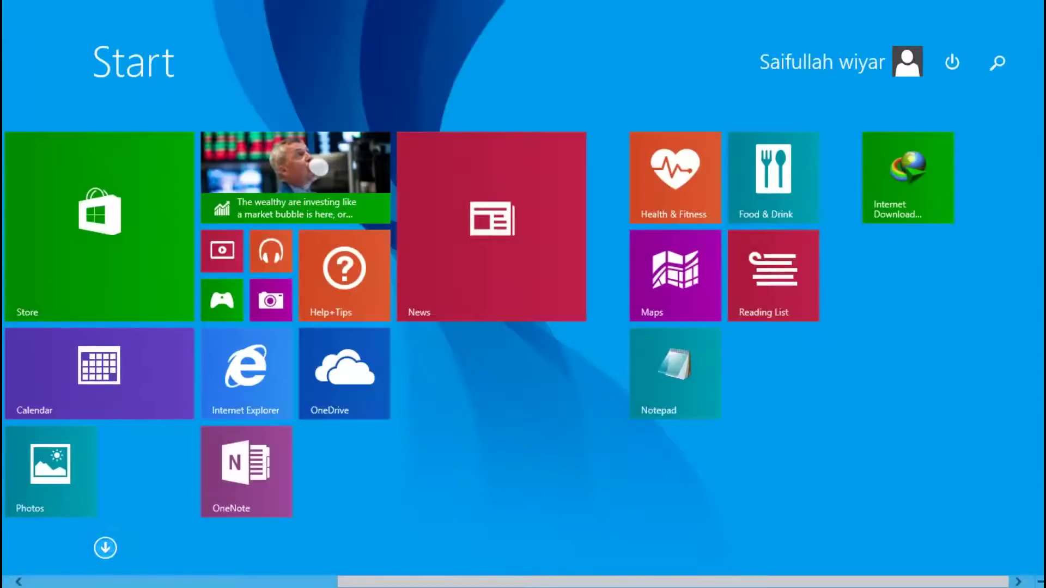
Step: Show the full list of installed apps and locate Notepad under Windows Accessories
{"action": "left_click", "coordinate": [105, 548]}
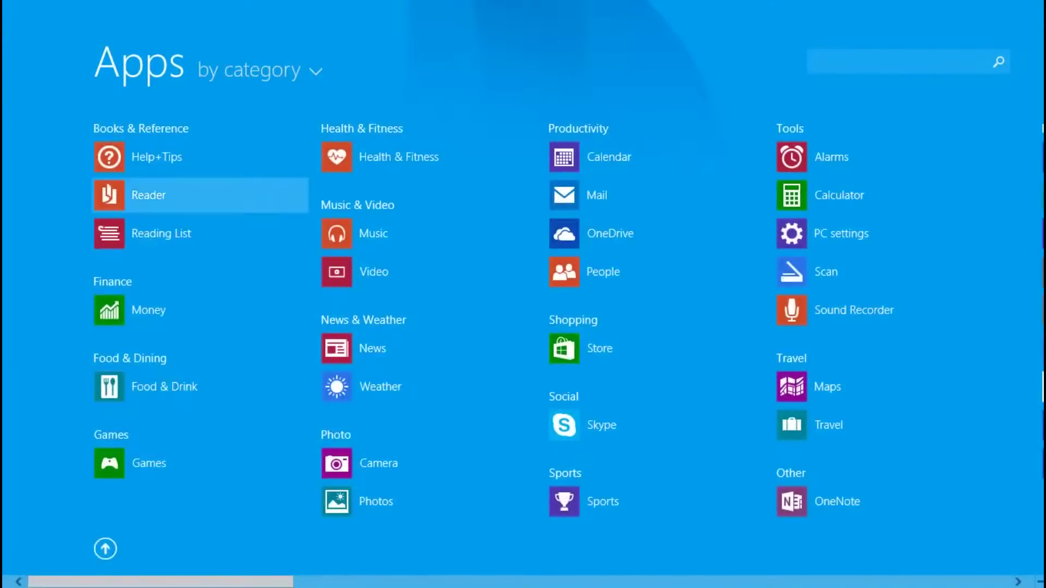
{"action": "key", "text": "Right"}
{"action": "key", "text": "Right"}
{"action": "key", "text": "Right"}
{"action": "key", "text": "Right"}
{"action": "key", "text": "Right"}
{"action": "key", "text": "Right"}
{"action": "key", "text": "Right"}
{"action": "key", "text": "Right"}
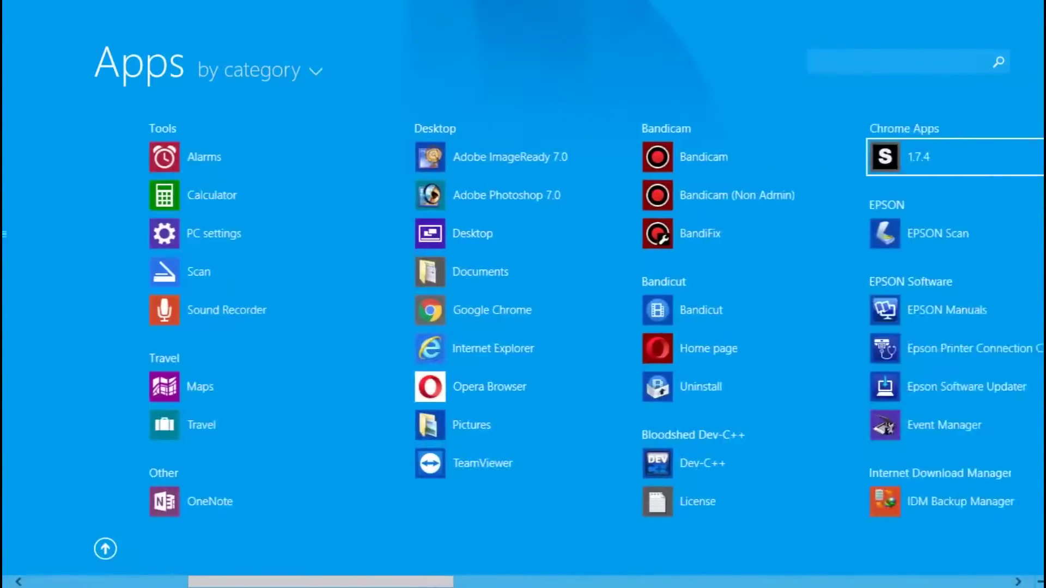
{"action": "key", "text": "Right"}
{"action": "key", "text": "Right"}
{"action": "key", "text": "Right"}
{"action": "key", "text": "Right"}
{"action": "key", "text": "Right"}
{"action": "key", "text": "Right"}
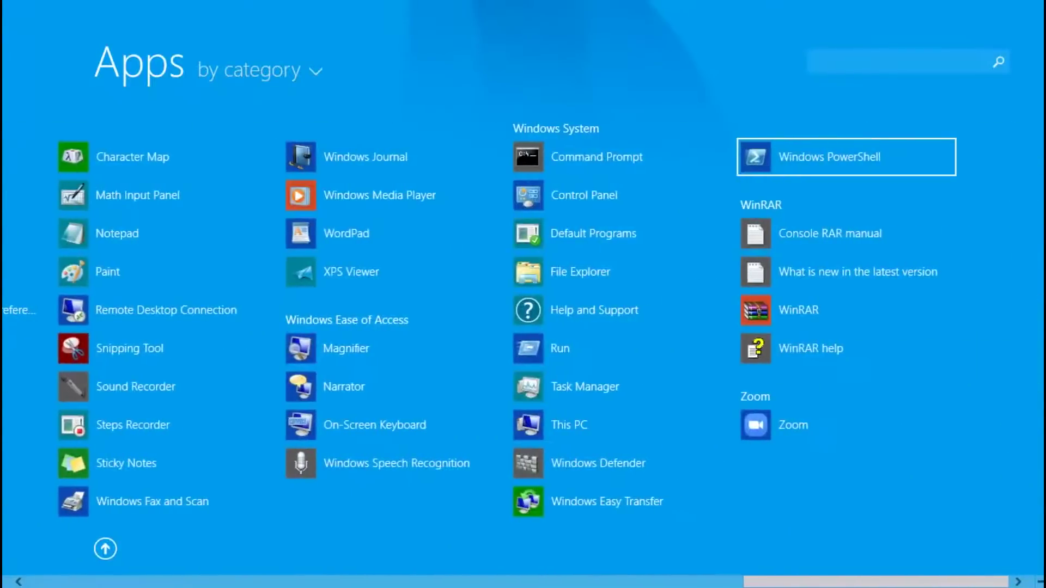
{"action": "key", "text": "Left"}
{"action": "key", "text": "Left"}
{"action": "key", "text": "Left"}
{"action": "key", "text": "Left"}
{"action": "key", "text": "Left"}
{"action": "key", "text": "Left"}
{"action": "key", "text": "Right"}
{"action": "key", "text": "Right"}
{"action": "key", "text": "Right"}
{"action": "key", "text": "Down"}
{"action": "key", "text": "Down"}
{"action": "key", "text": "Down"}
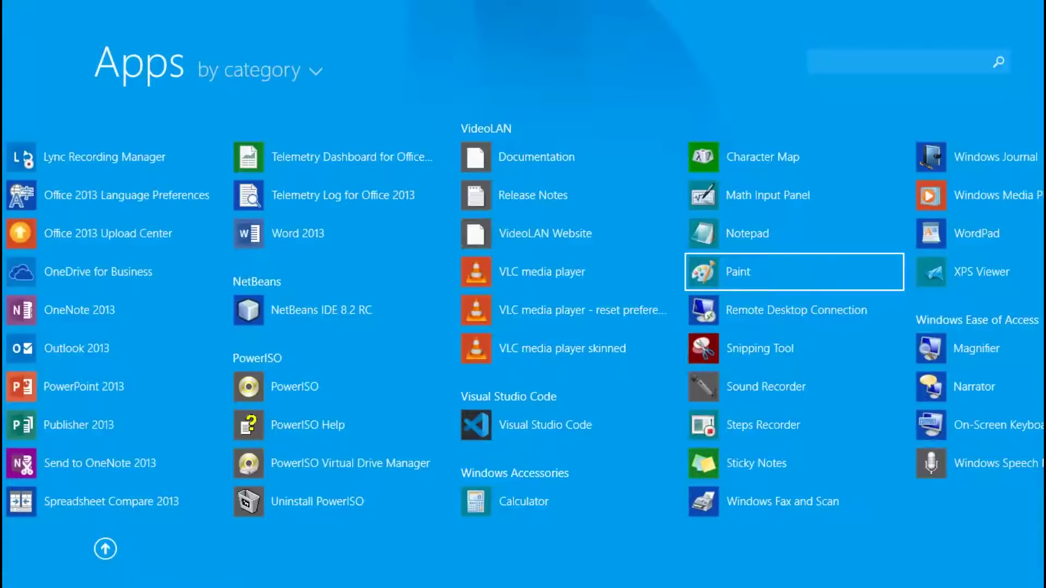
{"action": "key", "text": "Up"}
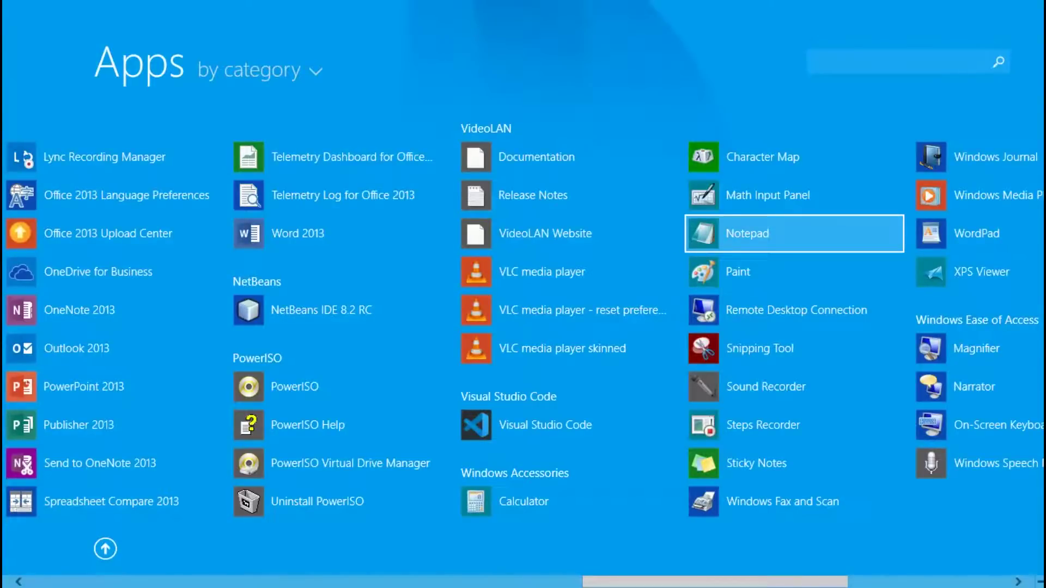
Step: View the options available for Notepad in the installed apps list, dismiss them and return to the desktop
{"action": "right_click", "coordinate": [760, 235]}
{"action": "key", "text": "Down"}
{"action": "key", "text": "Down"}
{"action": "key", "text": "Up"}
{"action": "key", "text": "Up"}
{"action": "key", "text": "Up"}
{"action": "key", "text": "Up"}
{"action": "key", "text": "Up"}
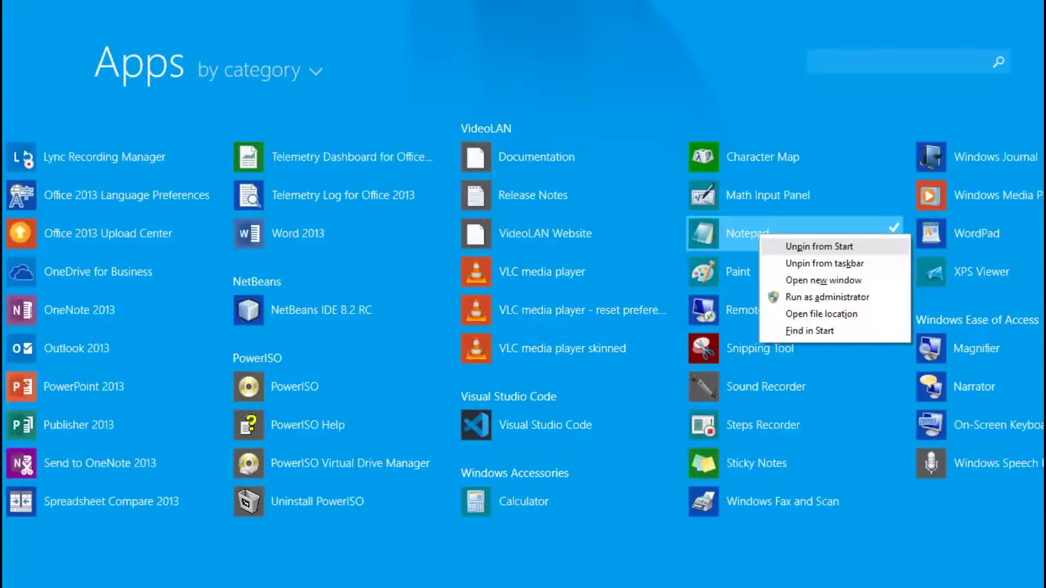
{"action": "key", "text": "Down"}
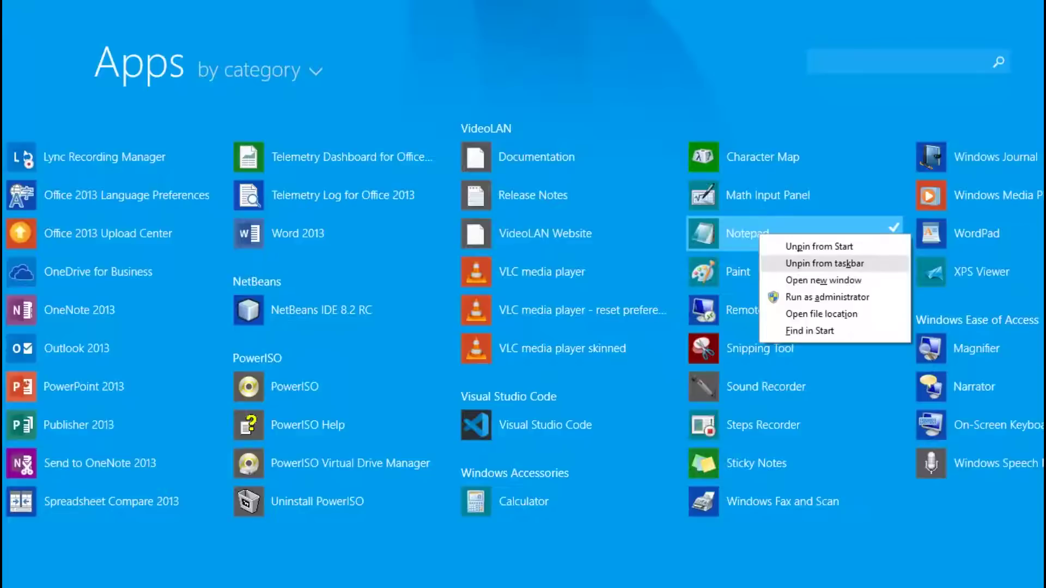
{"action": "key", "text": "Escape"}
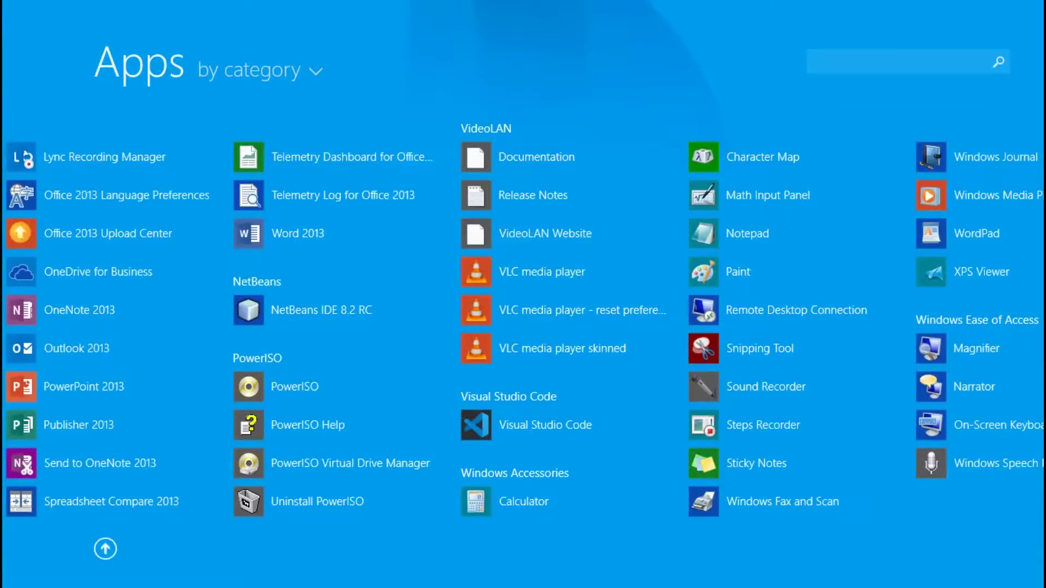
{"action": "key", "text": "Escape"}
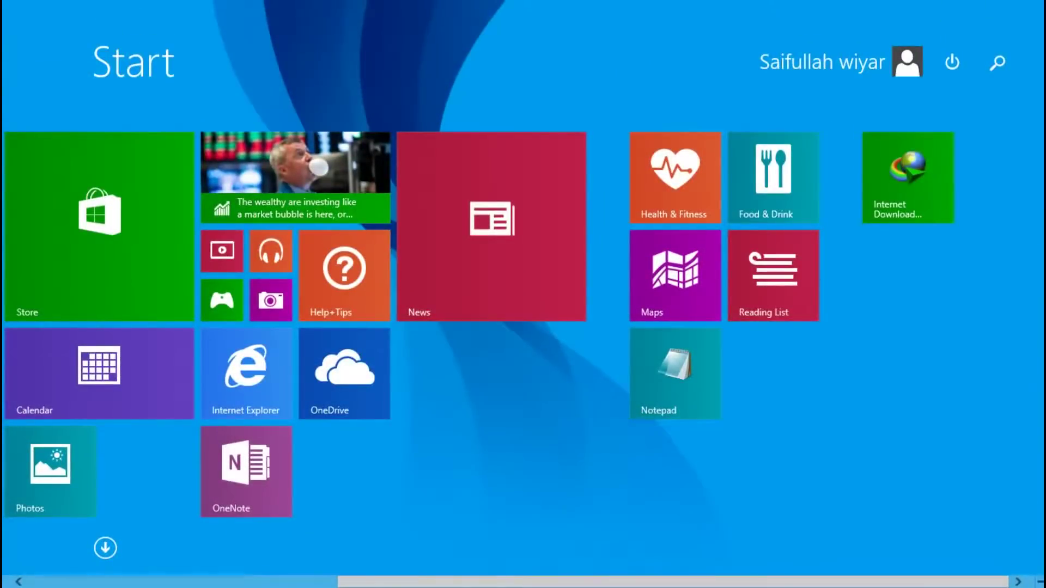
{"action": "key", "text": "super"}
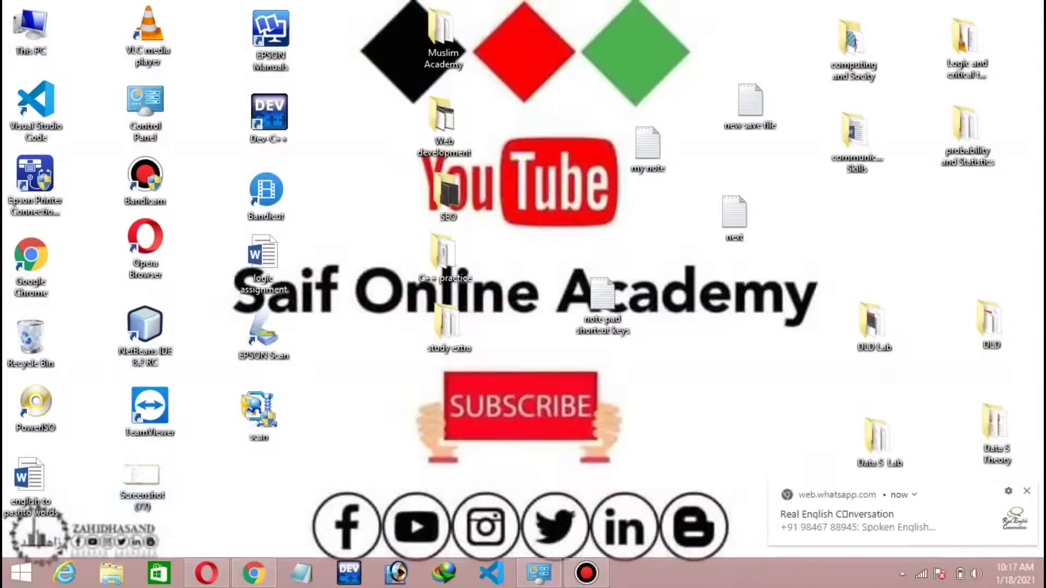
Step: Search for "notepad" from the Start screen, launch a blank Notepad window and close it
{"action": "key", "text": "super"}
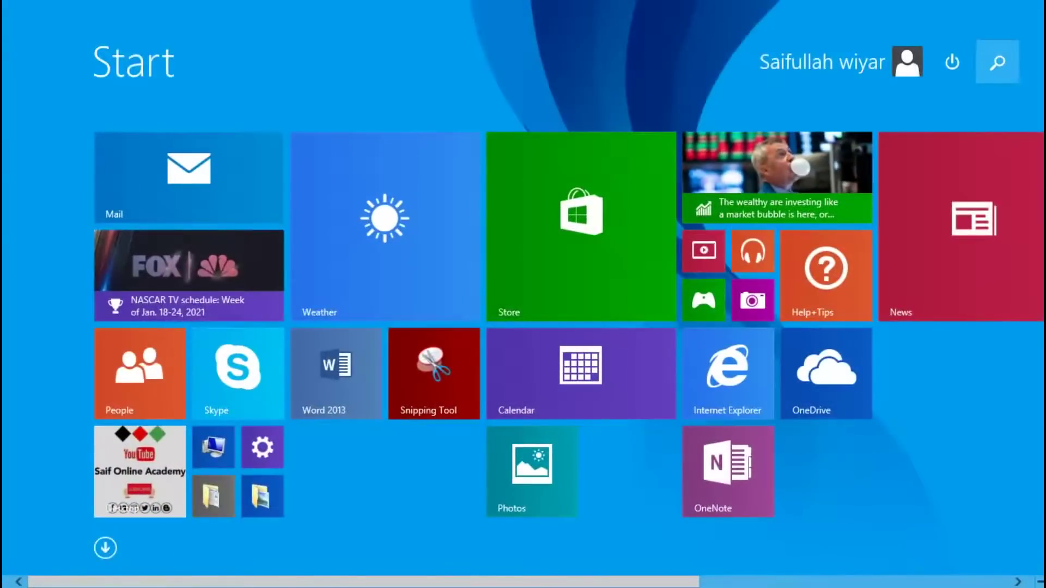
{"action": "left_click", "coordinate": [997, 63]}
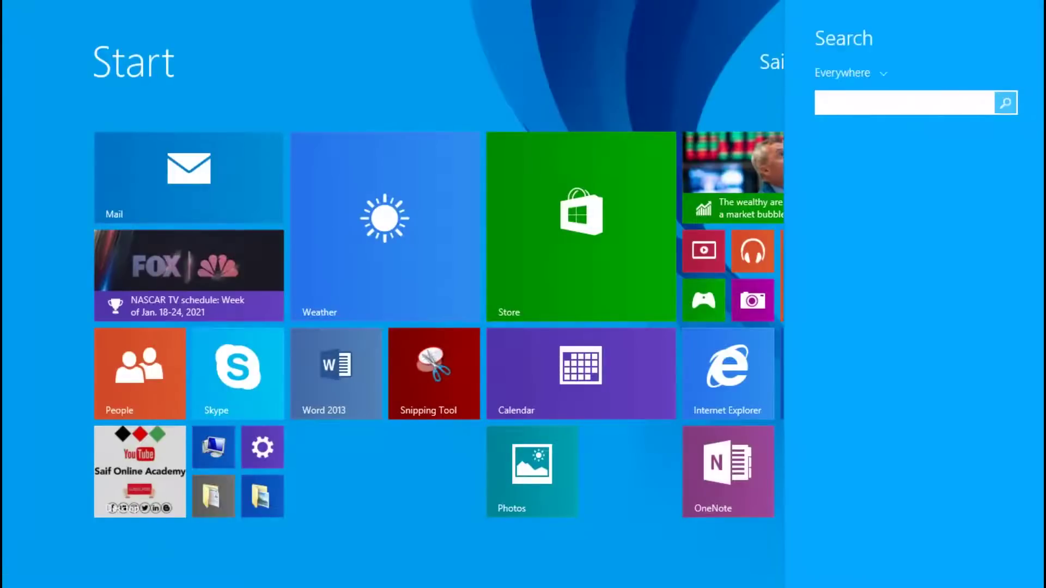
{"action": "type", "text": "notepad"}
{"action": "key", "text": "Return"}
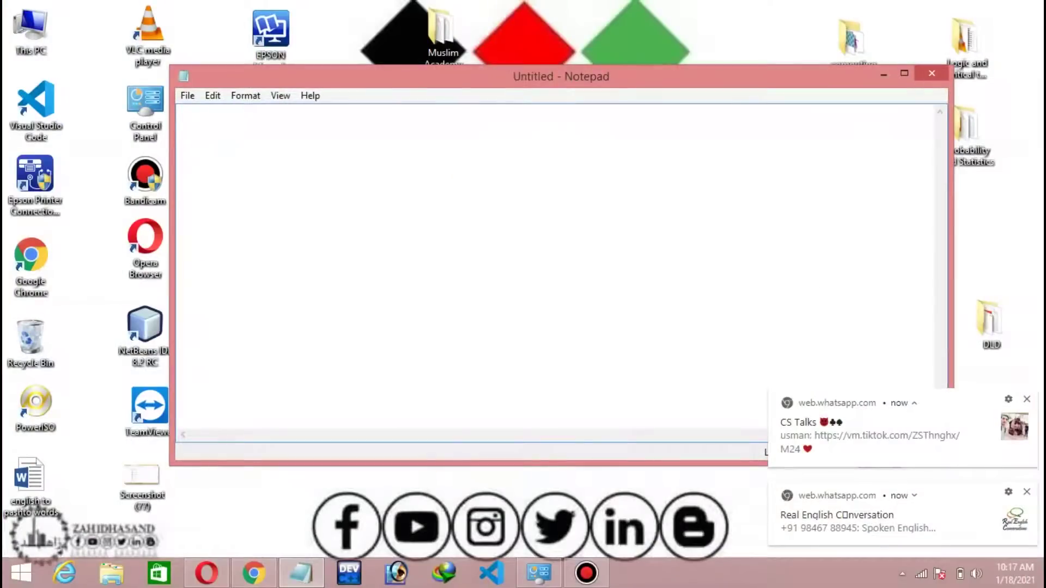
{"action": "left_click", "coordinate": [932, 73]}
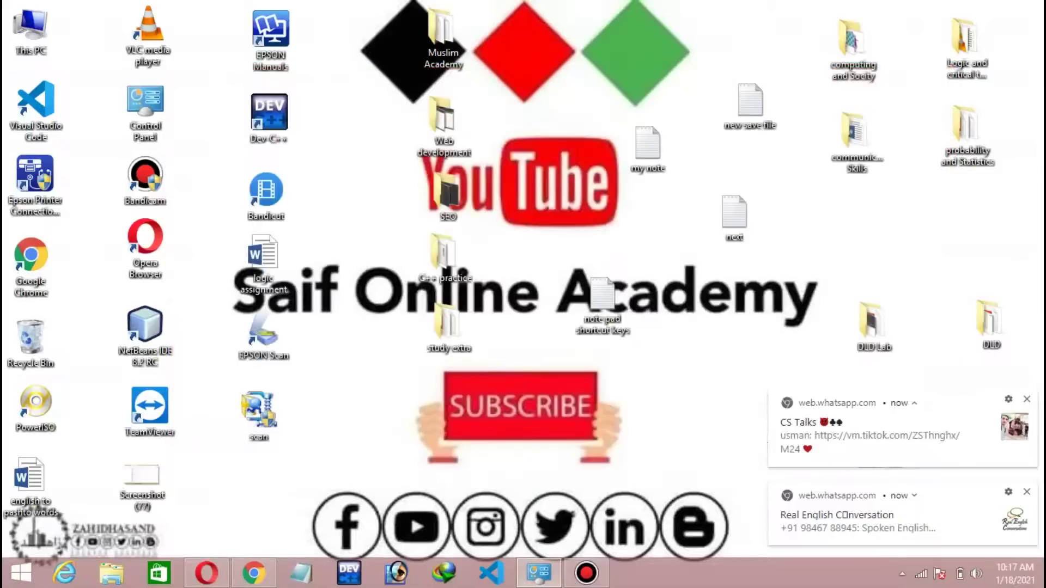
Step: Search for "note" from the Start screen, launch the Notepad result and close its window
{"action": "left_click", "coordinate": [21, 573]}
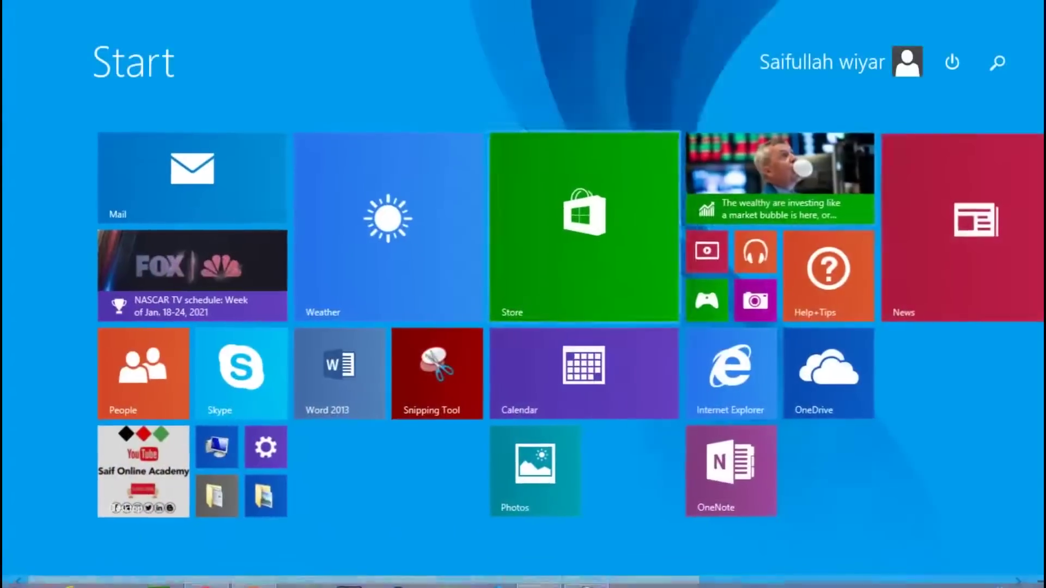
{"action": "left_click", "coordinate": [998, 62]}
{"action": "type", "text": "notere"}
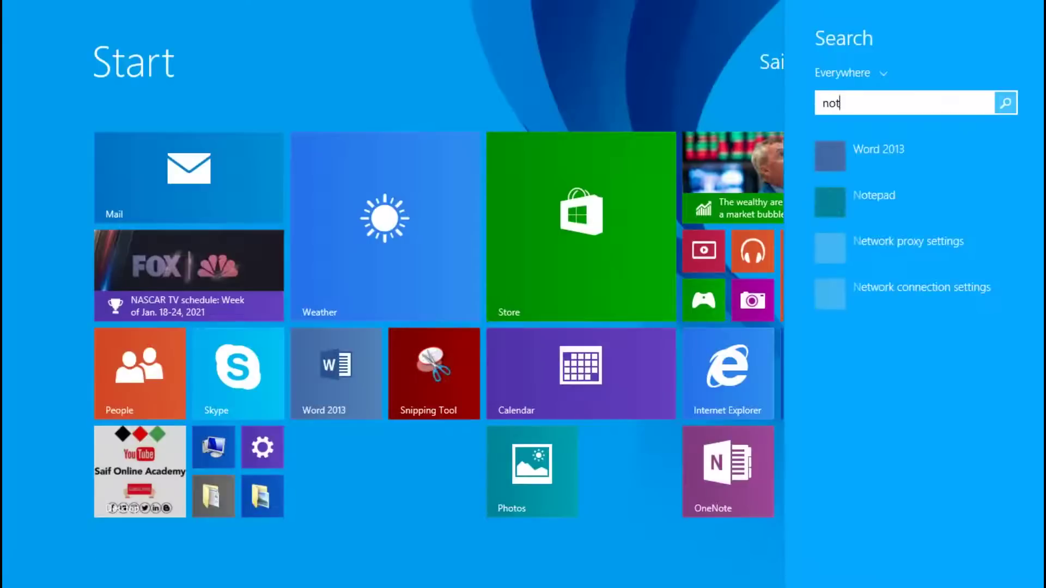
{"action": "key", "text": "BackSpace"}
{"action": "key", "text": "BackSpace"}
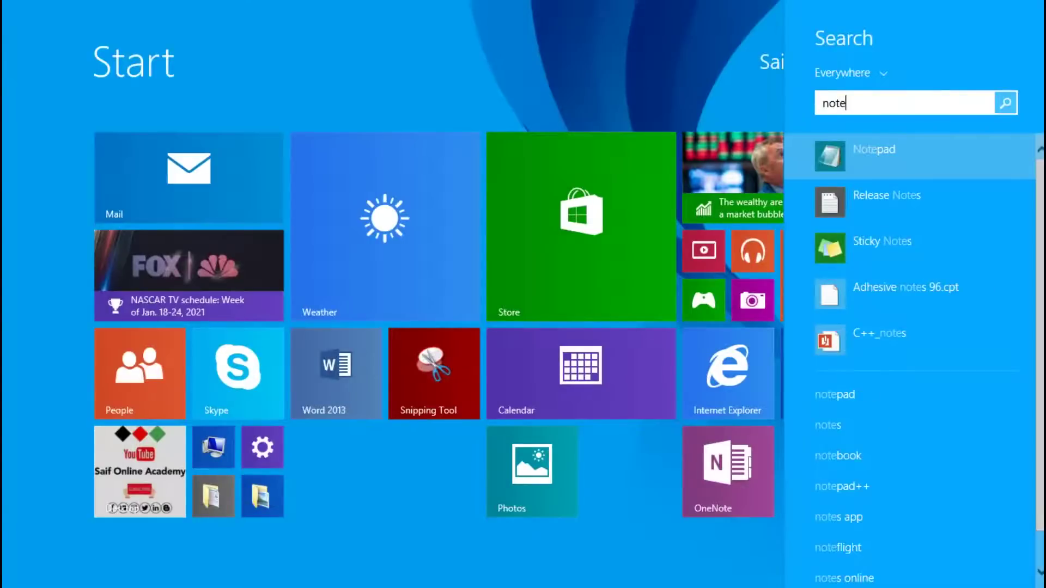
{"action": "key", "text": "Return"}
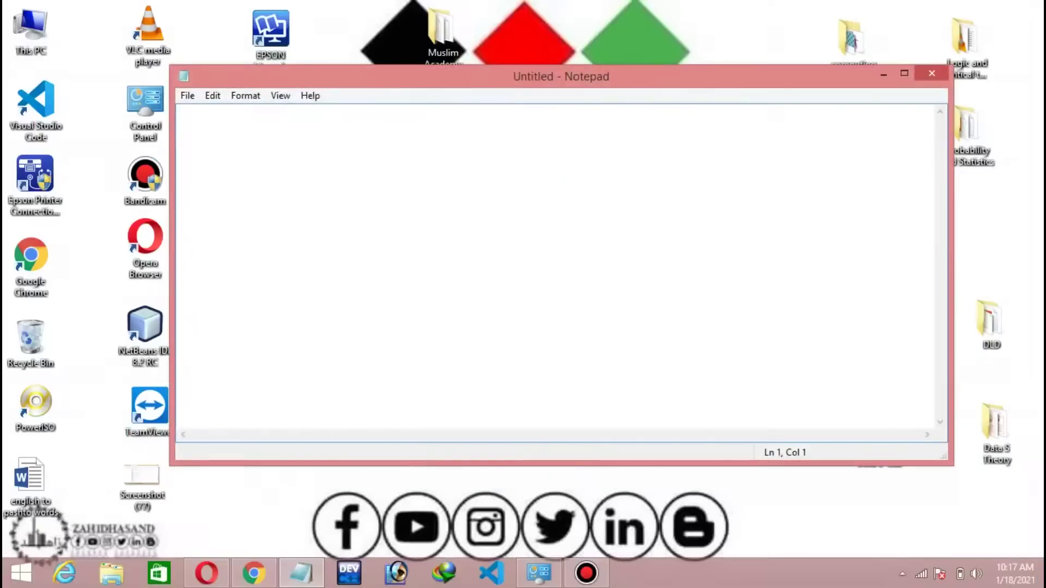
{"action": "key", "text": "alt+F4"}
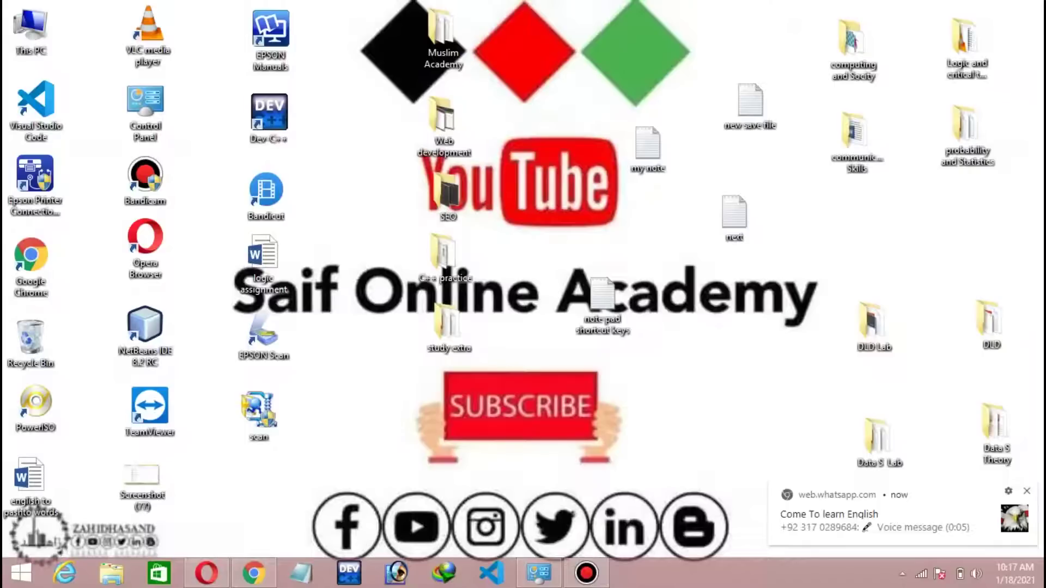
Step: Delete the my note, new save file, next and note pad shortcut keys text files from the desktop
{"action": "left_click", "coordinate": [647, 147]}
{"action": "key", "text": "Delete"}
{"action": "left_click_drag", "start_coordinate": [670, 366], "coordinate": [769, 85]}
{"action": "key", "text": "Delete"}
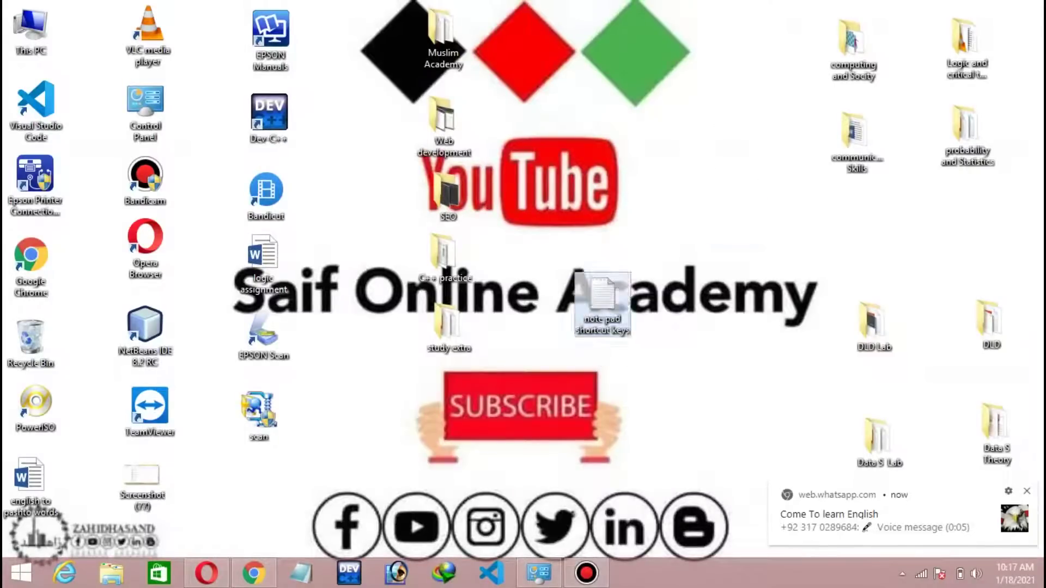
{"action": "key", "text": "Delete"}
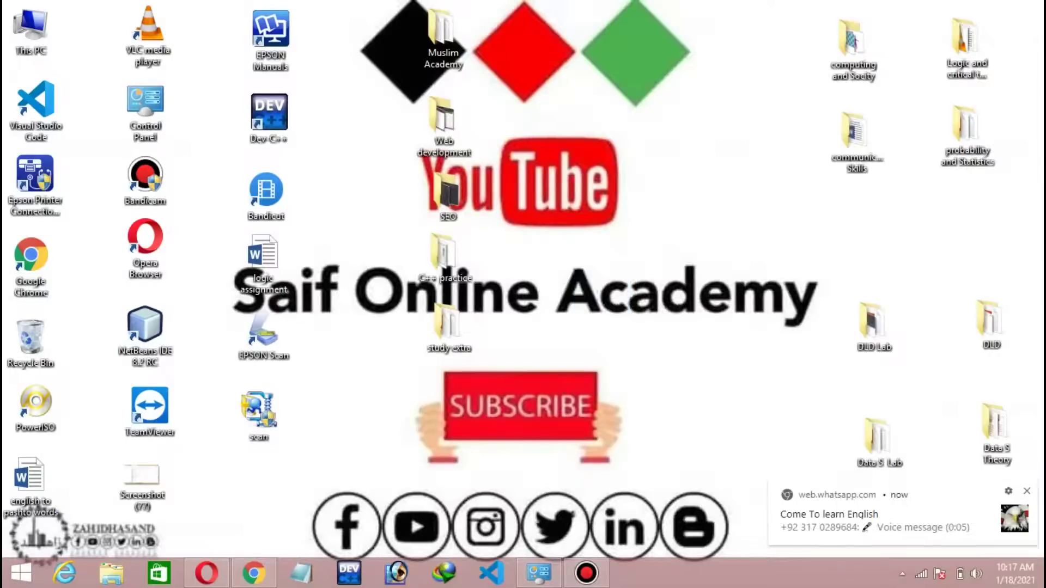
Step: Create a new text document on the desktop and name it "my notepad"
{"action": "right_click", "coordinate": [662, 203]}
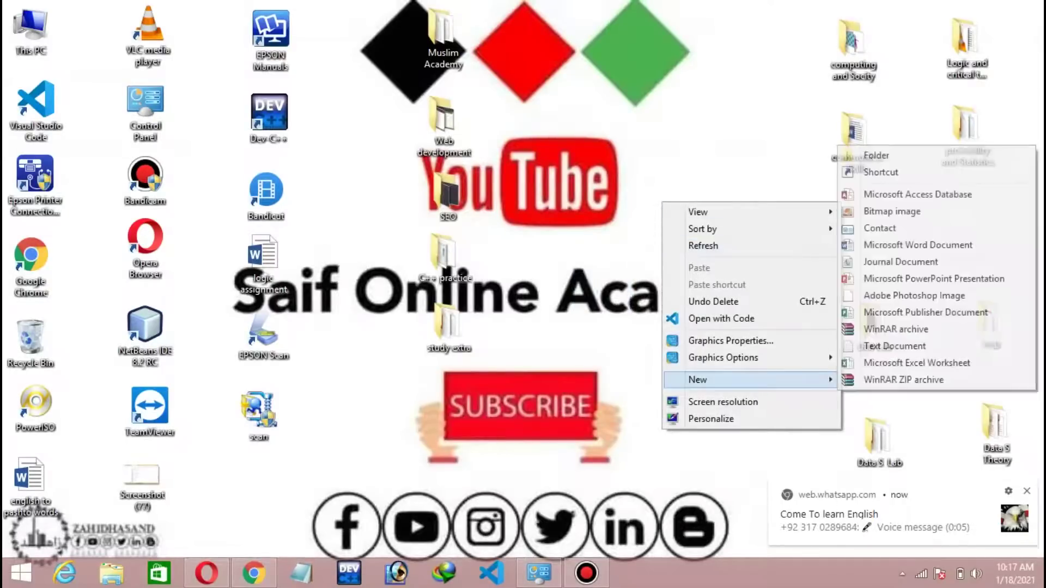
{"action": "mouse_move", "coordinate": [708, 379]}
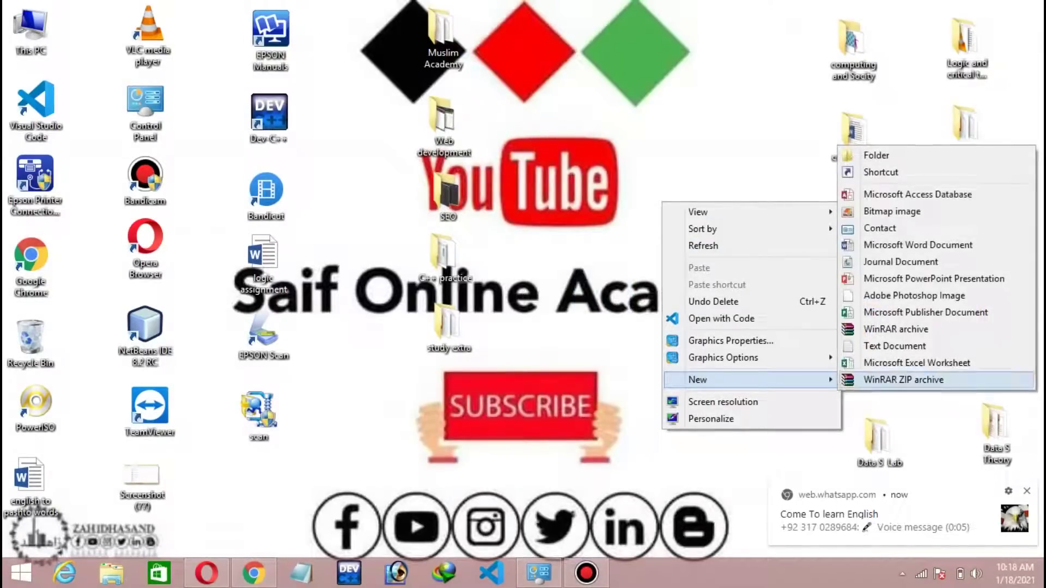
{"action": "left_click", "coordinate": [871, 347]}
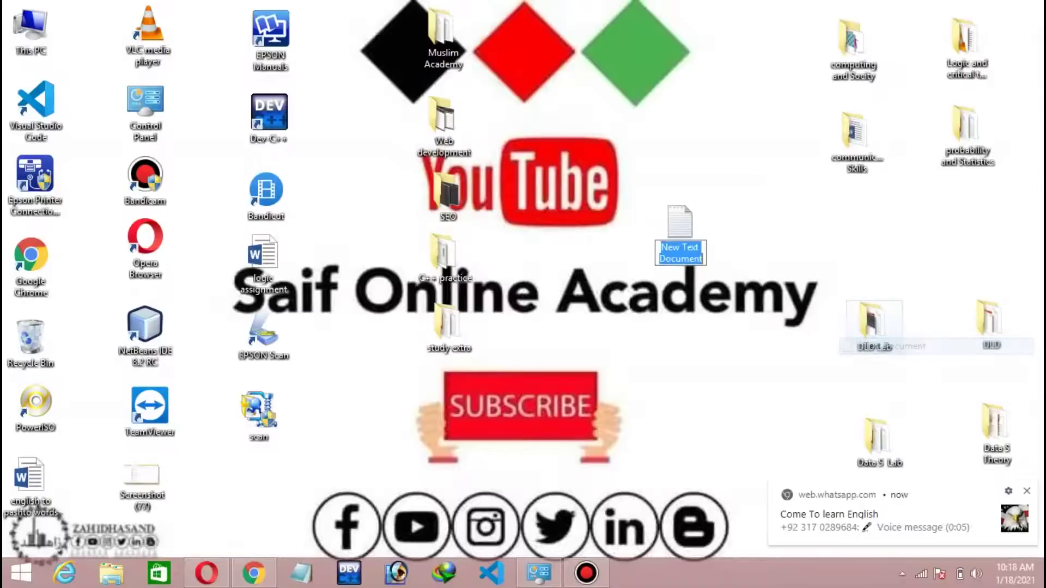
{"action": "type", "text": "m"}
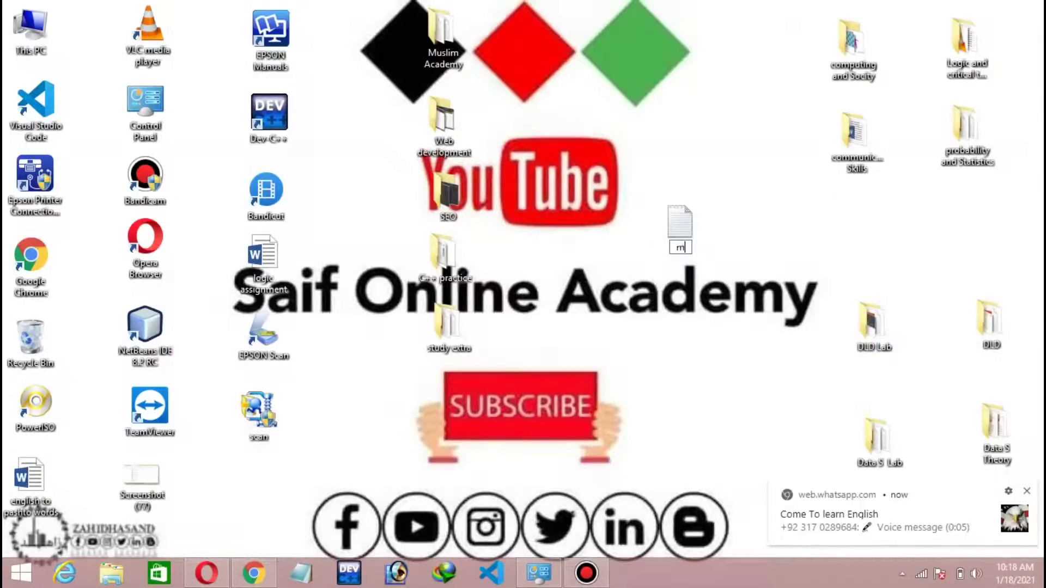
{"action": "type", "text": "y notepad"}
{"action": "key", "text": "BackSpace"}
{"action": "key", "text": "BackSpace"}
{"action": "key", "text": "BackSpace"}
{"action": "type", "text": "pad"}
{"action": "key", "text": "Return"}
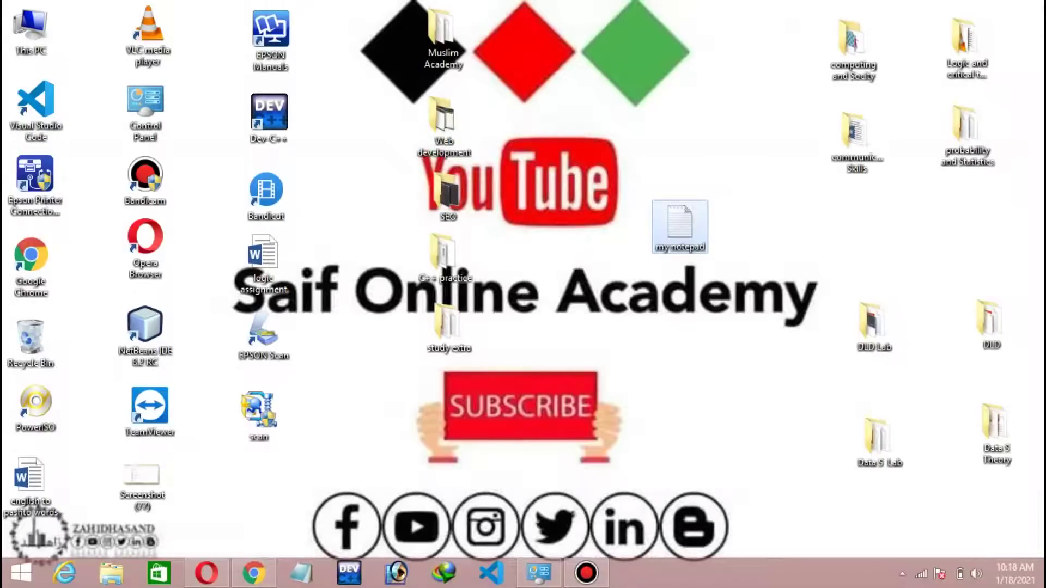
{"action": "left_click", "coordinate": [754, 229]}
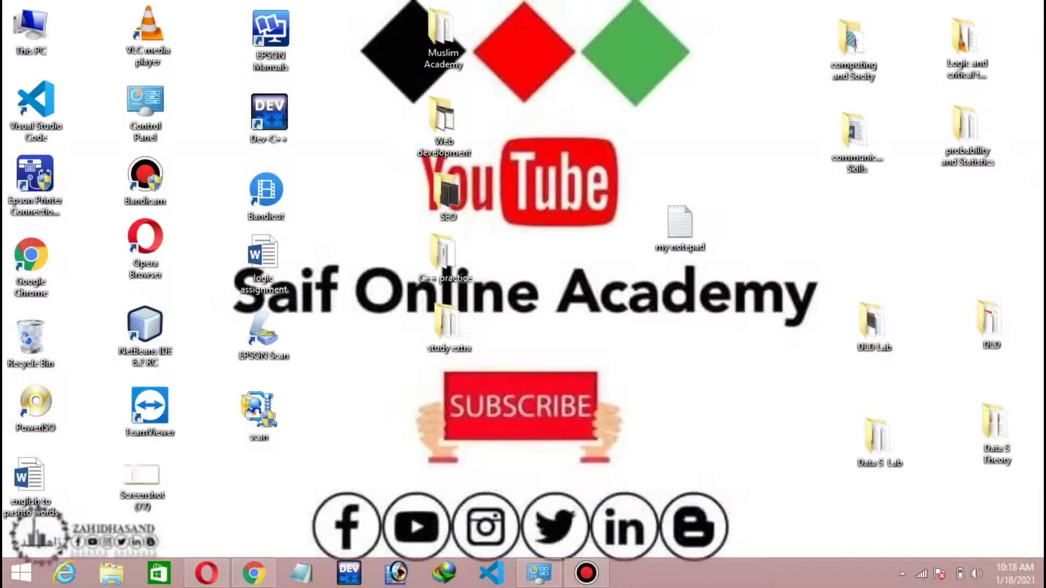
Step: Open the my notepad file from the desktop, close it and refresh the desktop
{"action": "double_click", "coordinate": [681, 226]}
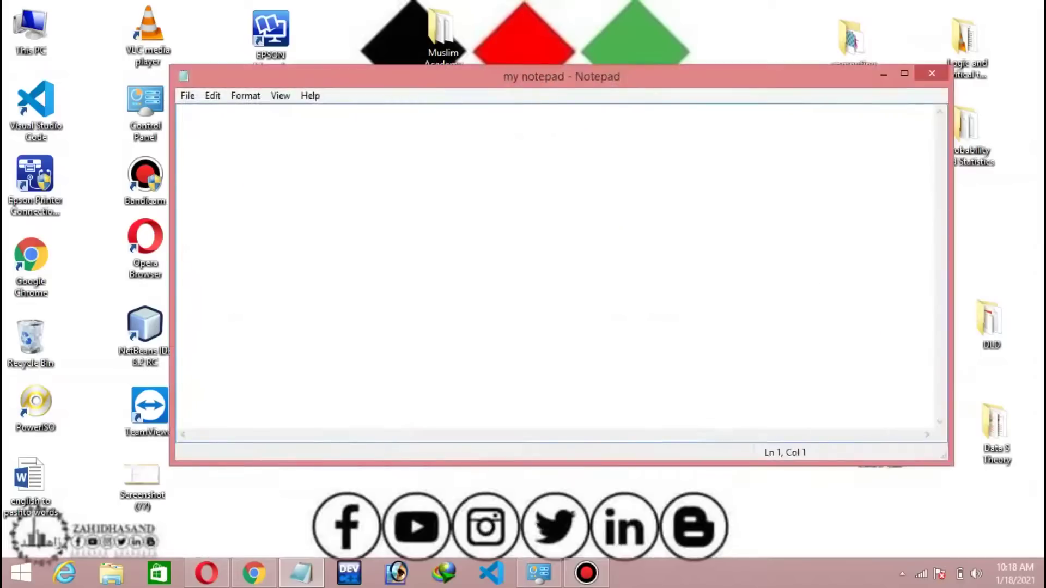
{"action": "left_click", "coordinate": [932, 73]}
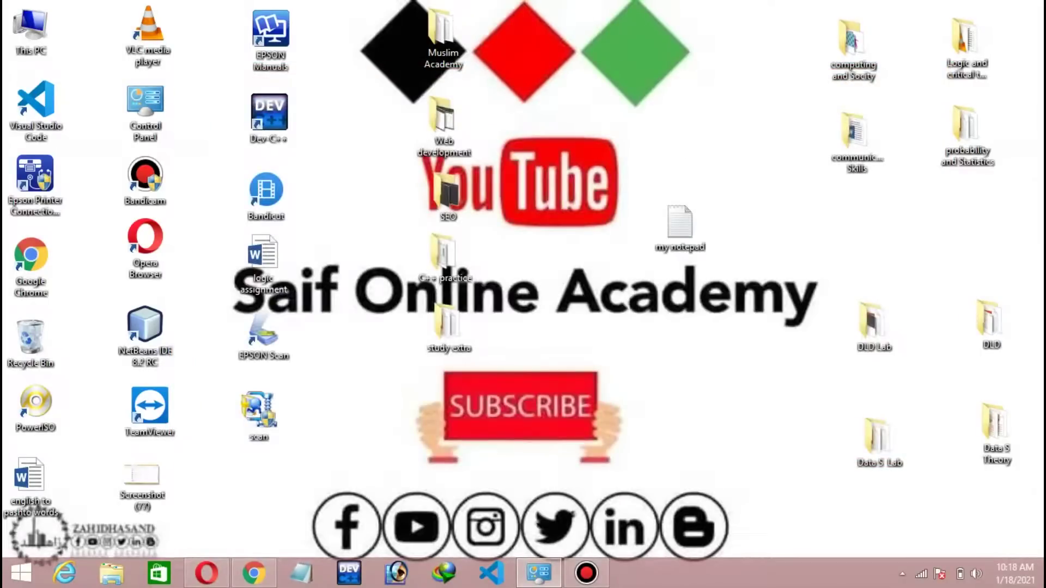
{"action": "right_click", "coordinate": [585, 173]}
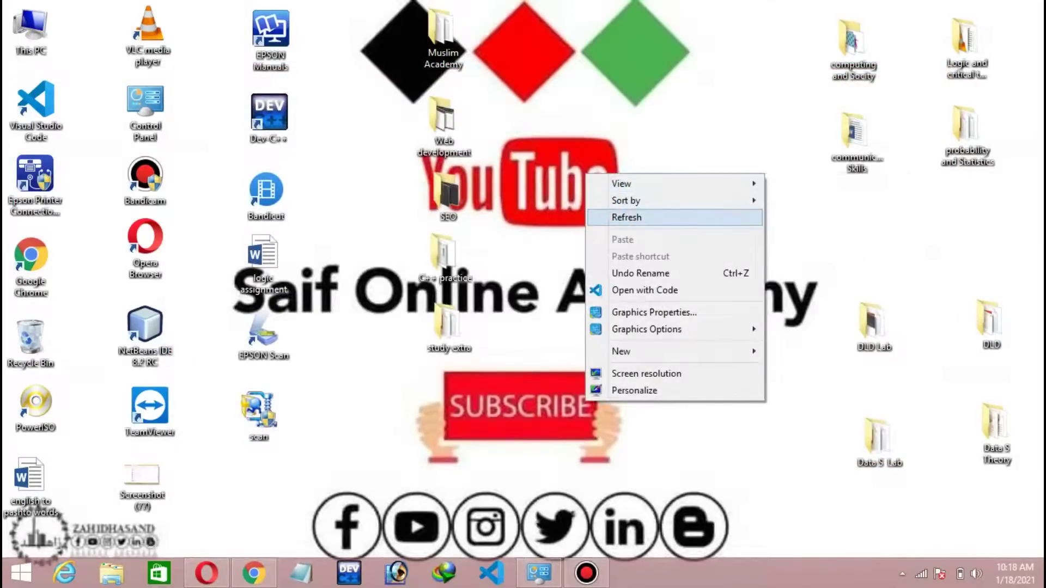
{"action": "left_click", "coordinate": [627, 217]}
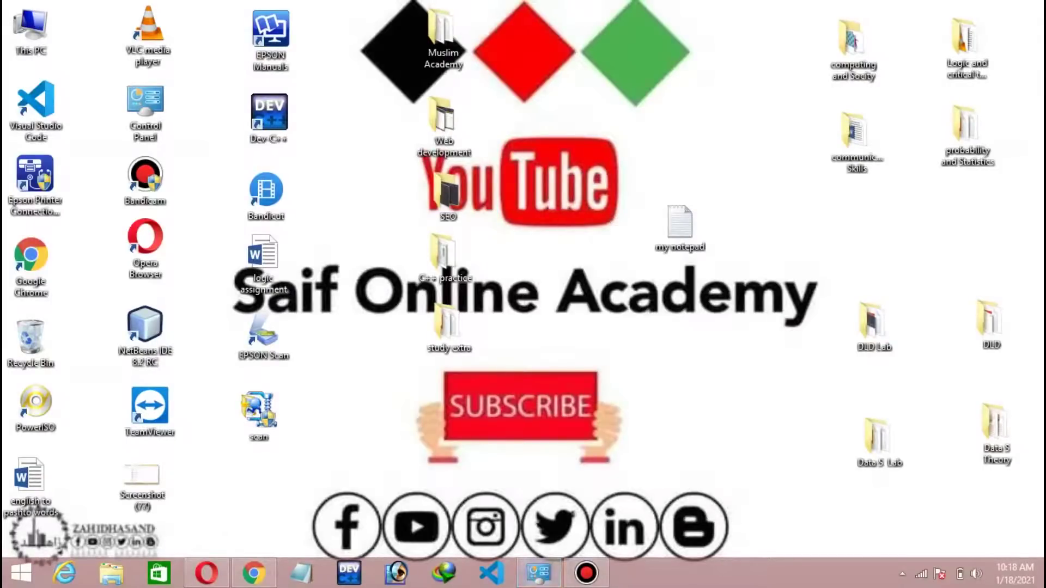
Step: Launch a blank Notepad window from its pinned taskbar shortcut and close it
{"action": "mouse_move", "coordinate": [254, 573]}
{"action": "left_click", "coordinate": [300, 573]}
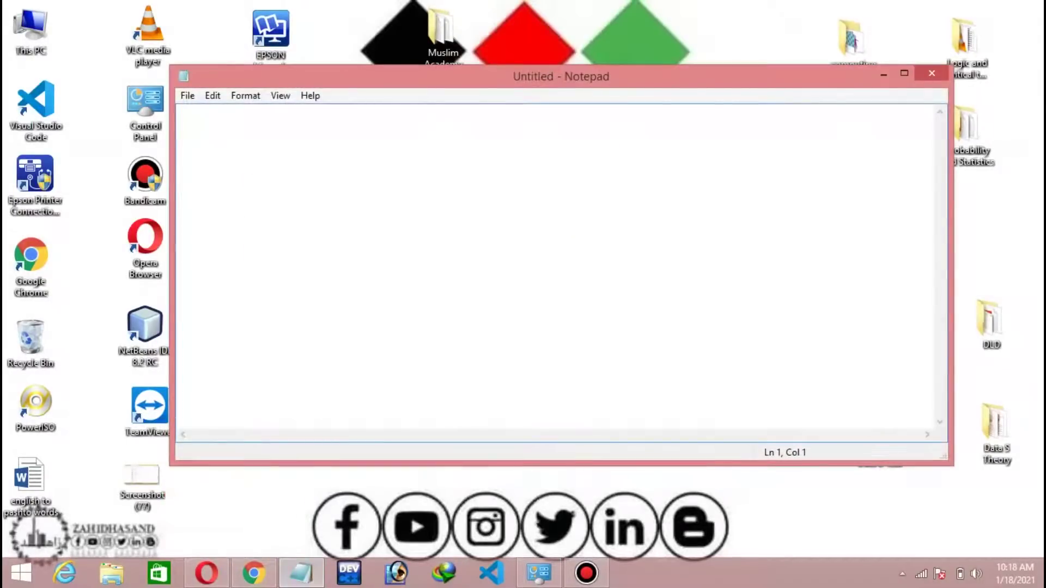
{"action": "left_click", "coordinate": [932, 73]}
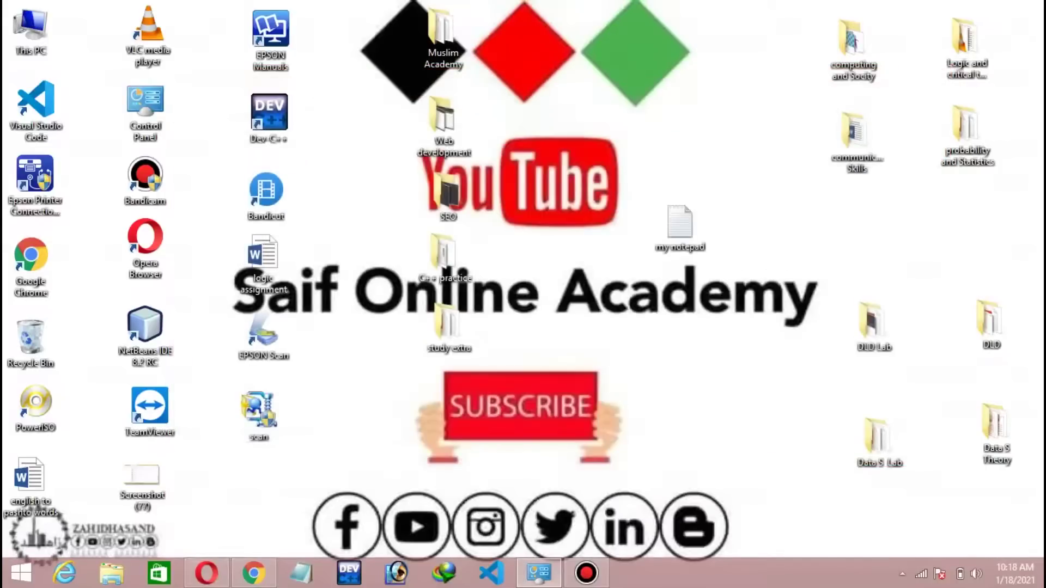
Step: Unpin Notepad from the taskbar and refresh the desktop twice
{"action": "right_click", "coordinate": [301, 573]}
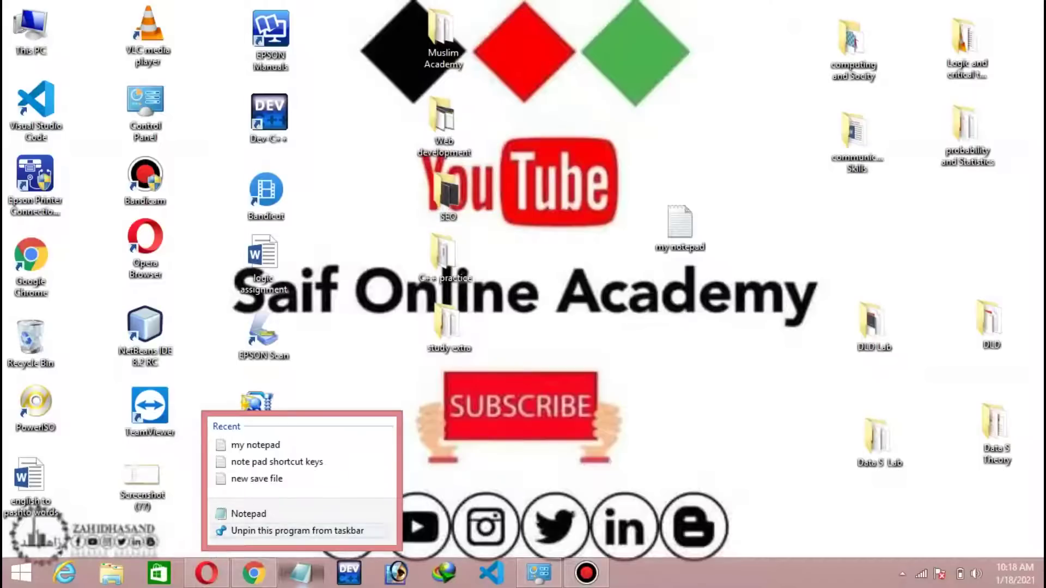
{"action": "left_click", "coordinate": [297, 530]}
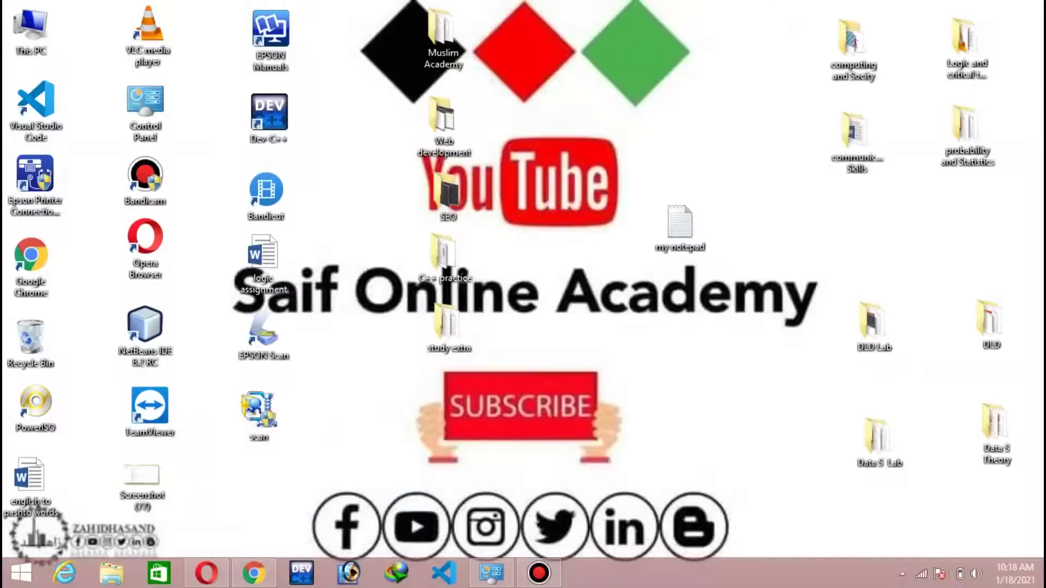
{"action": "right_click", "coordinate": [582, 91]}
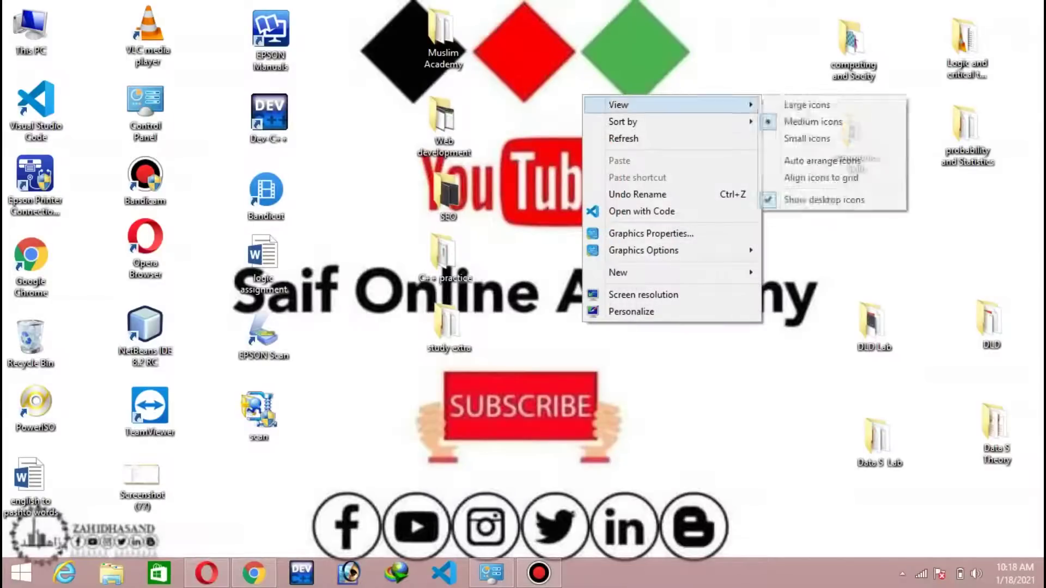
{"action": "left_click", "coordinate": [605, 138]}
{"action": "right_click", "coordinate": [550, 83]}
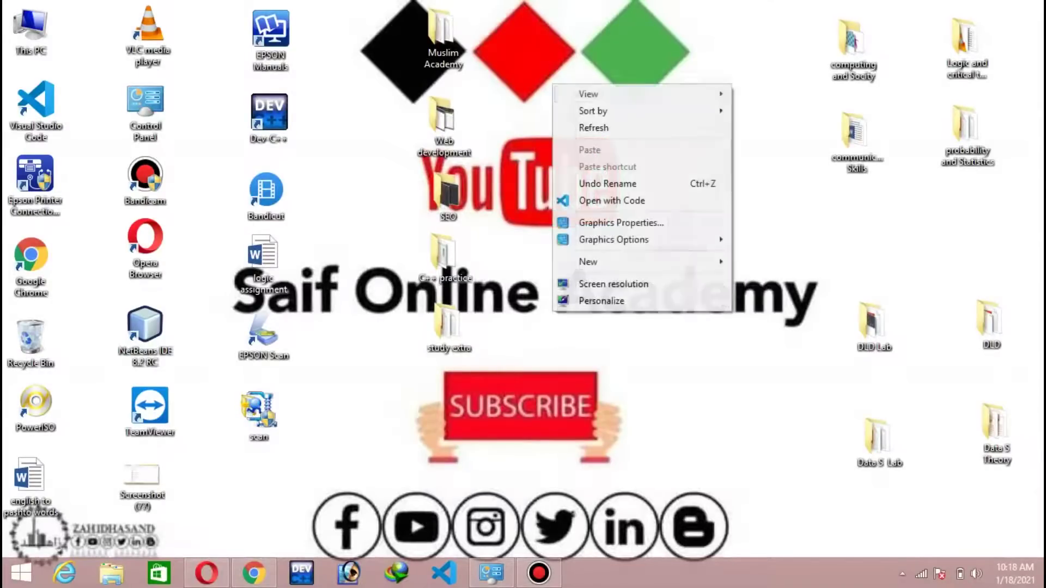
{"action": "left_click", "coordinate": [594, 126]}
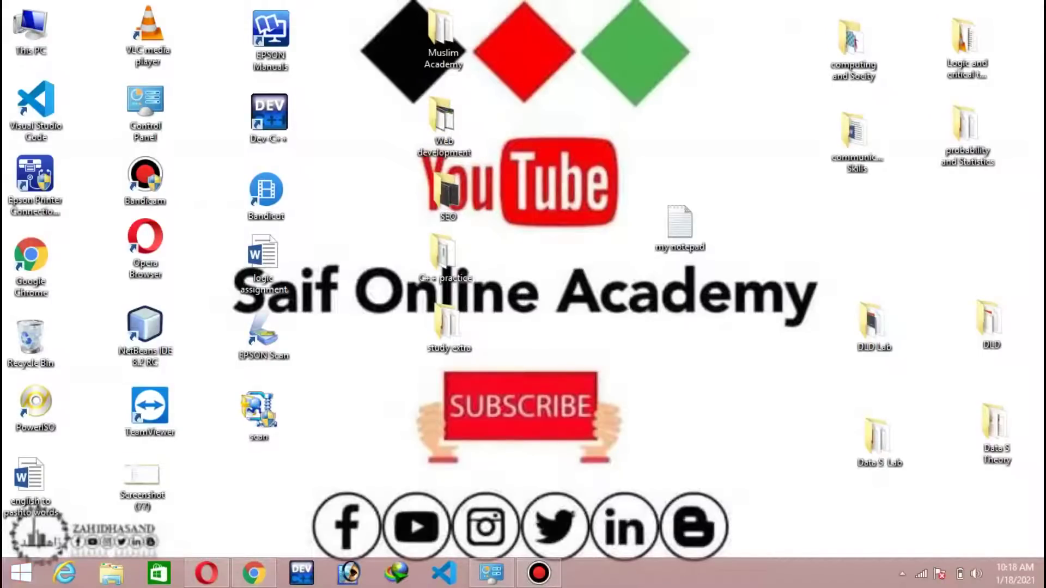
Step: Search Windows for notepad, pin the Notepad app to the taskbar and return to the desktop
{"action": "key", "text": "super"}
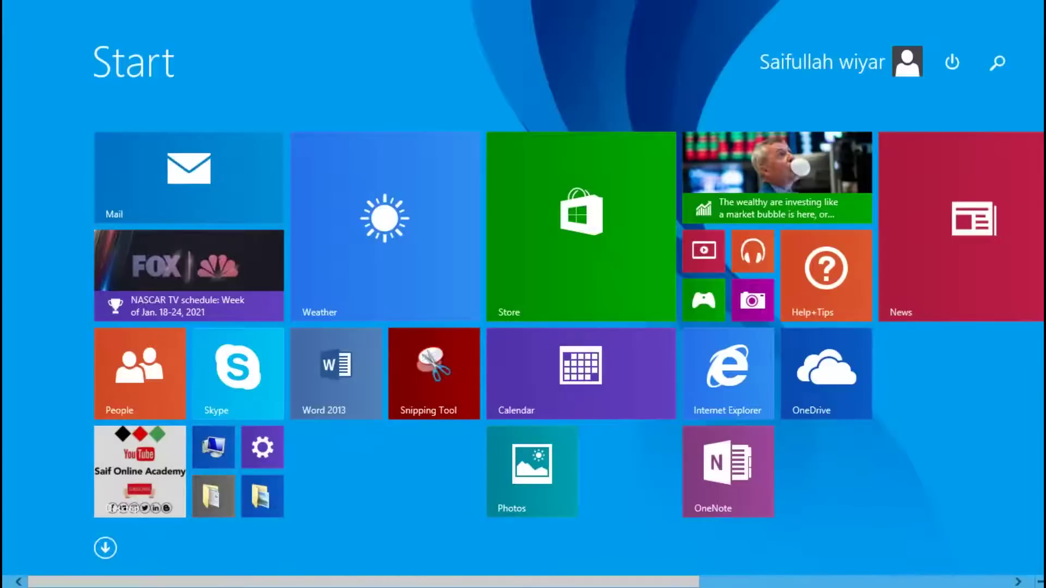
{"action": "left_click", "coordinate": [997, 62]}
{"action": "type", "text": "n"}
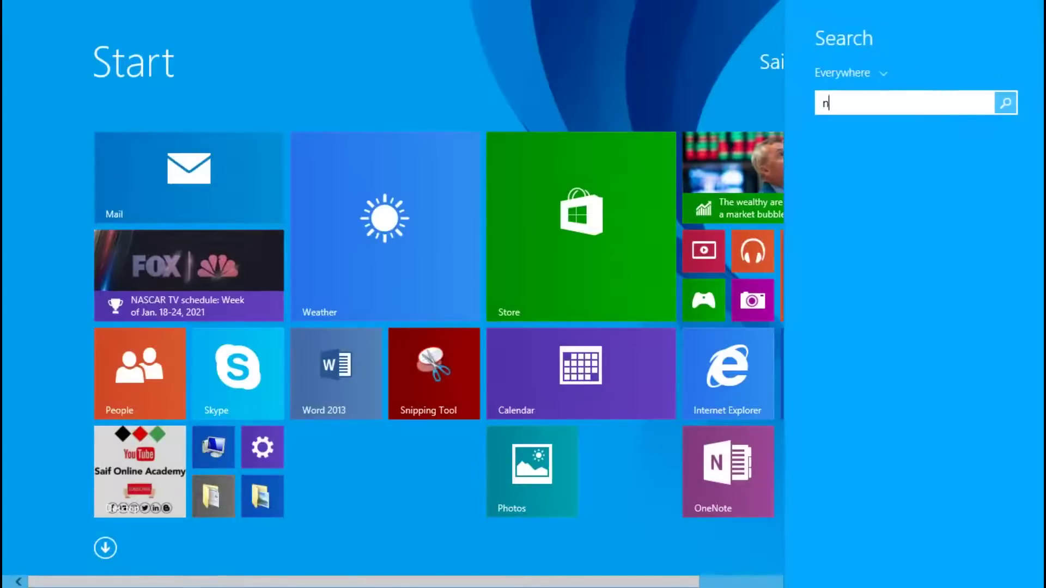
{"action": "type", "text": "otepad"}
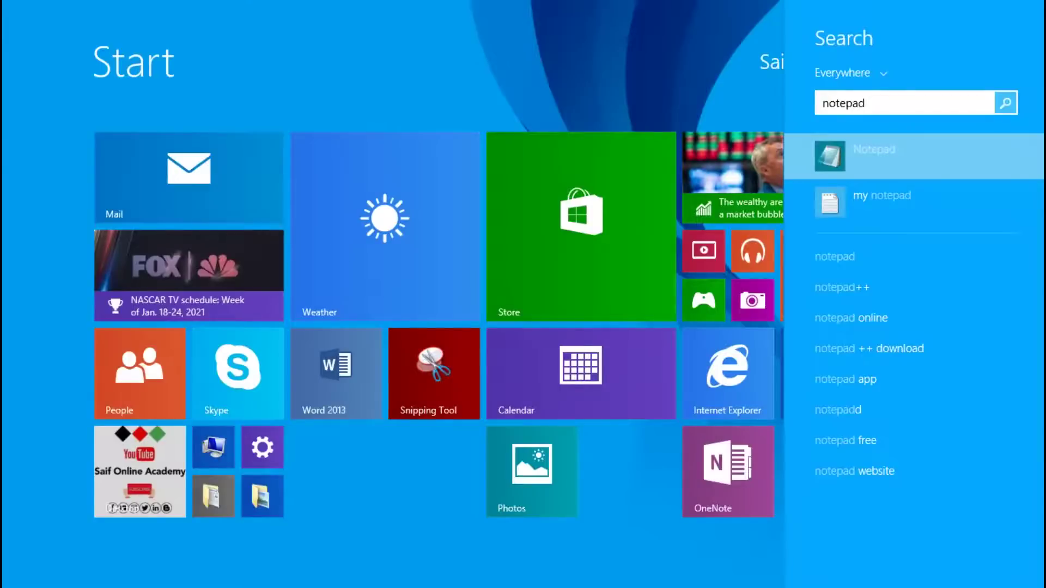
{"action": "right_click", "coordinate": [874, 158]}
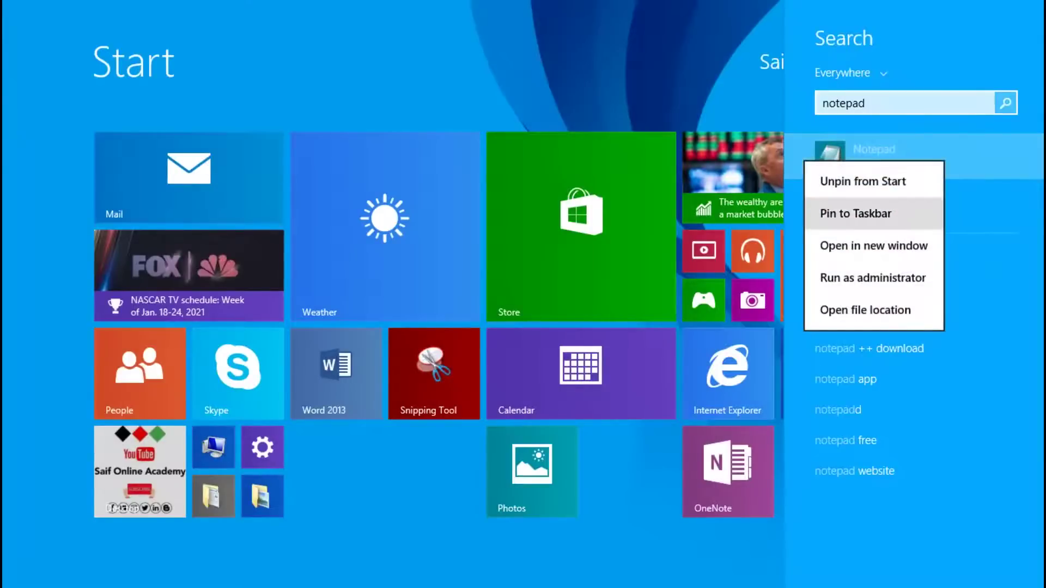
{"action": "left_click", "coordinate": [856, 213]}
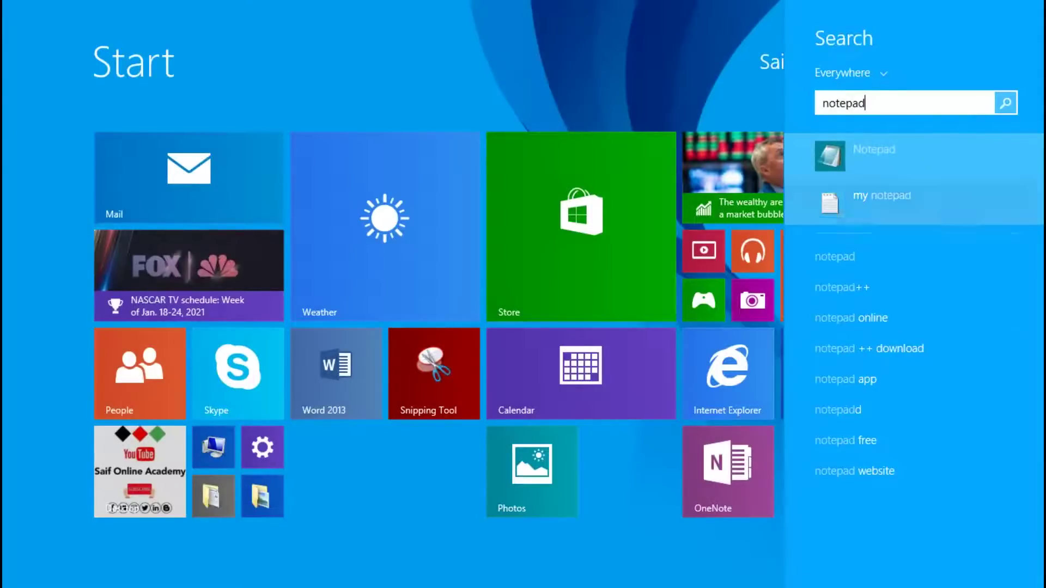
{"action": "left_click", "coordinate": [140, 471]}
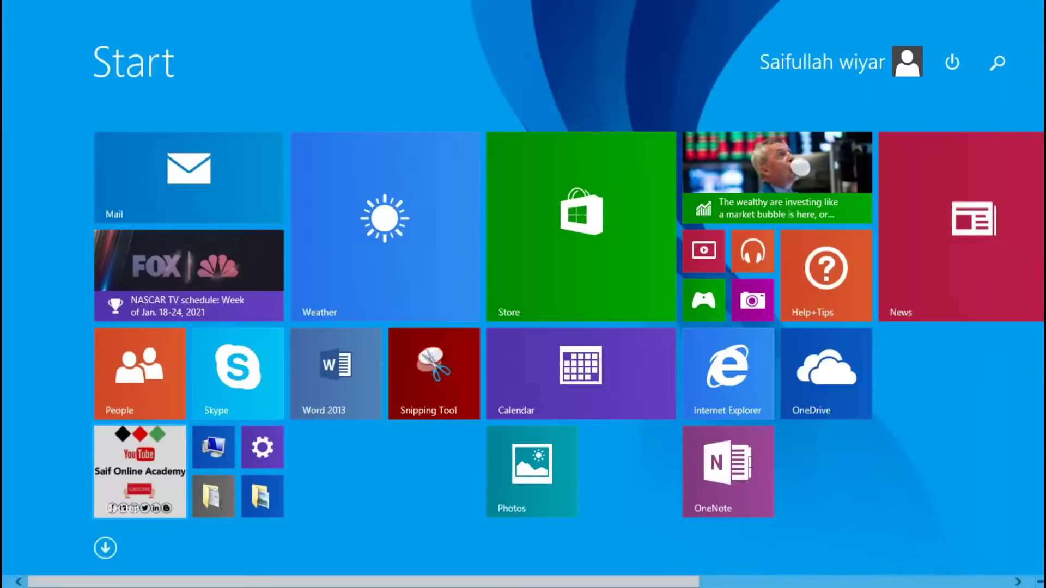
{"action": "left_click", "coordinate": [140, 472]}
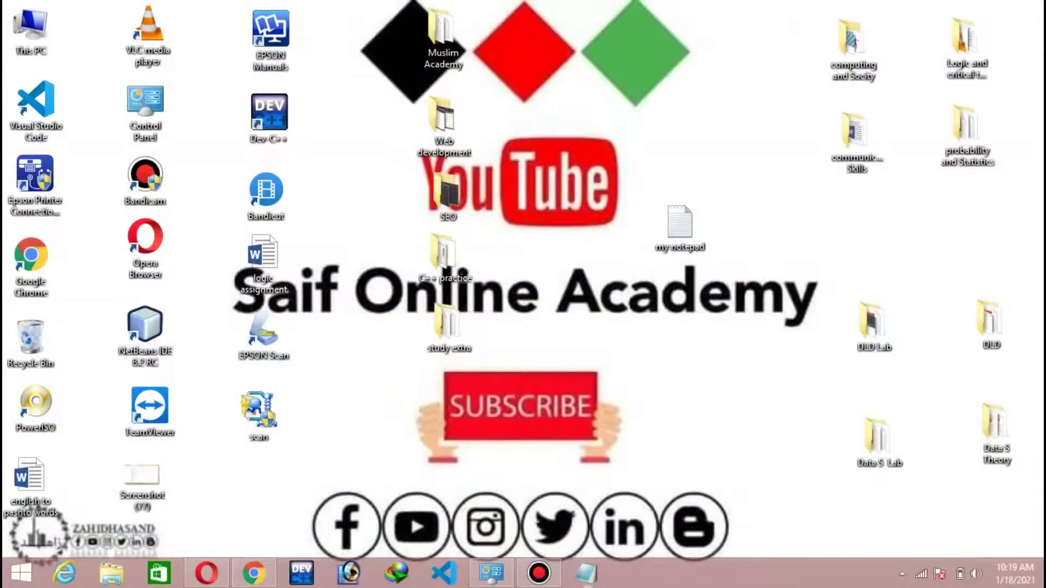
Step: Open a blank Notepad window from its pinned taskbar shortcut, minimize and close it, and refresh the desktop
{"action": "right_click", "coordinate": [585, 574]}
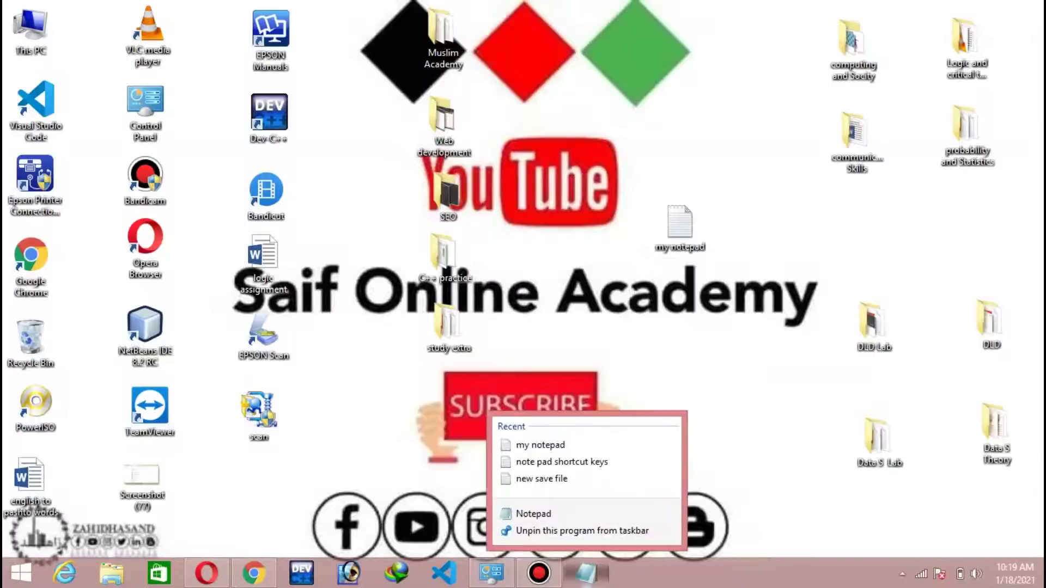
{"action": "left_click", "coordinate": [534, 513]}
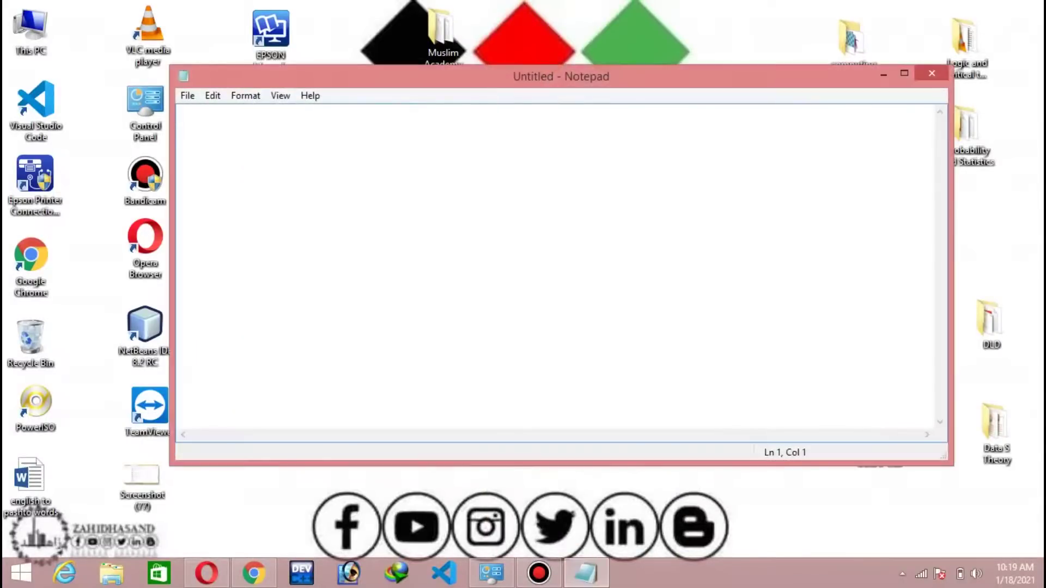
{"action": "left_click", "coordinate": [586, 573]}
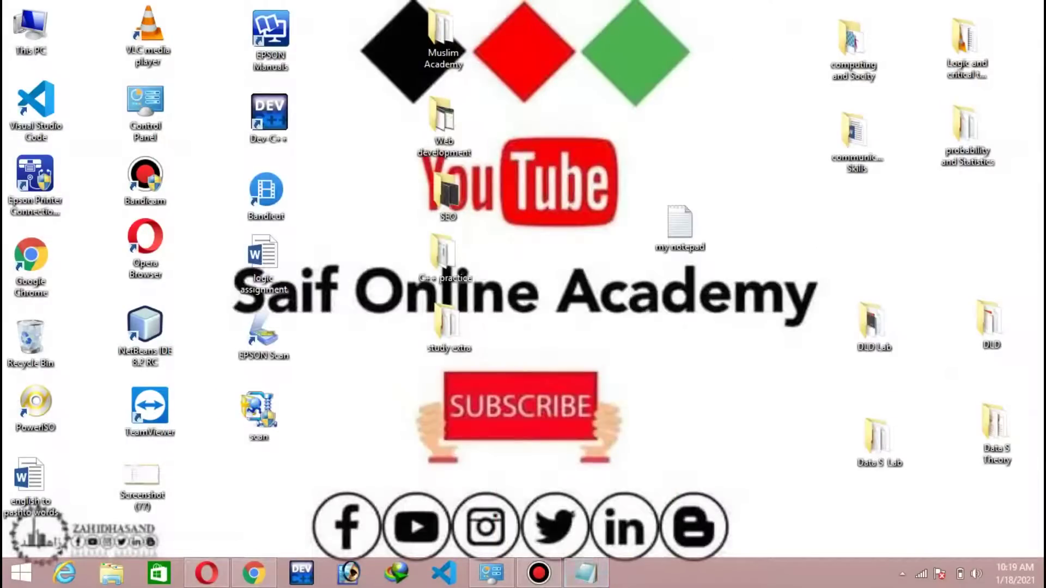
{"action": "left_click", "coordinate": [586, 573]}
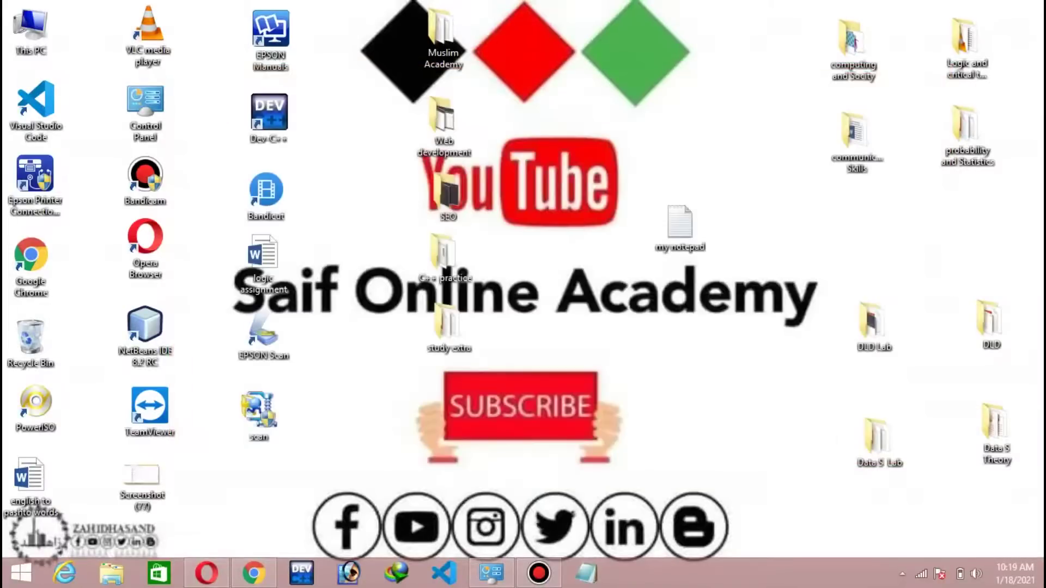
{"action": "right_click", "coordinate": [593, 122]}
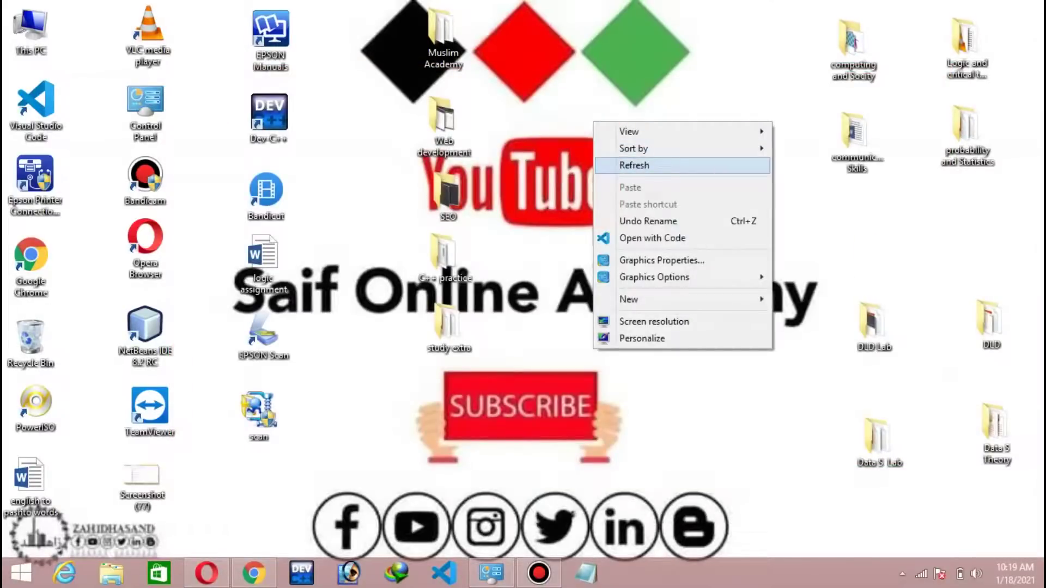
{"action": "left_click", "coordinate": [626, 165]}
Step: Open the my notepad file from the desktop and write "runcommad = windows + r" in it
{"action": "double_click", "coordinate": [676, 222]}
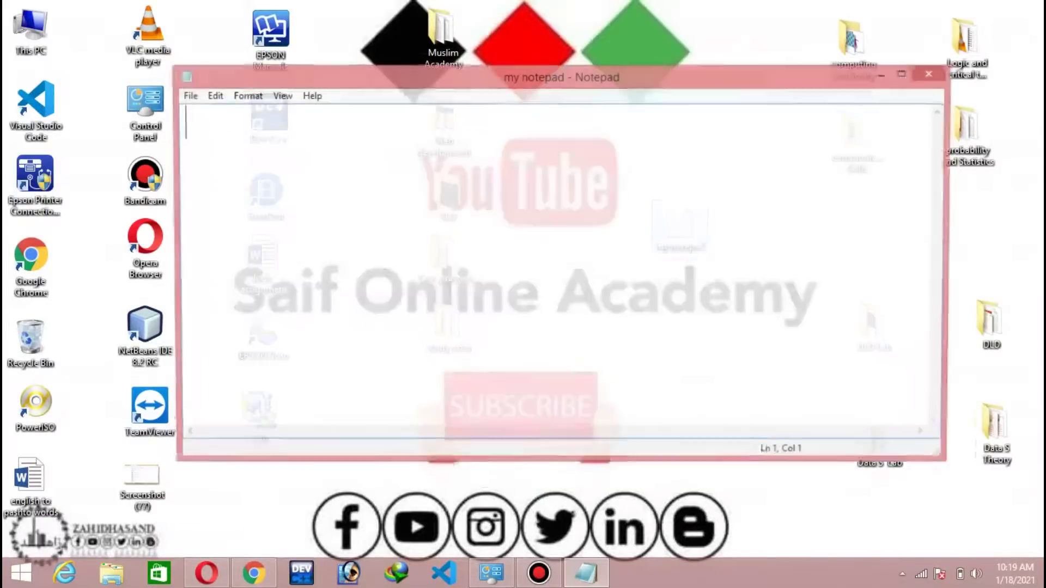
{"action": "type", "text": "run"}
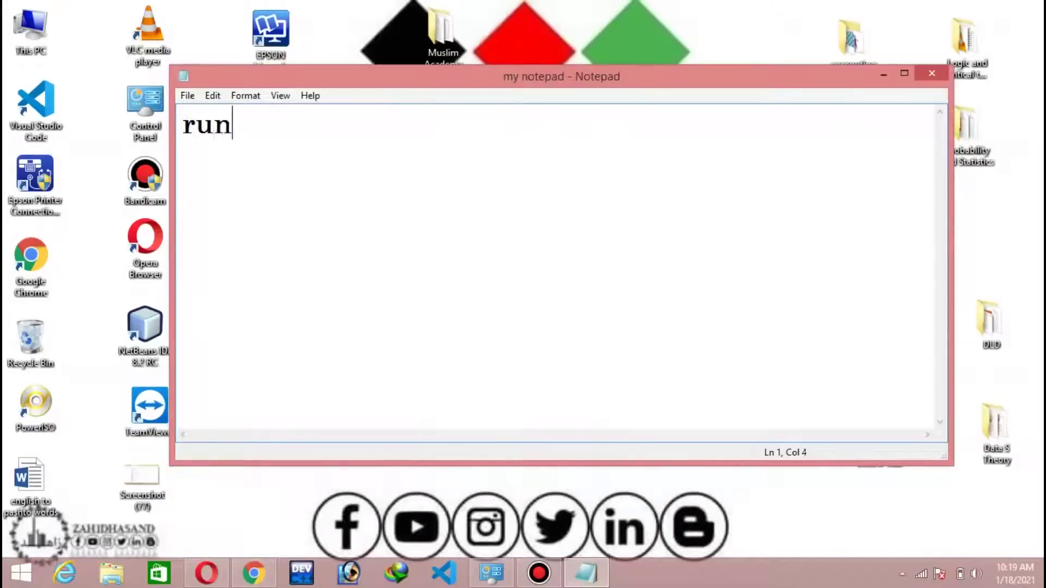
{"action": "type", "text": "com"}
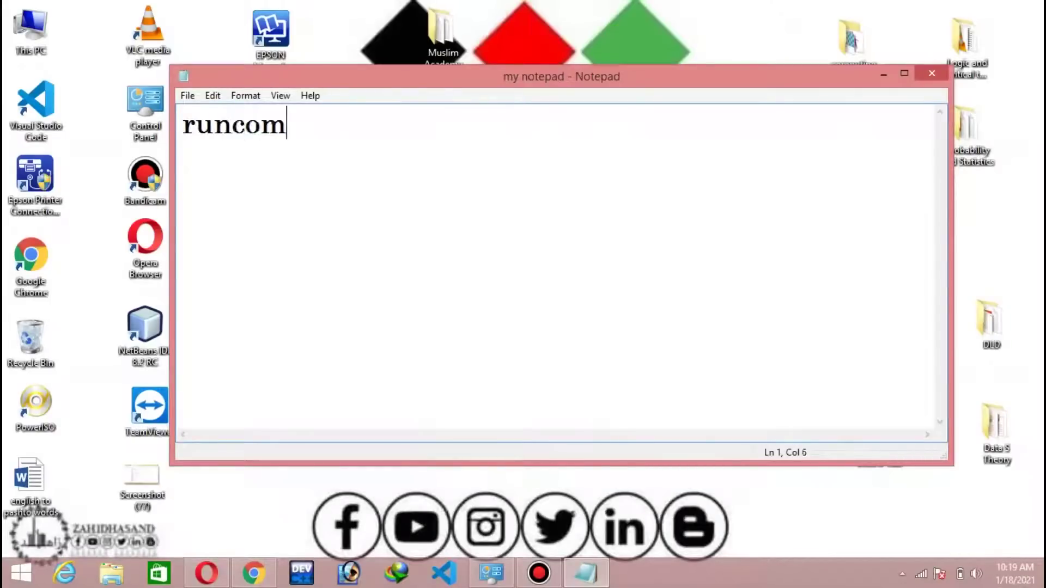
{"action": "type", "text": "aa"}
{"action": "key", "text": "BackSpace"}
{"action": "key", "text": "BackSpace"}
{"action": "type", "text": "mad ="}
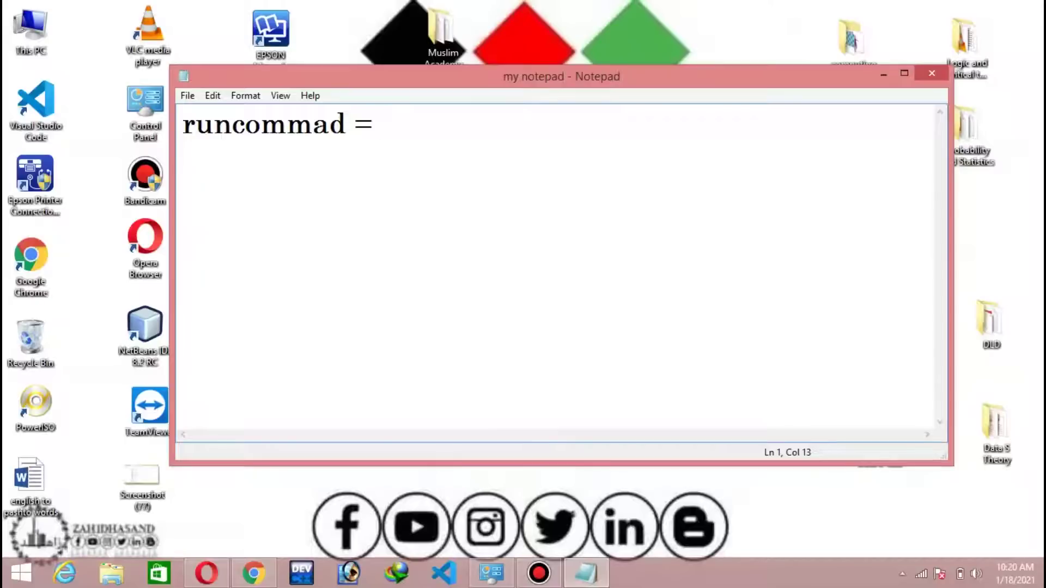
{"action": "type", "text": "windowsw"}
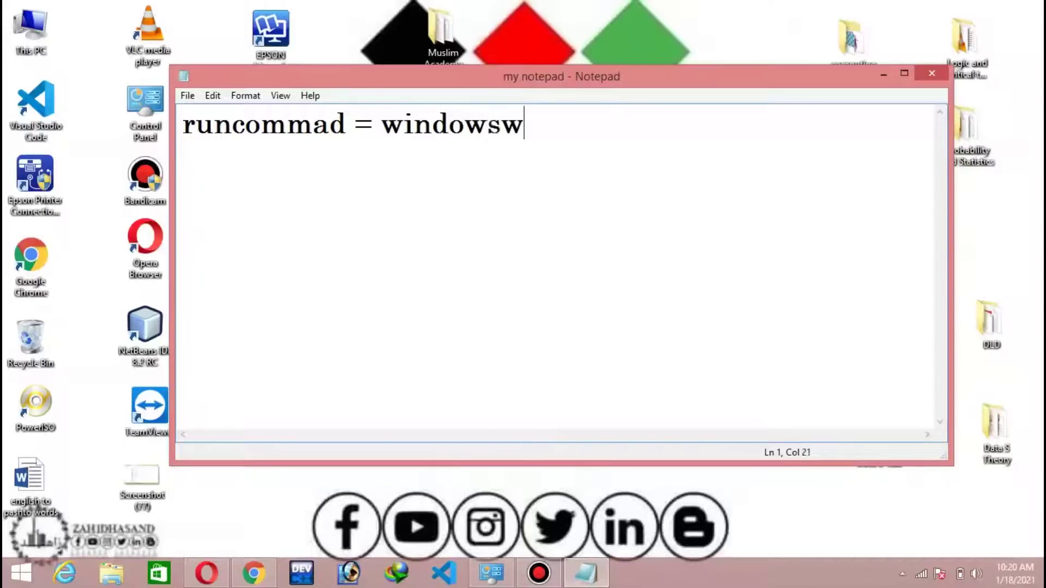
{"action": "key", "text": "BackSpace"}
{"action": "type", "text": "+ r"}
Step: Bring up the Run dialog, reposition it and run the command notepad
{"action": "key", "text": "super+r"}
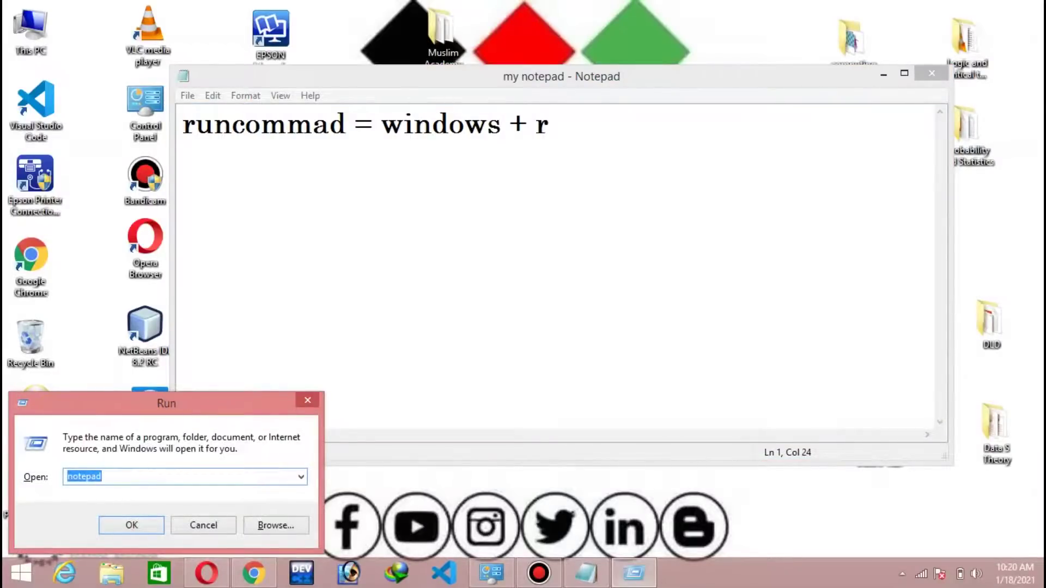
{"action": "left_click_drag", "start_coordinate": [166, 404], "coordinate": [221, 274]}
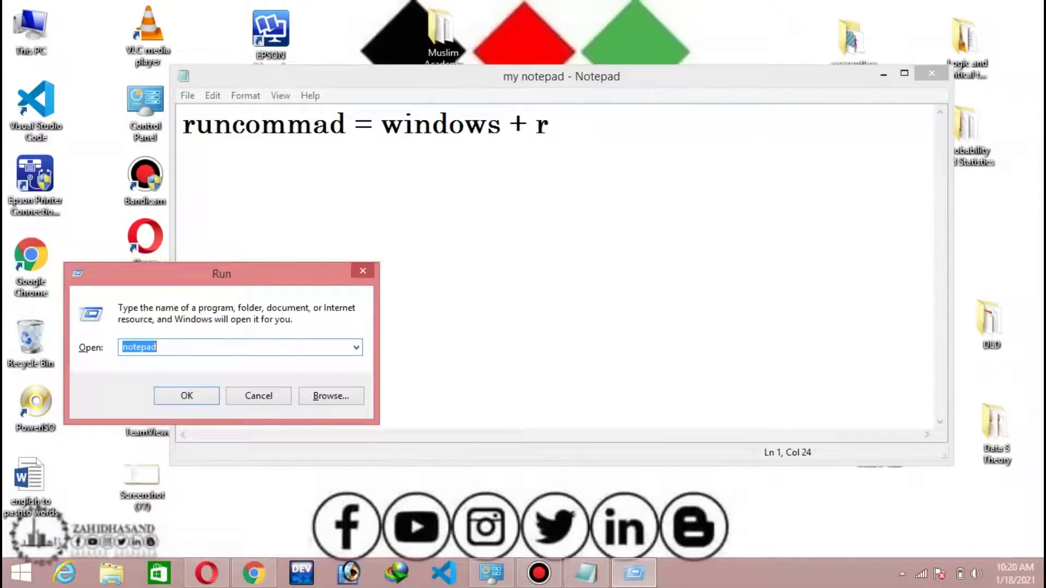
{"action": "key", "text": "BackSpace"}
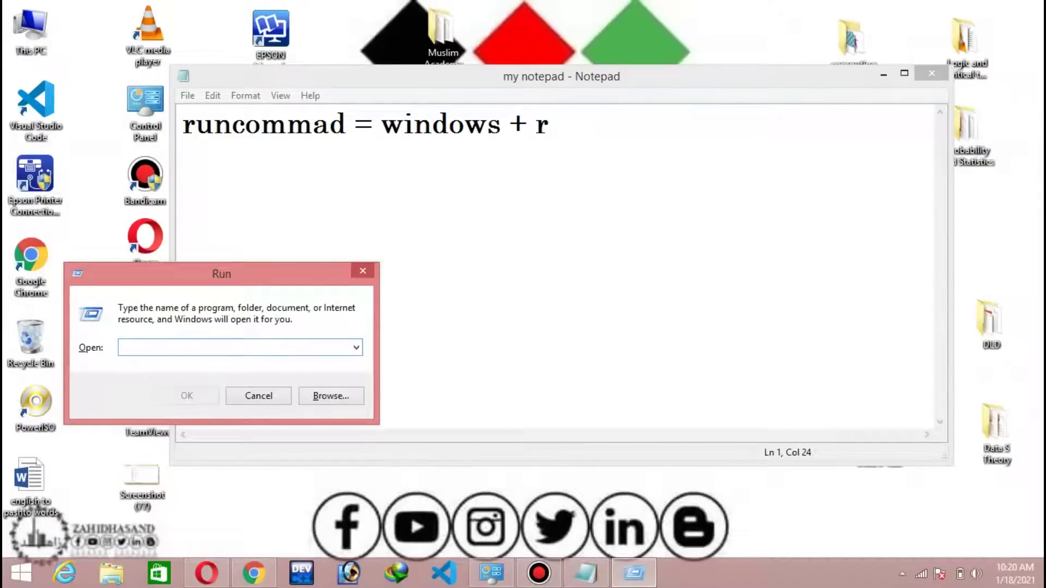
{"action": "type", "text": "notepad"}
{"action": "key", "text": "Return"}
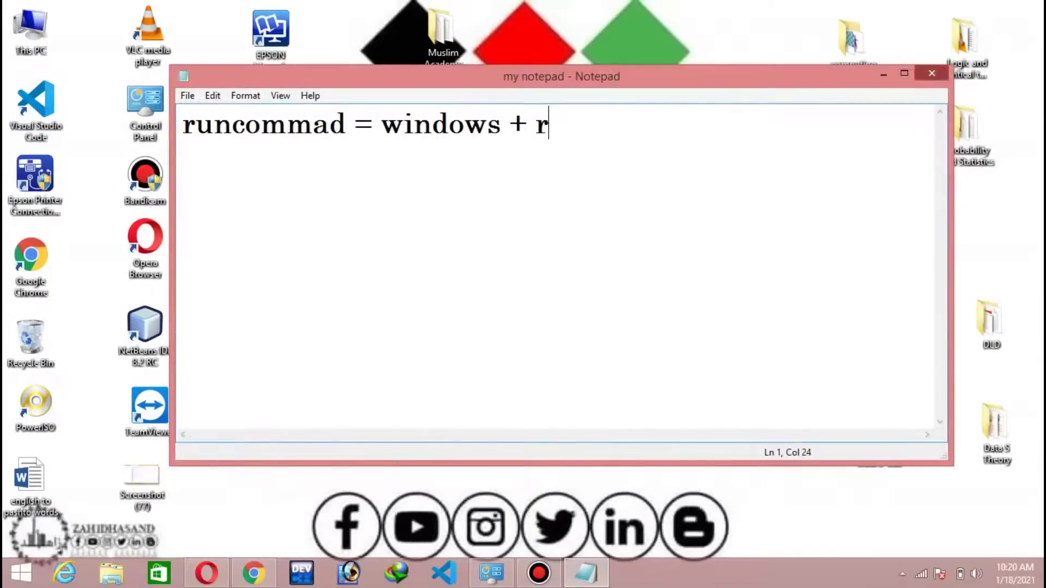
Step: Close the my notepad file without saving its changes
{"action": "left_click", "coordinate": [931, 73]}
{"action": "key", "text": "Tab"}
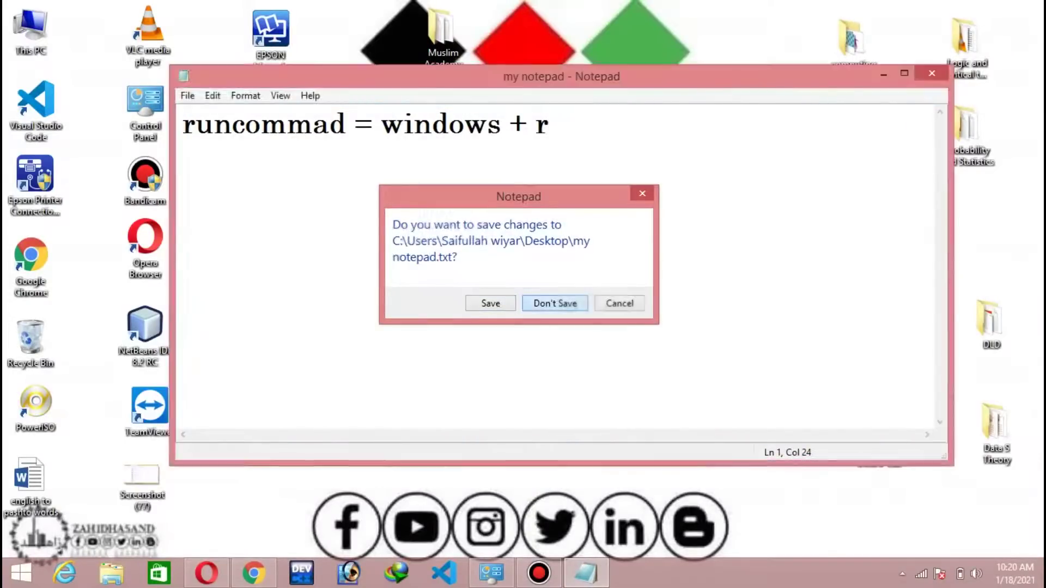
{"action": "key", "text": "Return"}
Step: Launch a blank Notepad window by entering notepad in the Run dialog and close it
{"action": "key", "text": "super+r"}
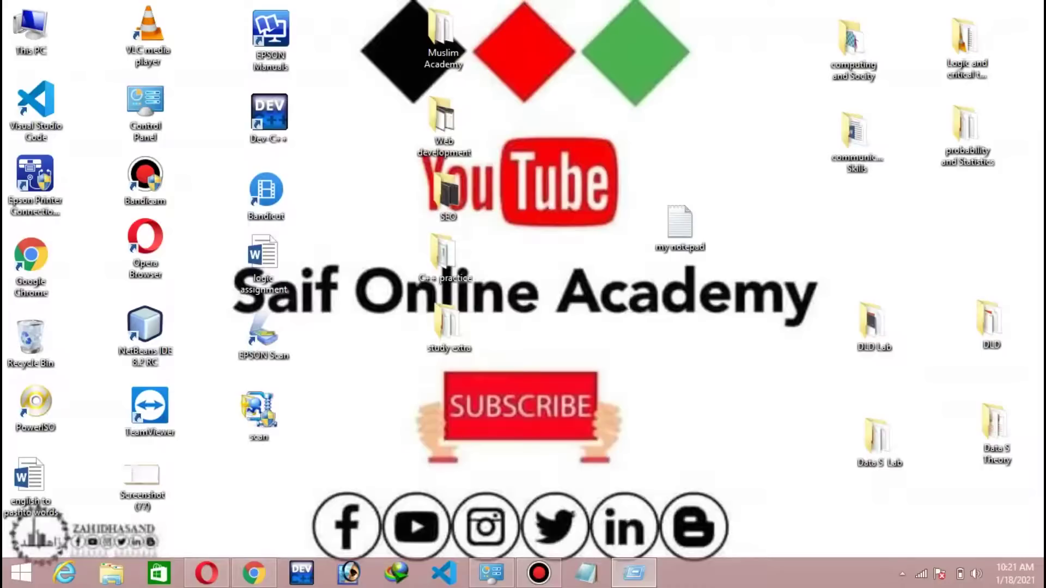
{"action": "type", "text": "noyt"}
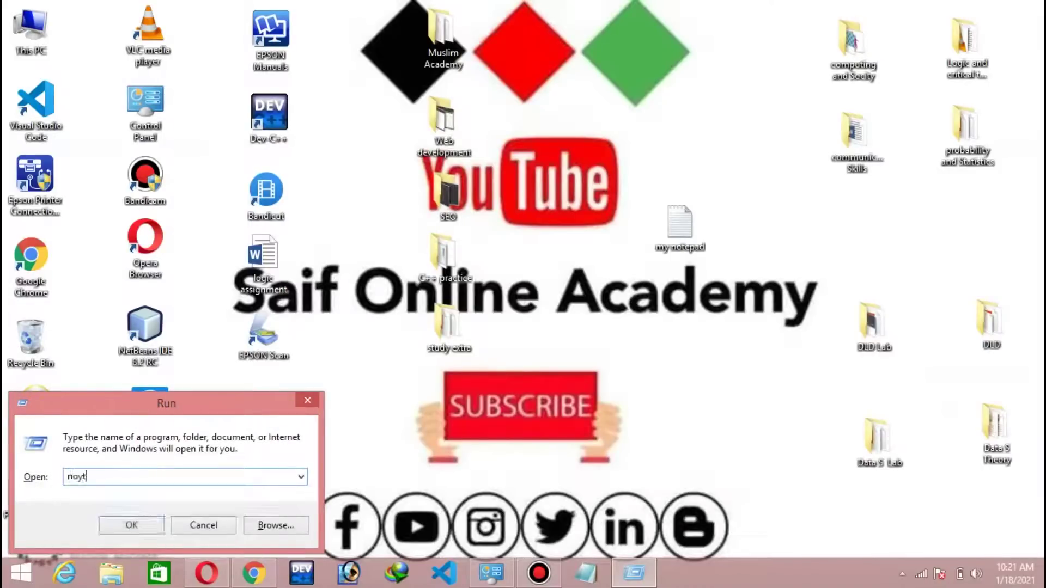
{"action": "key", "text": "BackSpace"}
{"action": "type", "text": "te"}
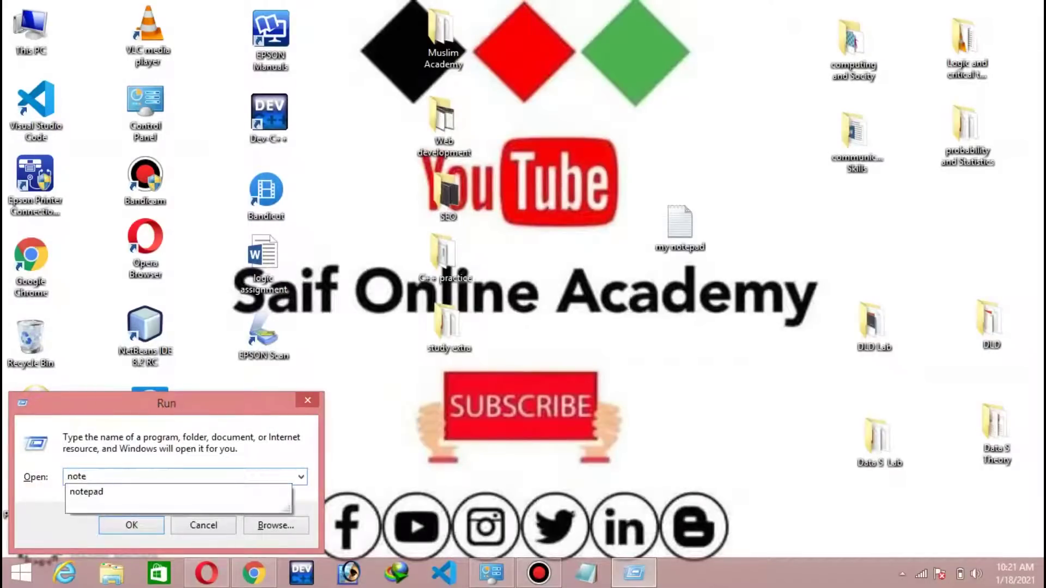
{"action": "type", "text": "pad"}
{"action": "key", "text": "Return"}
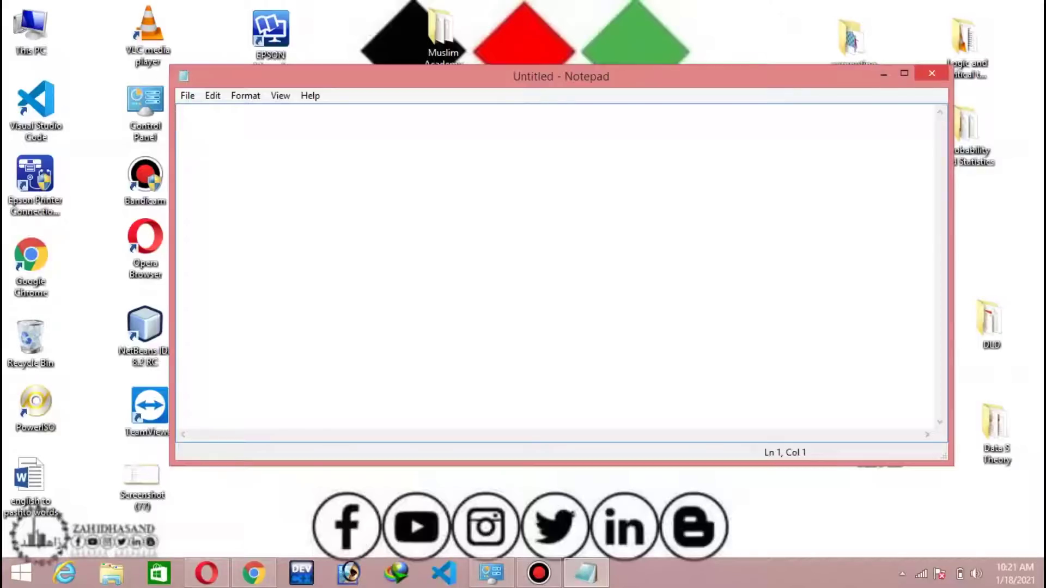
{"action": "left_click", "coordinate": [932, 73]}
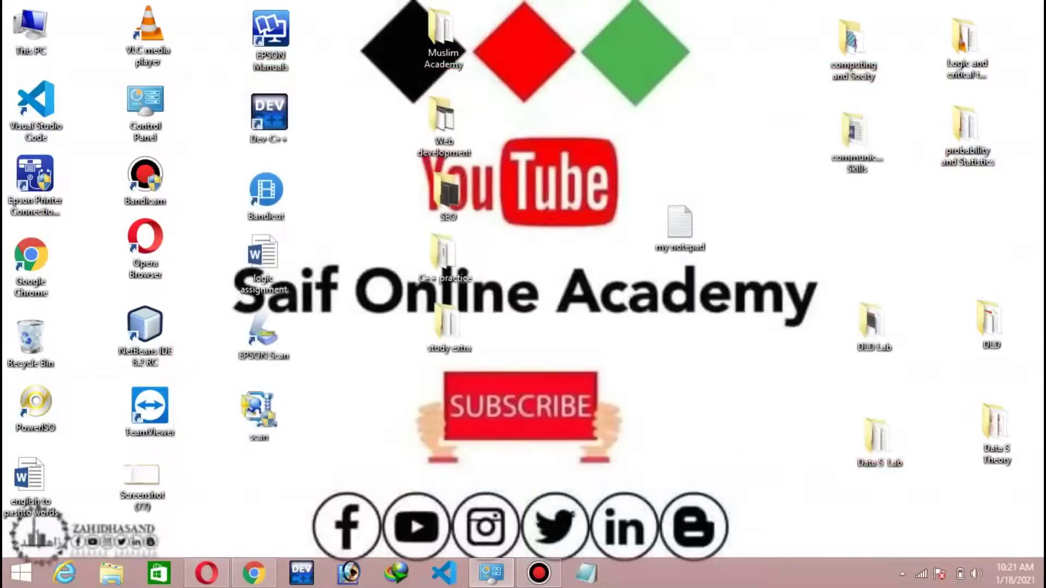
Step: Launch Notepad again with the Run dialog's remembered command, move its window around the desktop and maximize it
{"action": "key", "text": "super+r"}
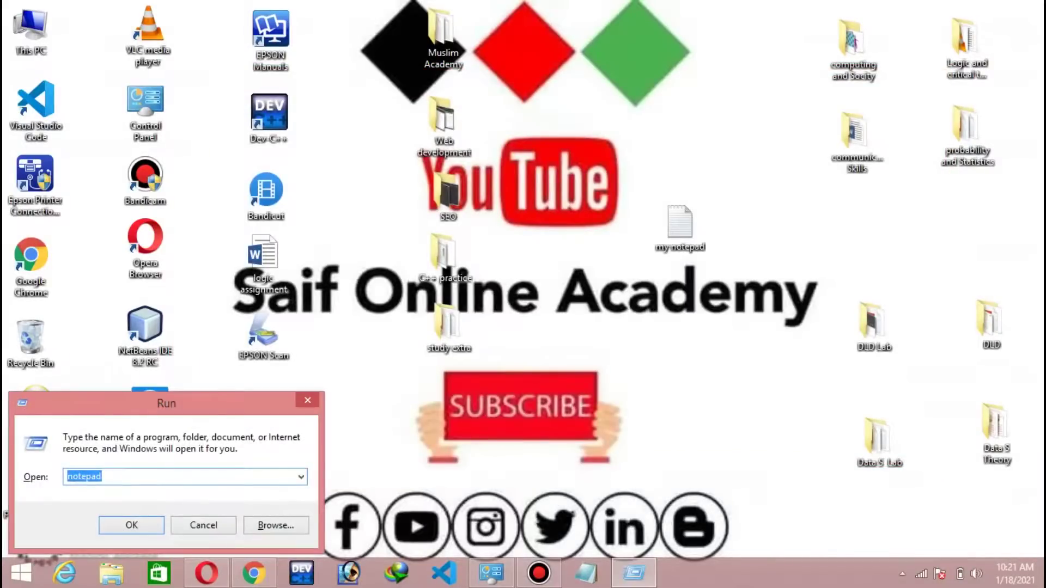
{"action": "key", "text": "Return"}
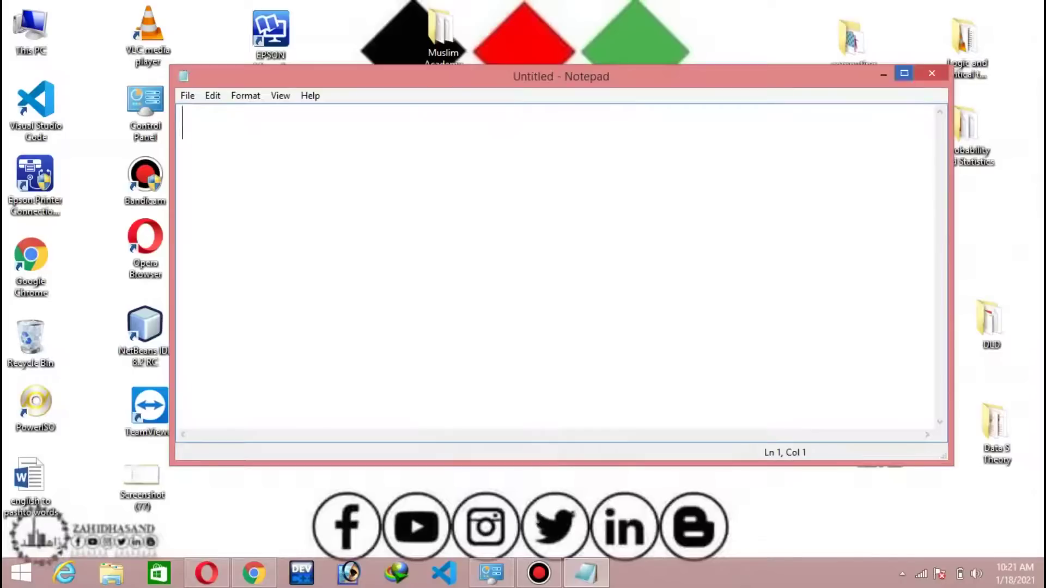
{"action": "left_click_drag", "start_coordinate": [763, 76], "coordinate": [745, 151]}
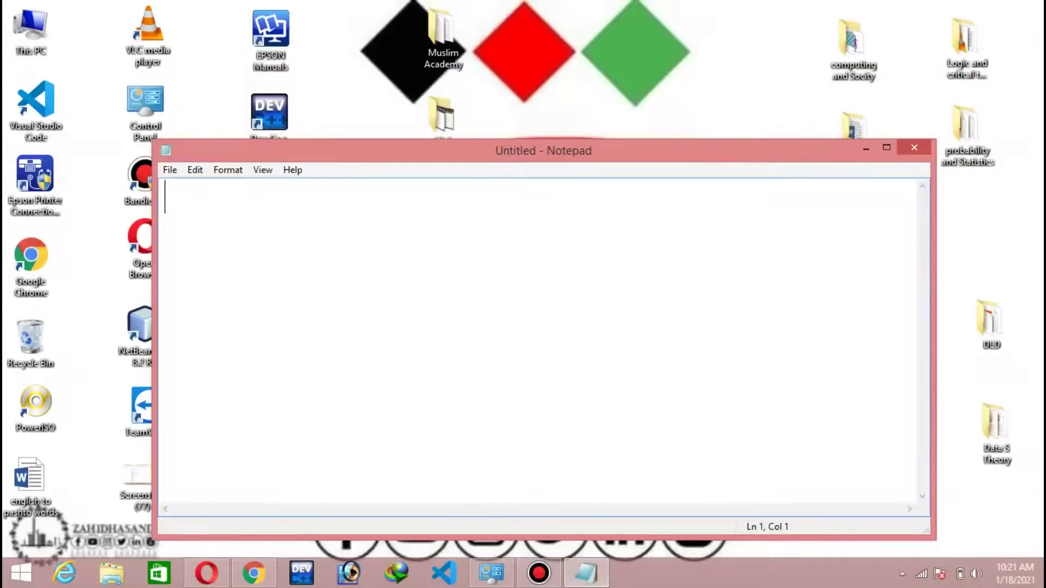
{"action": "left_click_drag", "start_coordinate": [540, 151], "coordinate": [556, 111]}
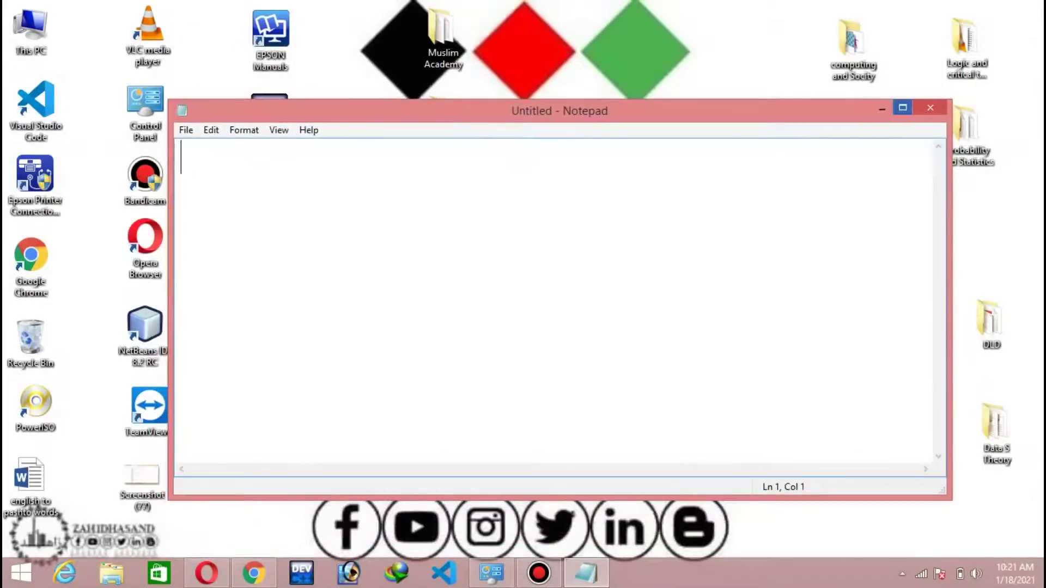
{"action": "left_click", "coordinate": [902, 108]}
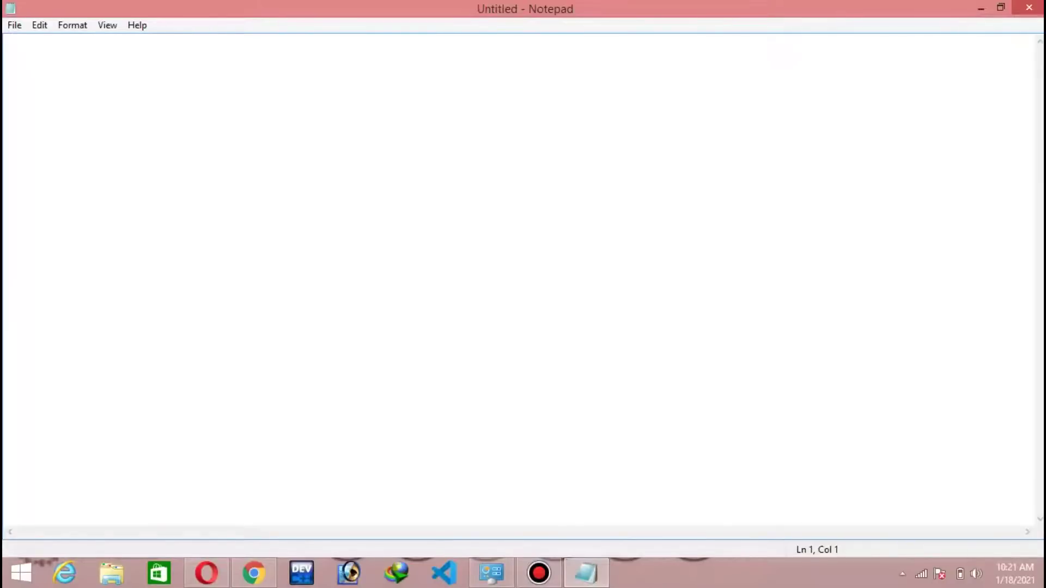
Step: Minimize the untitled Notepad window and preview it from the taskbar
{"action": "left_click", "coordinate": [980, 8]}
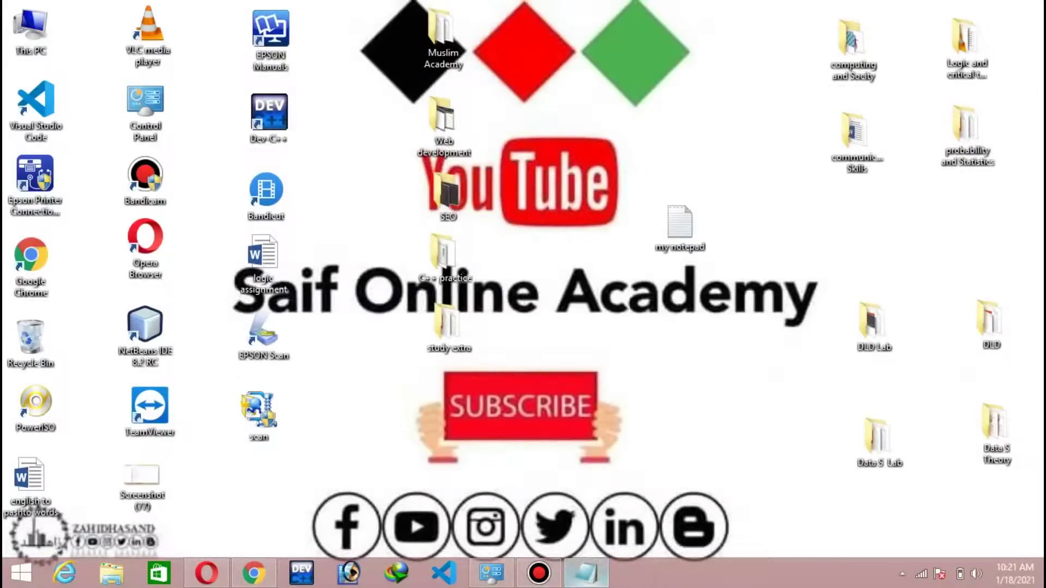
{"action": "mouse_move", "coordinate": [586, 573]}
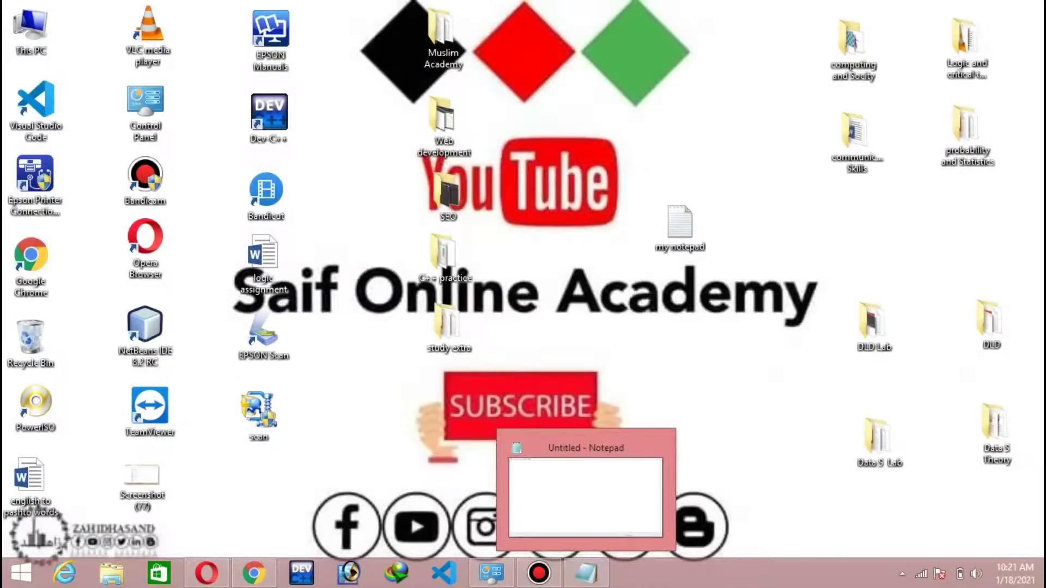
{"action": "mouse_move", "coordinate": [207, 573]}
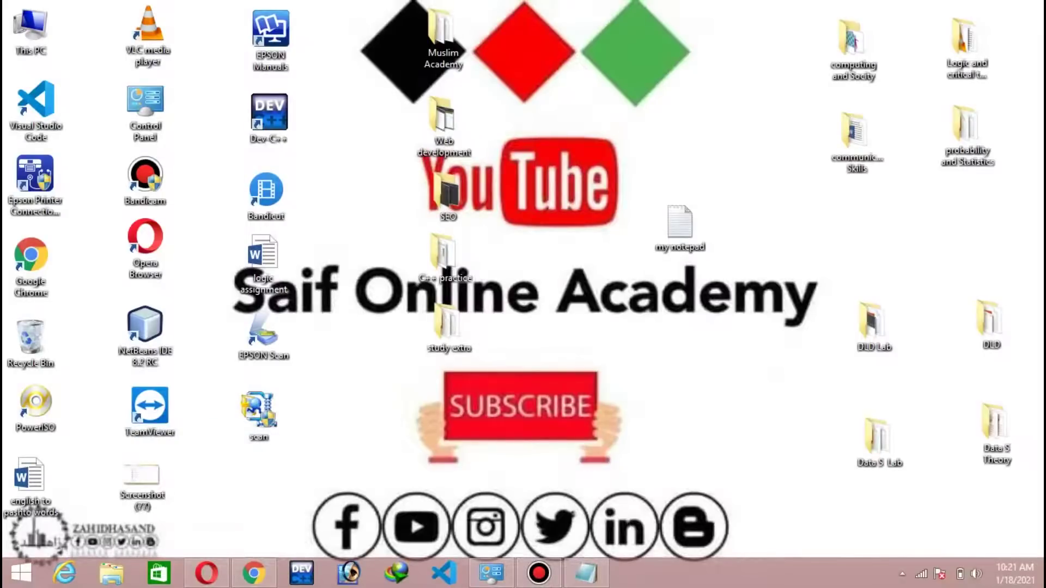
Step: Restore and minimize the untitled Notepad window several times, including switching it between its maximized and reduced size
{"action": "left_click", "coordinate": [586, 572]}
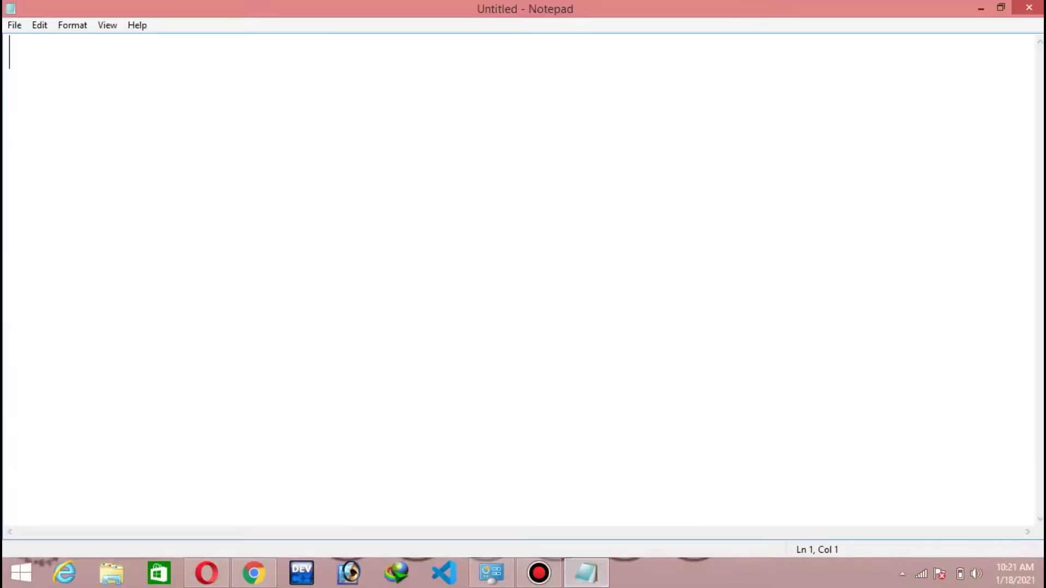
{"action": "left_click", "coordinate": [585, 572]}
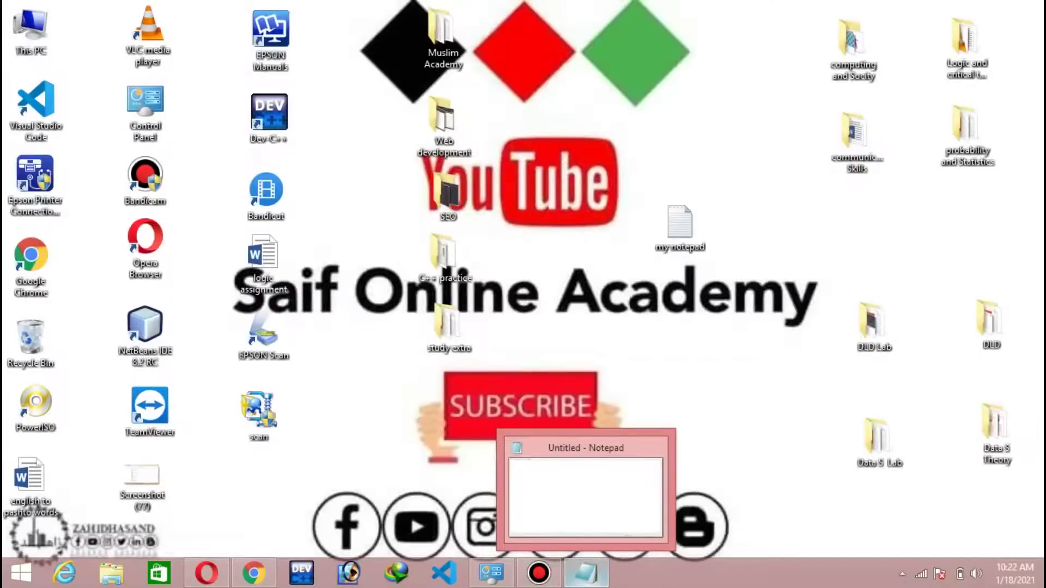
{"action": "left_click", "coordinate": [585, 572]}
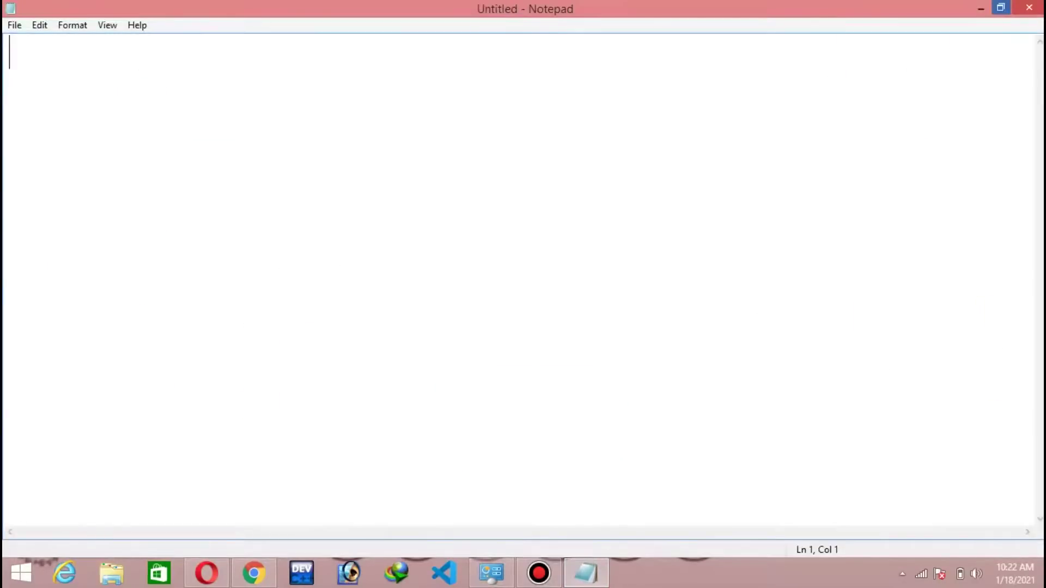
{"action": "left_click", "coordinate": [1000, 7]}
{"action": "left_click", "coordinate": [903, 108]}
{"action": "left_click", "coordinate": [981, 8]}
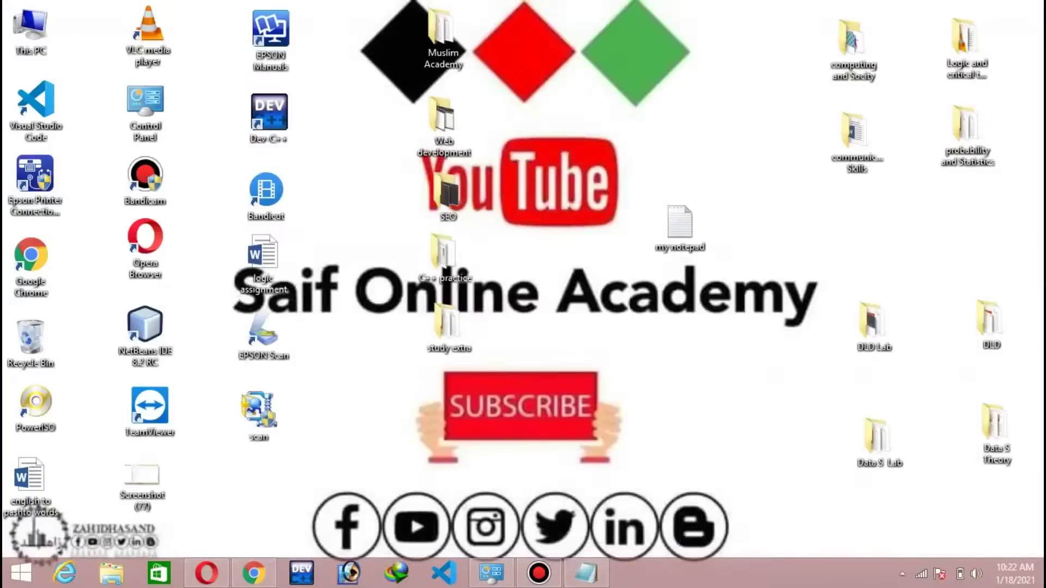
{"action": "left_click", "coordinate": [586, 572]}
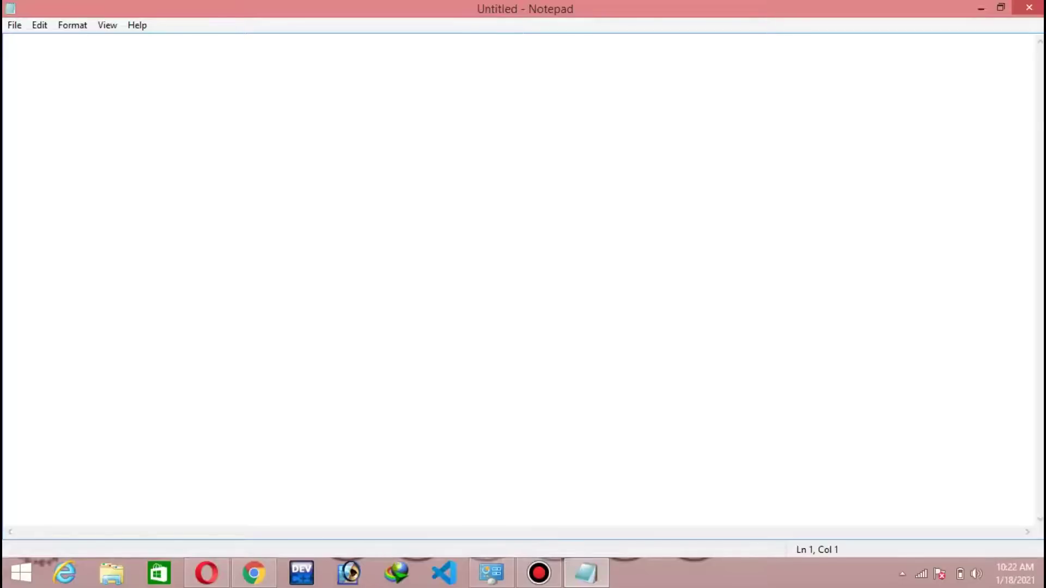
{"action": "left_click", "coordinate": [539, 573]}
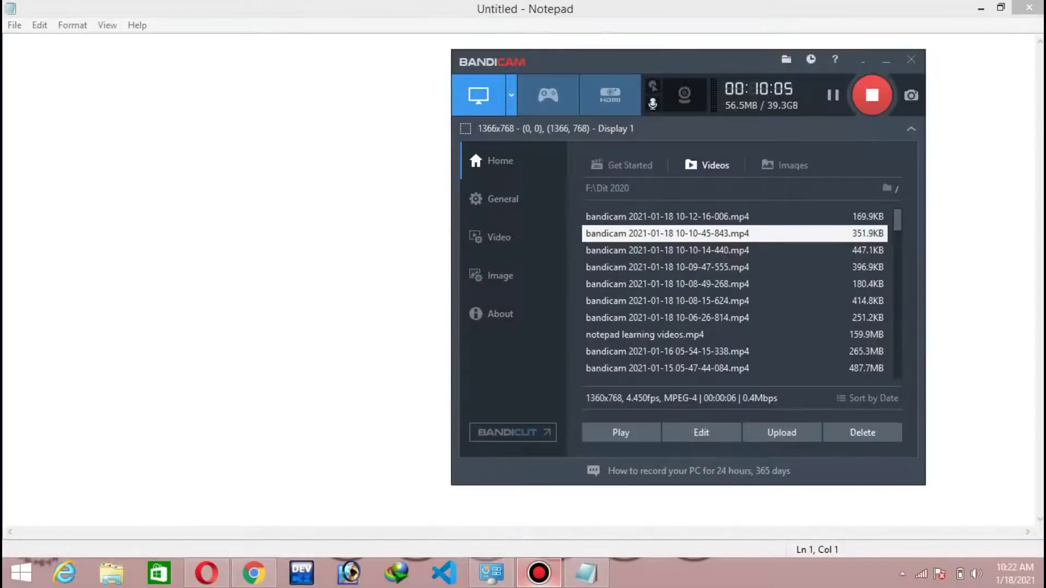
{"action": "left_click", "coordinate": [539, 573]}
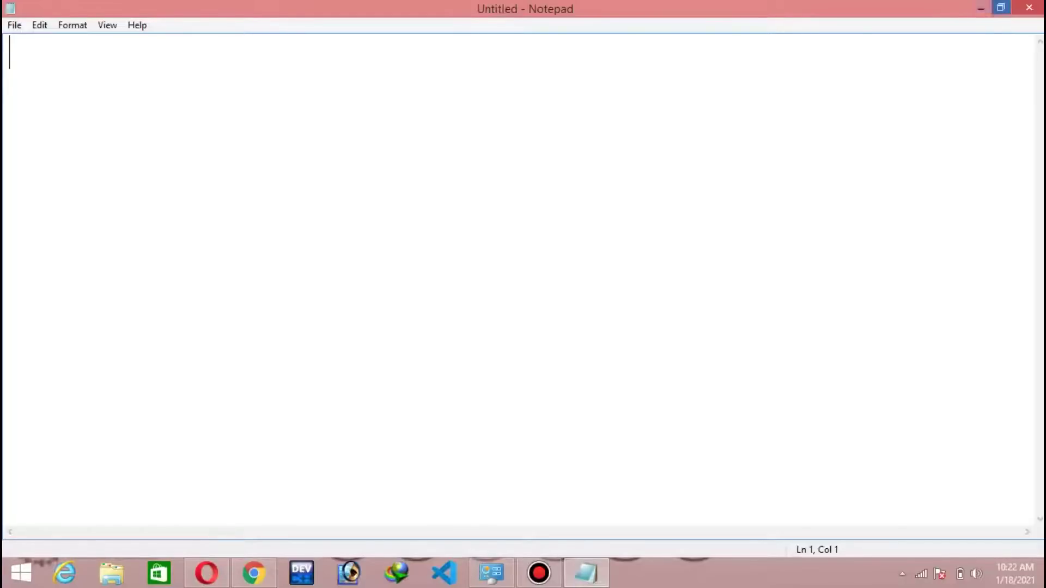
Step: Minimize the untitled Notepad window, open and close the my notepad desktop file, and restore the untitled window
{"action": "left_click", "coordinate": [981, 8]}
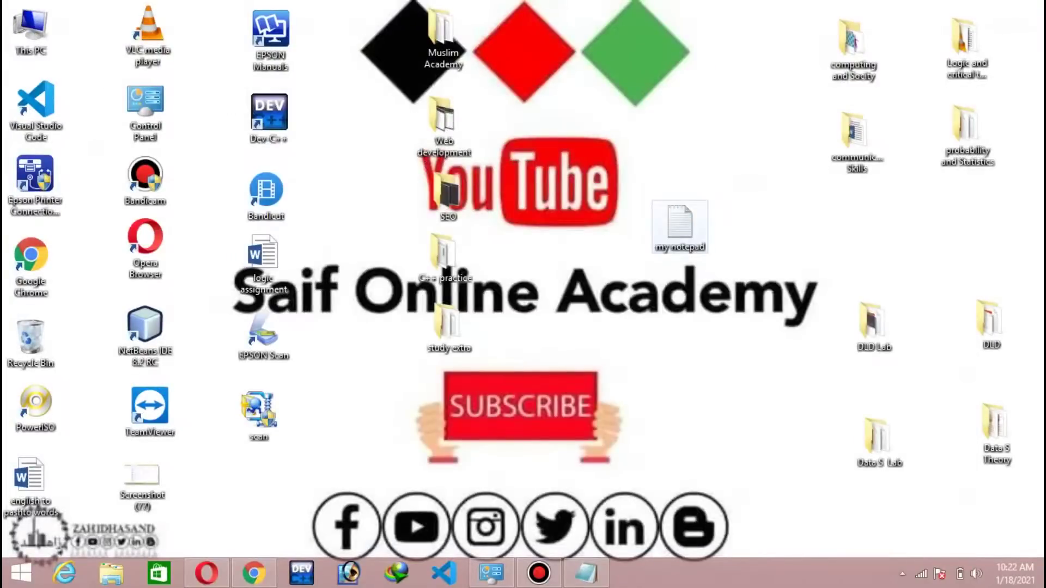
{"action": "double_click", "coordinate": [680, 227]}
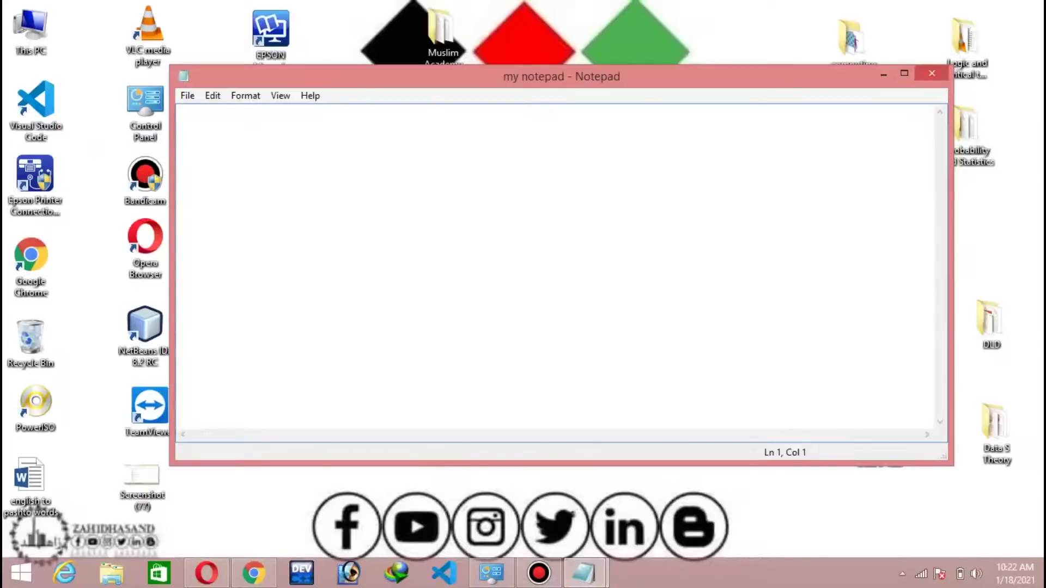
{"action": "left_click", "coordinate": [931, 73]}
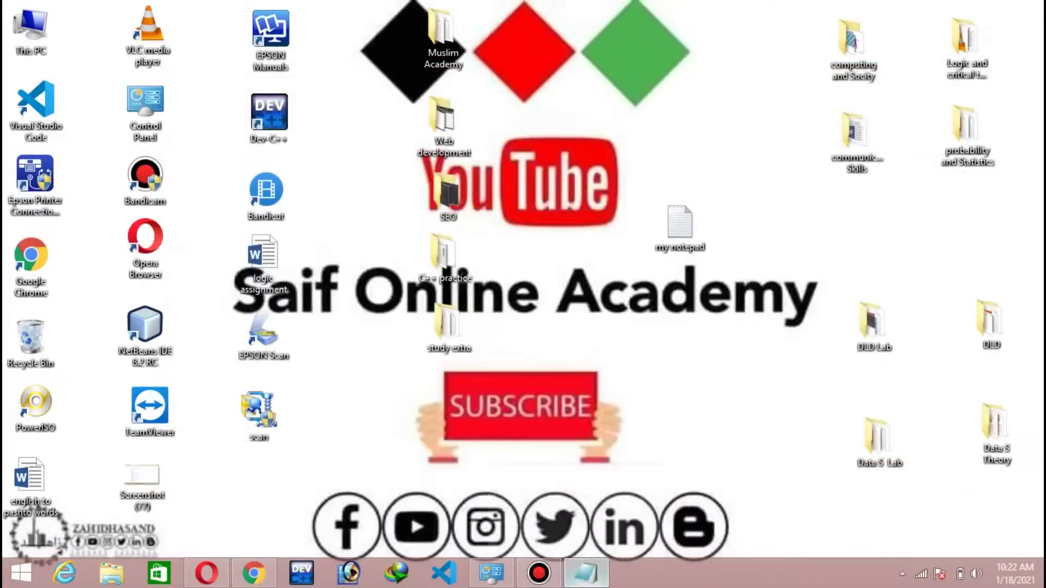
{"action": "left_click", "coordinate": [586, 573]}
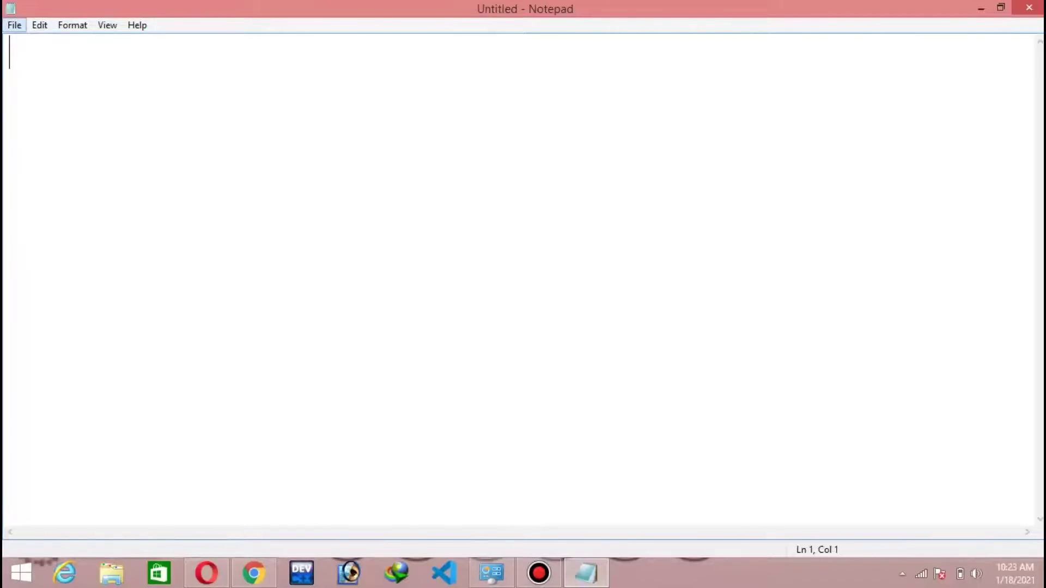
Step: Start a new file and write "Saif online academy" in it
{"action": "key", "text": "alt+f"}
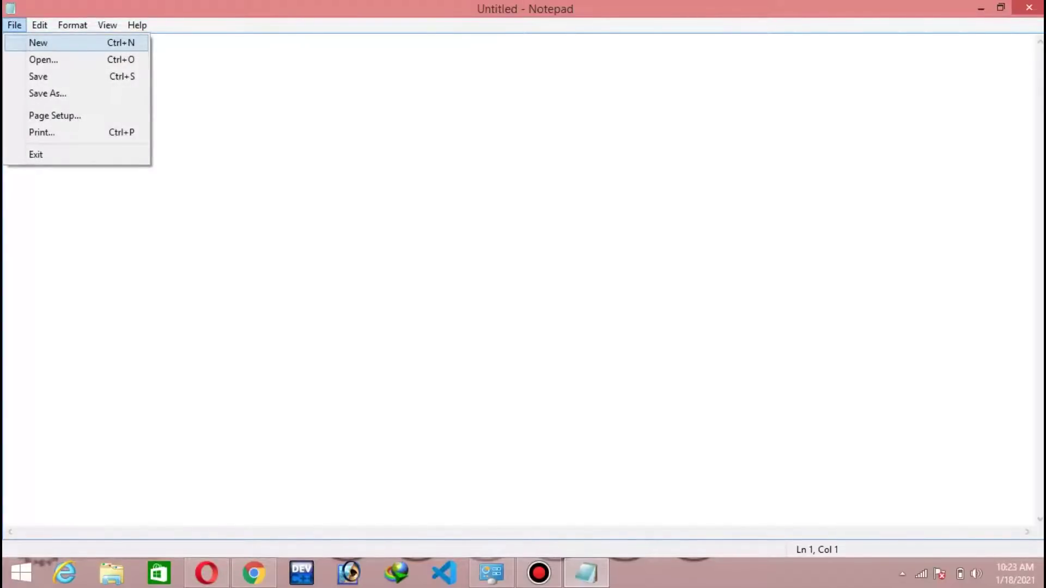
{"action": "key", "text": "Return"}
{"action": "type", "text": "S"}
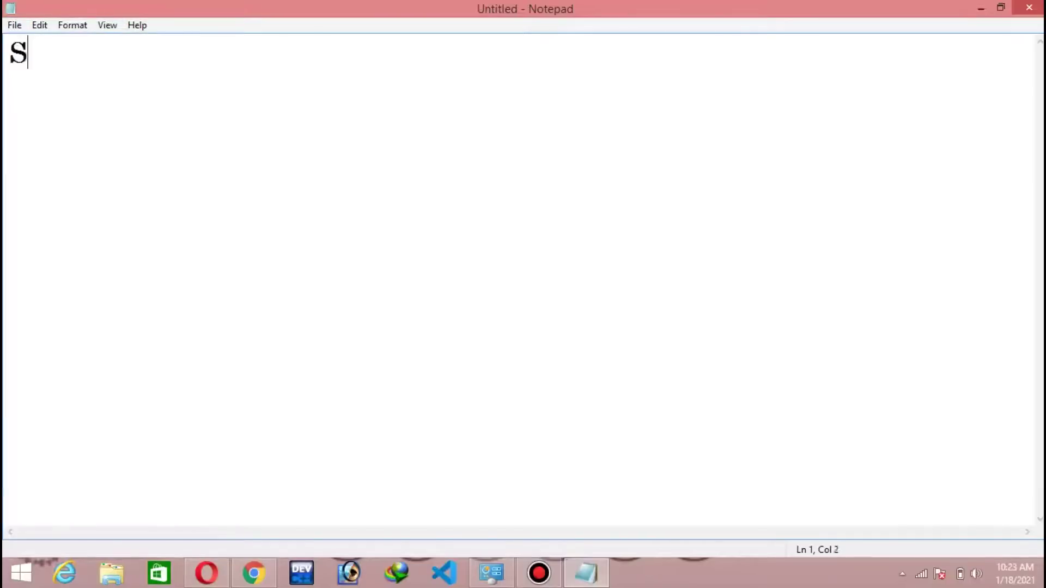
{"action": "type", "text": "aif onj"}
{"action": "key", "text": "BackSpace"}
{"action": "type", "text": ";omj"}
{"action": "key", "text": "BackSpace"}
{"action": "key", "text": "BackSpace"}
{"action": "key", "text": "BackSpace"}
{"action": "key", "text": "BackSpace"}
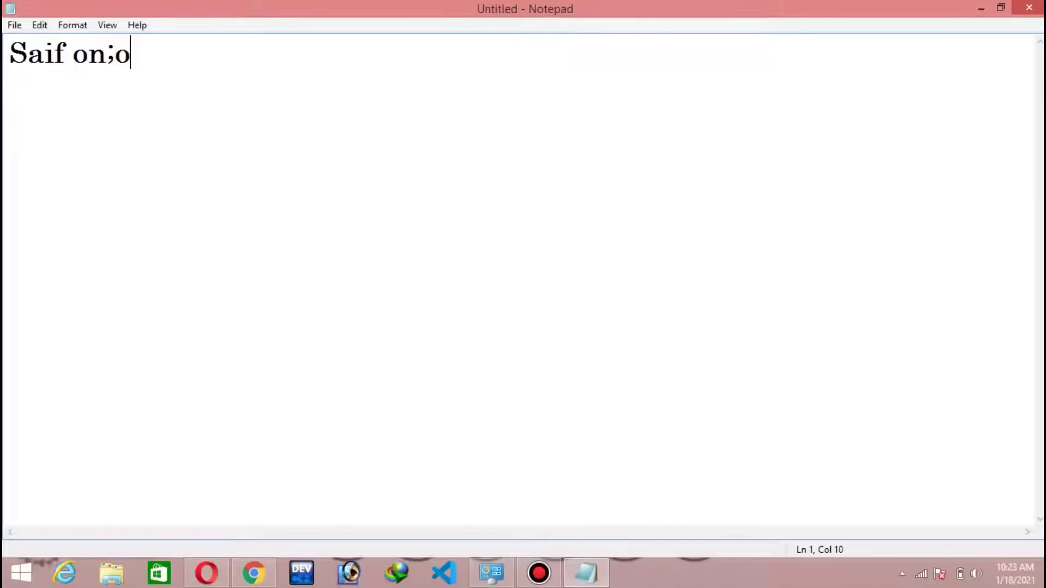
{"action": "type", "text": "line "}
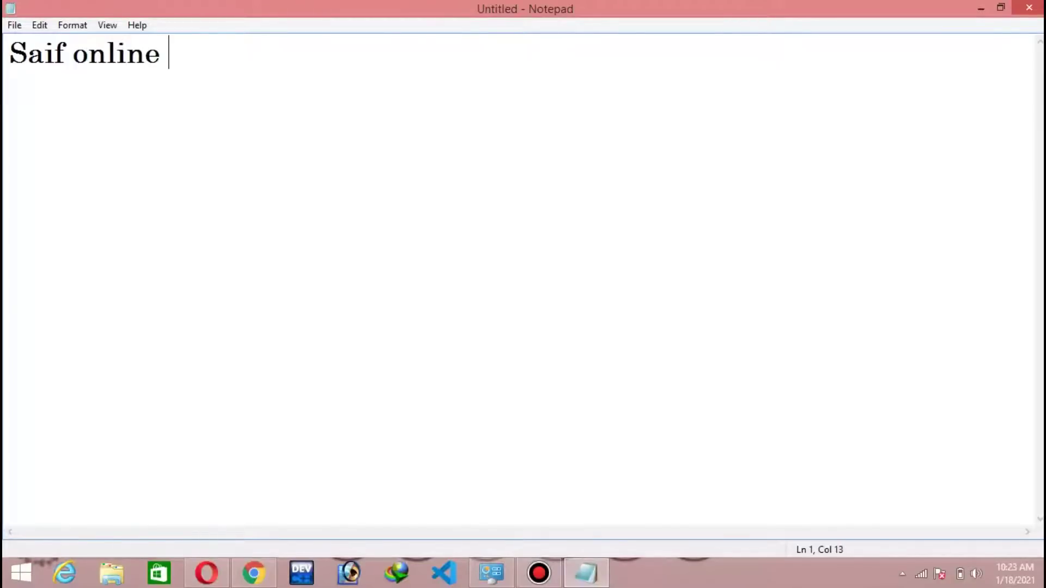
{"action": "type", "text": "acade"}
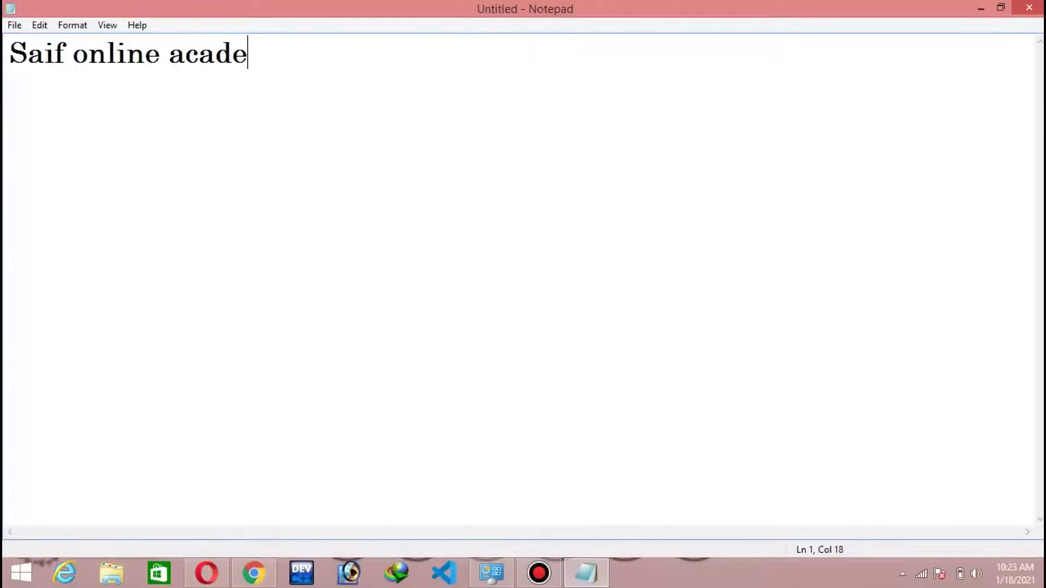
{"action": "type", "text": "my"}
Step: Repeat the "Saif online academy" text several times along the line and turn on Word Wrap
{"action": "key", "text": "ctrl+a"}
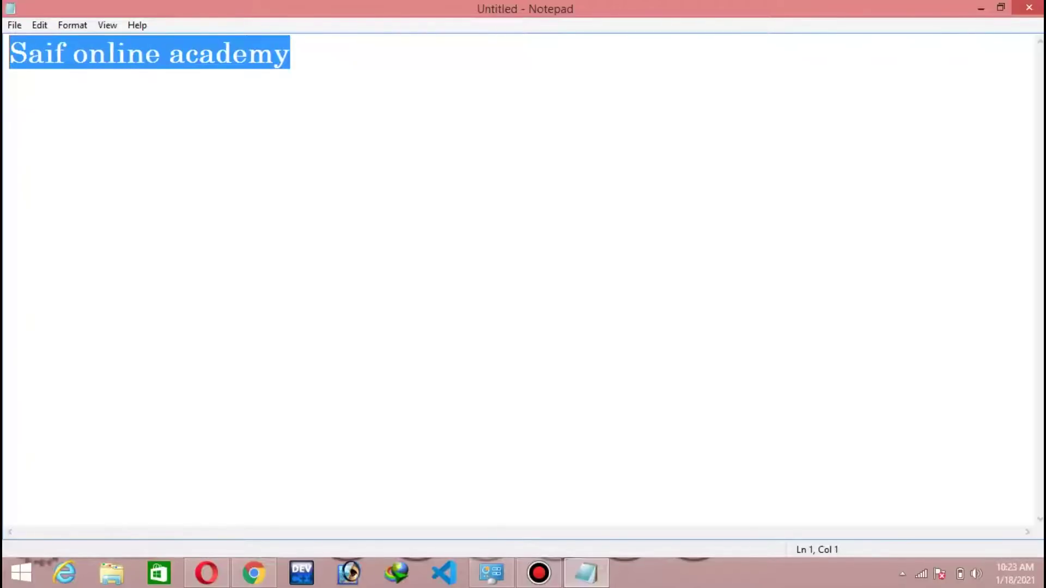
{"action": "key", "text": "ctrl+v"}
{"action": "key", "text": "ctrl+v"}
{"action": "key", "text": "ctrl+v"}
{"action": "key", "text": "ctrl+v"}
{"action": "key", "text": "ctrl+v"}
{"action": "key", "text": "ctrl+v"}
{"action": "key", "text": "ctrl+v"}
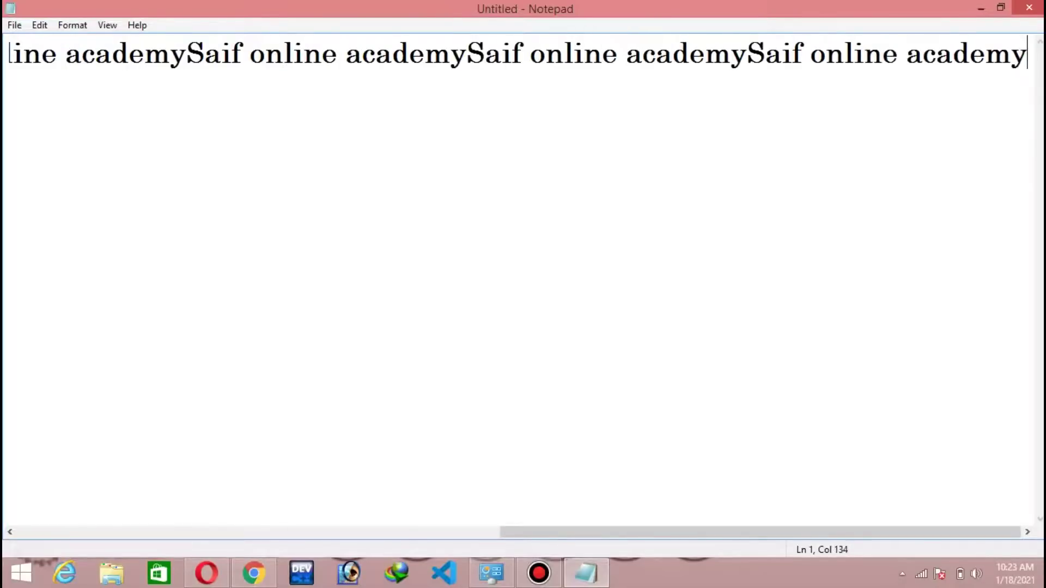
{"action": "key", "text": "alt+o"}
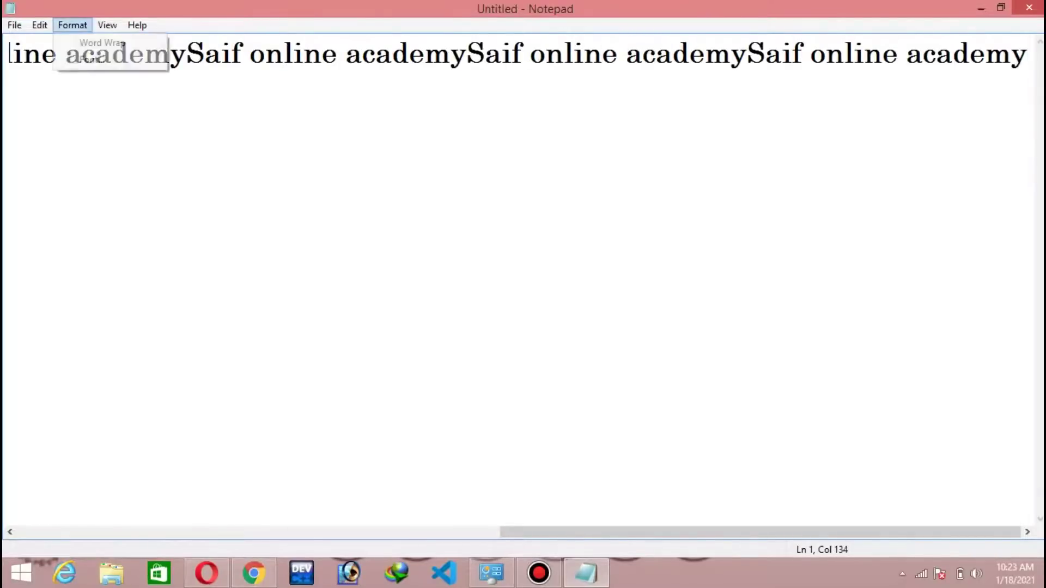
{"action": "key", "text": "Return"}
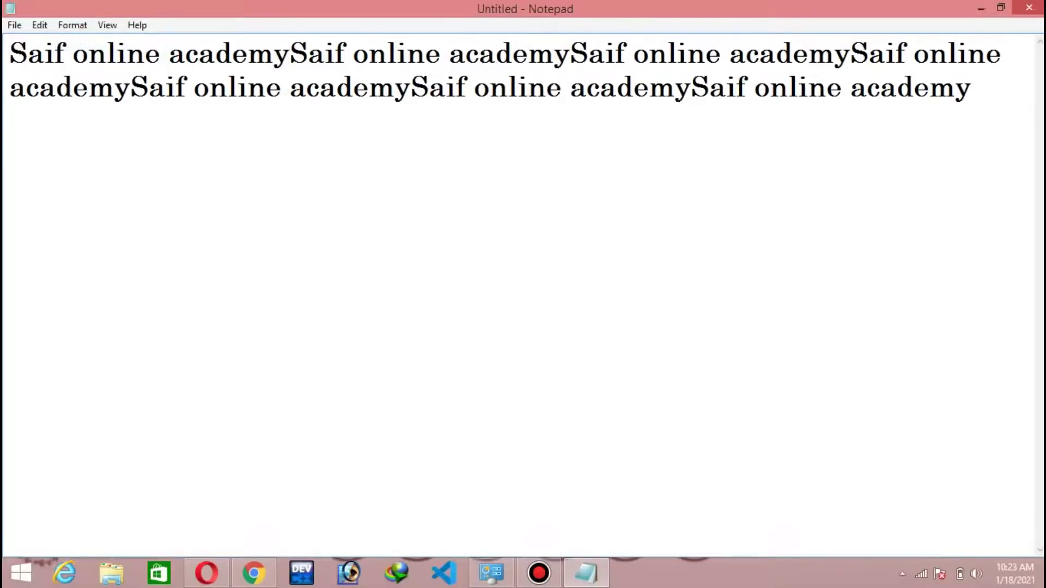
Step: Copy all of the wrapped text and paste it repeatedly to fill most of the page
{"action": "key", "text": "ctrl+a"}
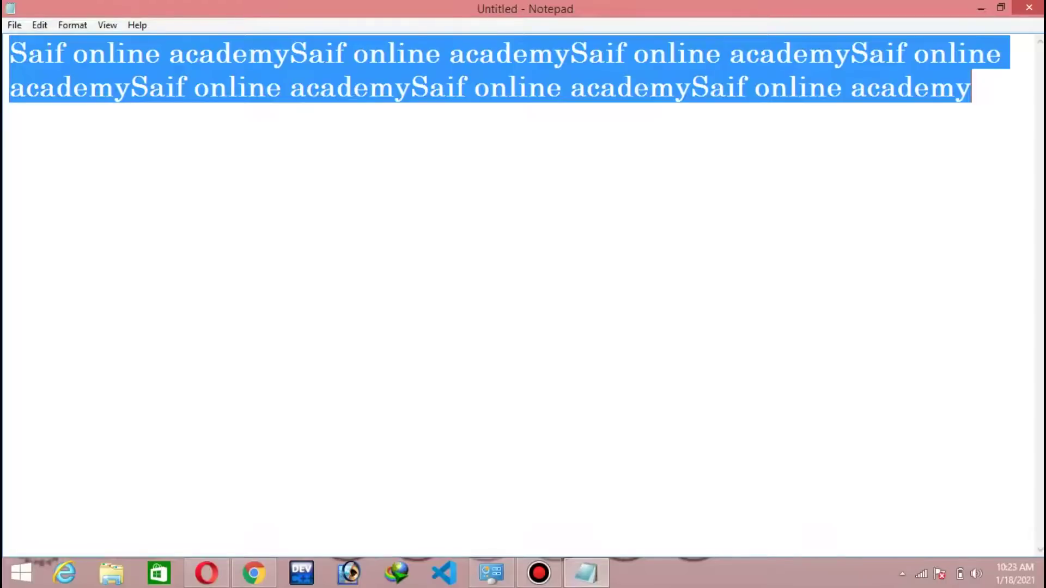
{"action": "key", "text": "ctrl+c"}
{"action": "key", "text": "ctrl+v"}
{"action": "key", "text": "ctrl+v"}
{"action": "key", "text": "ctrl+v"}
{"action": "key", "text": "ctrl+v"}
{"action": "key", "text": "ctrl+v"}
{"action": "key", "text": "ctrl+v"}
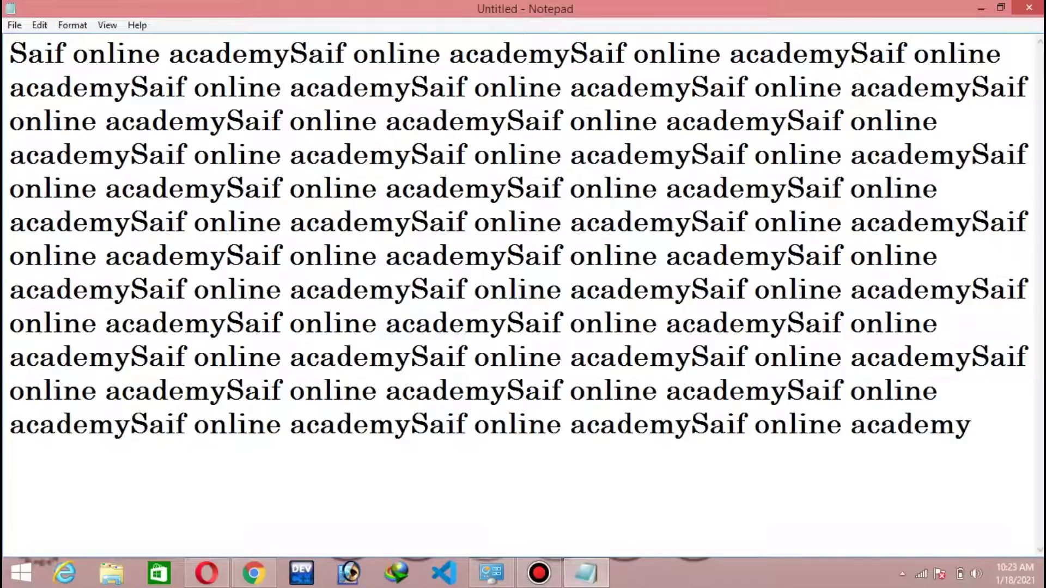
Step: Start a new file and discard the repeated text without saving it
{"action": "key", "text": "alt"}
{"action": "key", "text": "f"}
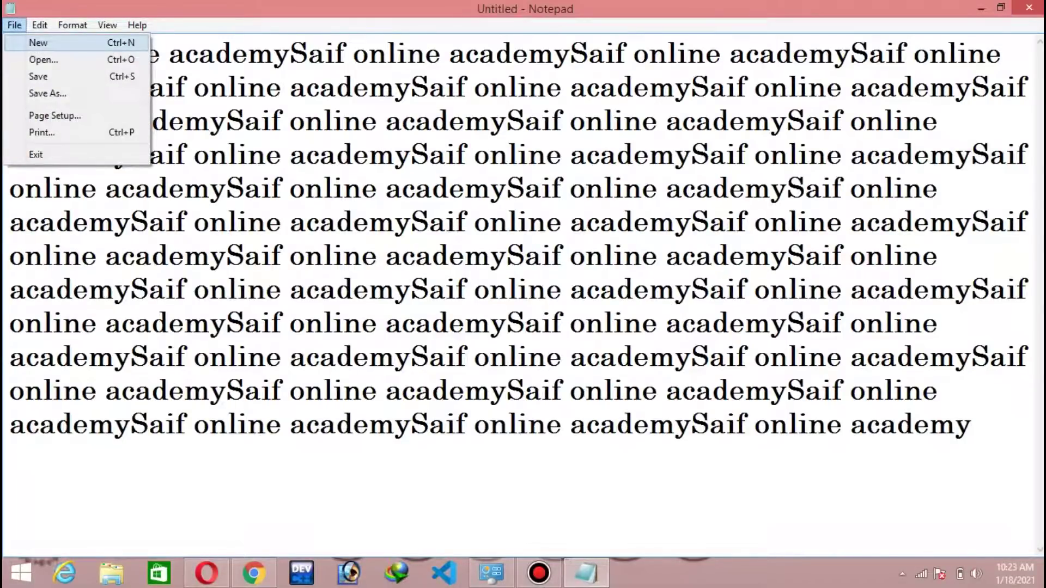
{"action": "key", "text": "Return"}
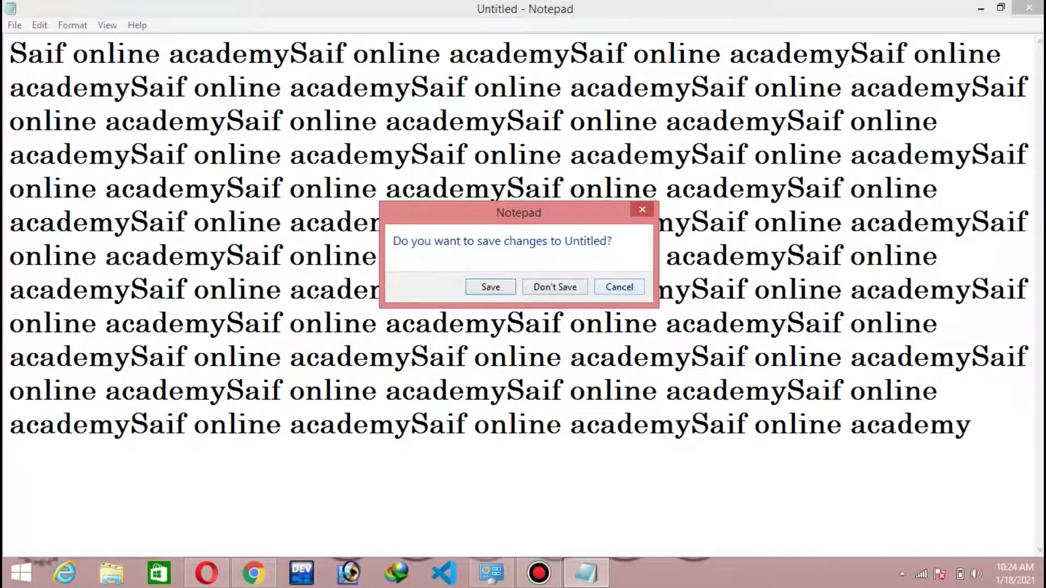
{"action": "key", "text": "Right"}
{"action": "key", "text": "Return"}
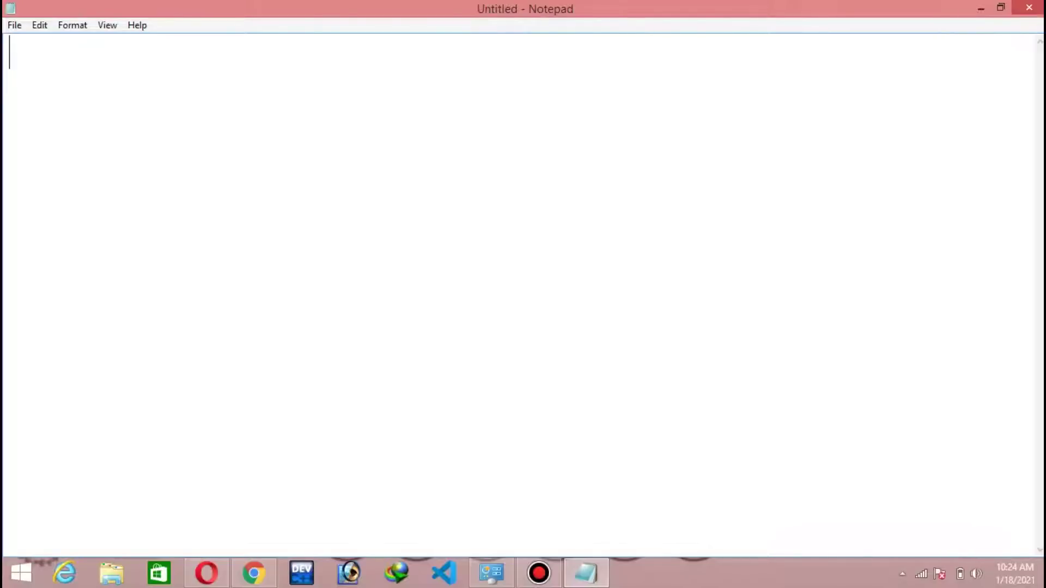
{"action": "key", "text": "alt"}
{"action": "key", "text": "f"}
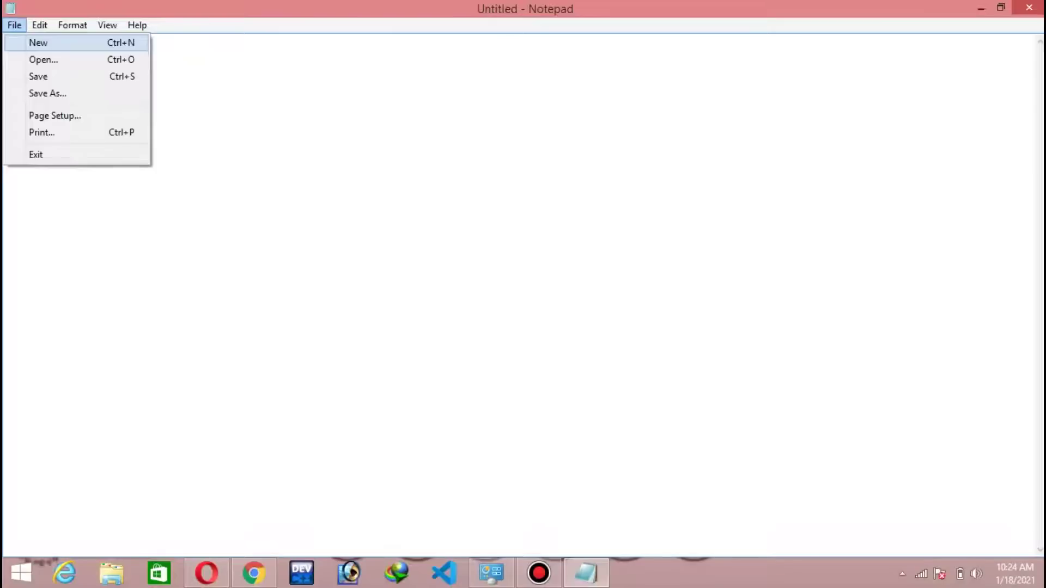
{"action": "key", "text": "Right"}
{"action": "key", "text": "Right"}
{"action": "key", "text": "Escape"}
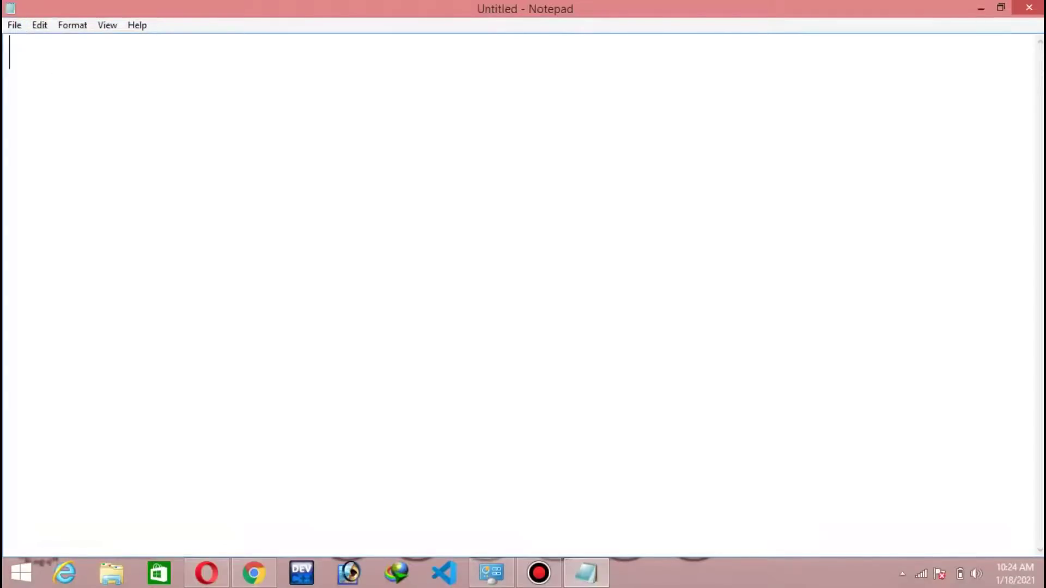
{"action": "key", "text": "alt"}
{"action": "key", "text": "alt"}
{"action": "key", "text": "alt"}
Step: Start a new file and write the shortcut note "ctrl + n = new file open"
{"action": "left_click", "coordinate": [14, 25]}
{"action": "left_click", "coordinate": [37, 42]}
{"action": "type", "text": "ctrl "}
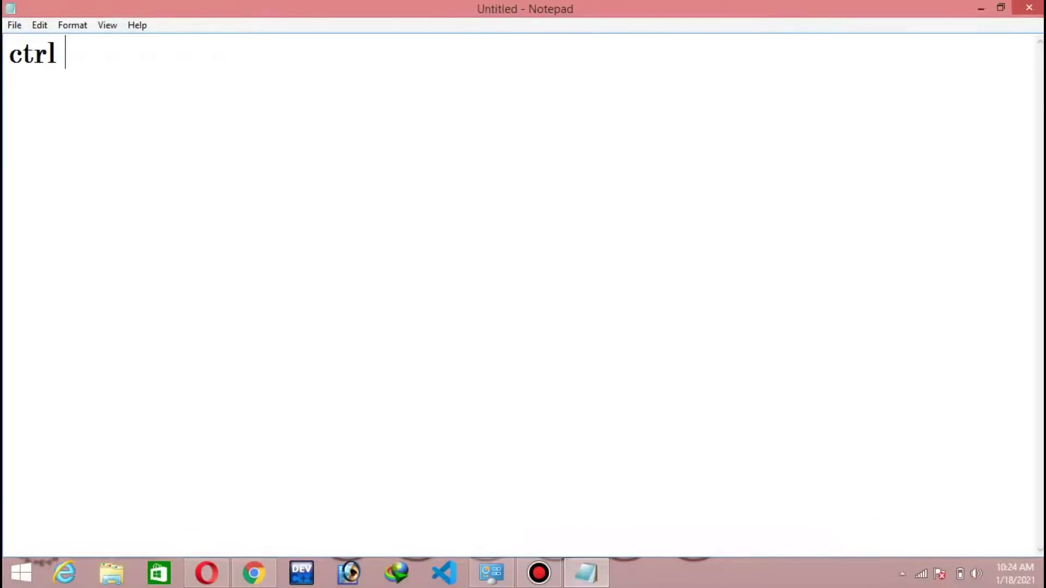
{"action": "type", "text": "+ n = ne"}
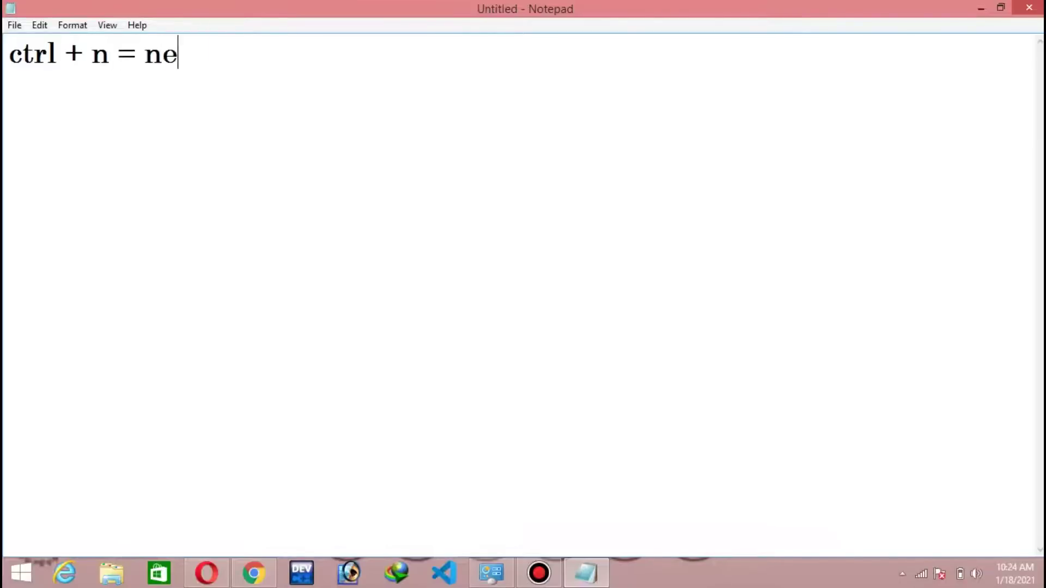
{"action": "type", "text": "w file ope"}
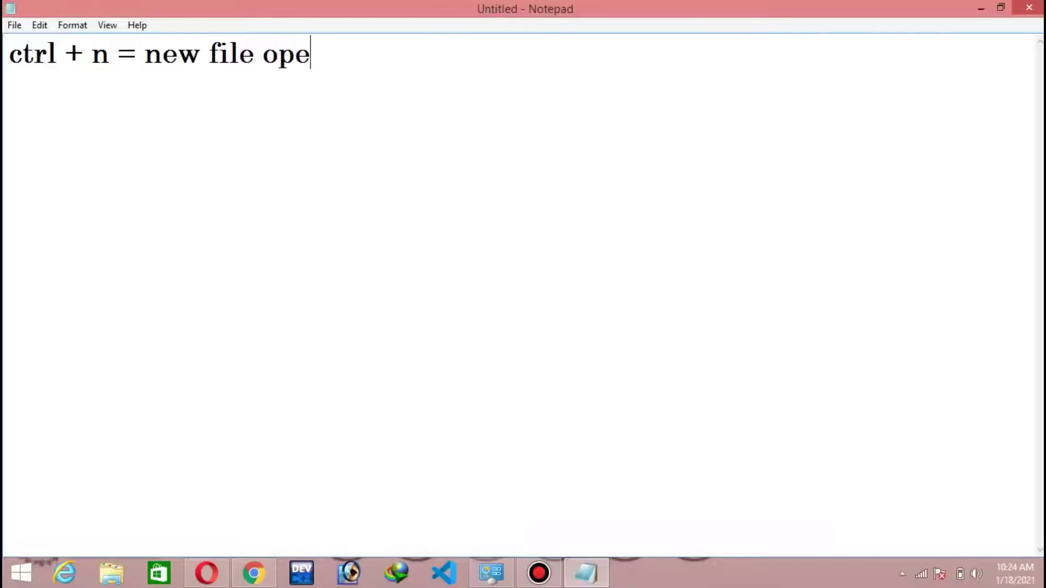
{"action": "type", "text": "n"}
Step: Create another new file with the noted shortcut, discarding the unsaved note
{"action": "key", "text": "ctrl+n"}
{"action": "key", "text": "Tab"}
{"action": "key", "text": "Return"}
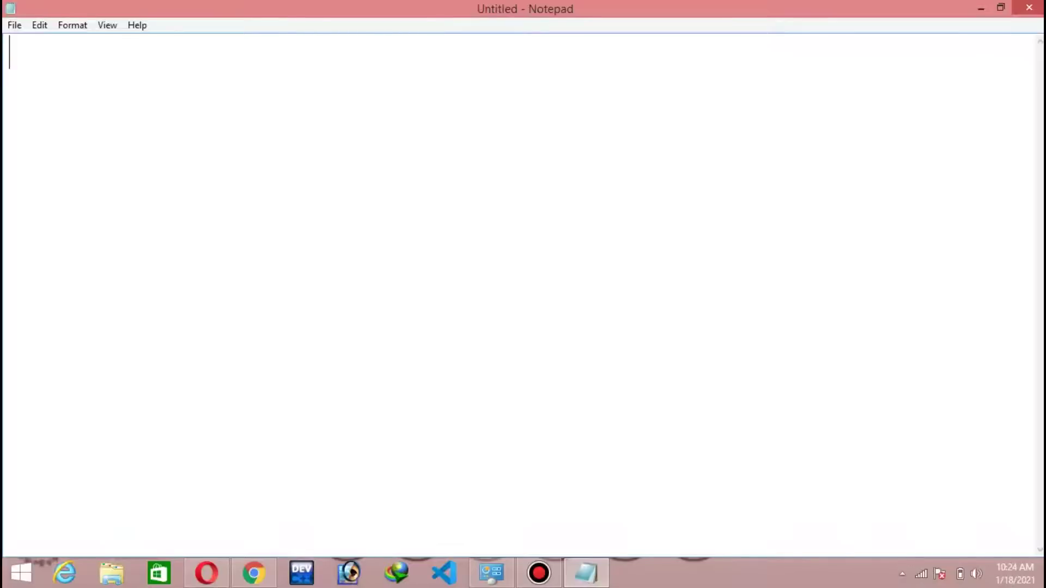
Step: Write "ctrl + n = new file open" again in the empty file, add a new line and display the file commands
{"action": "type", "text": "ctr"}
{"action": "key", "text": "BackSpace"}
{"action": "type", "text": "r;"}
{"action": "key", "text": "BackSpace"}
{"action": "type", "text": "l"}
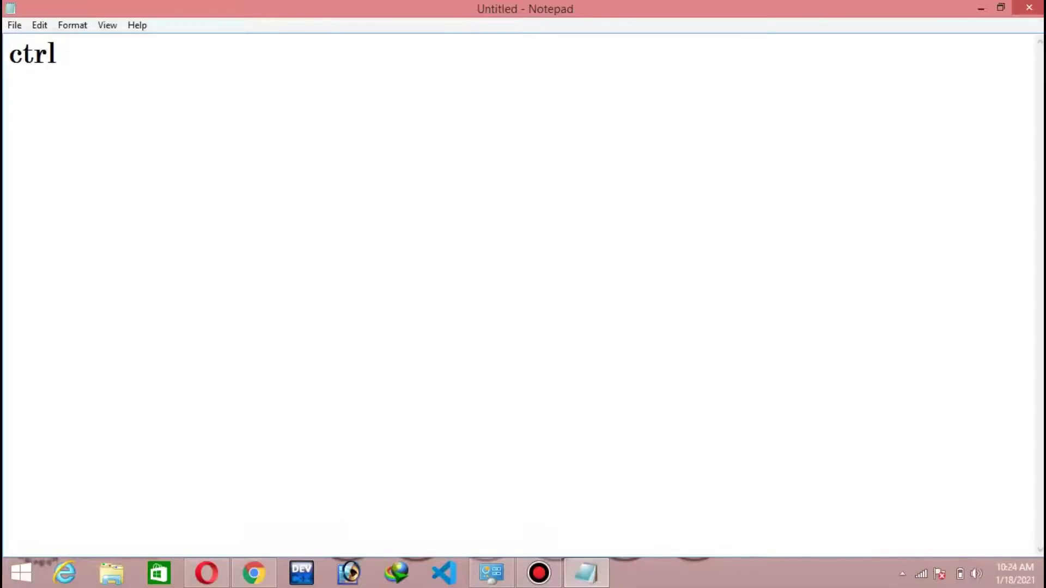
{"action": "type", "text": " + n = new f"}
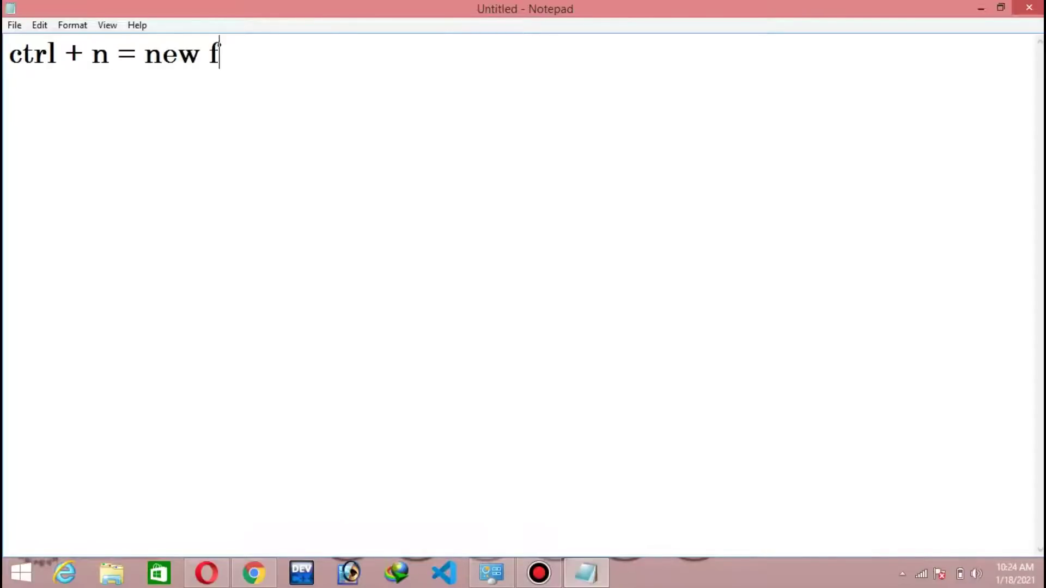
{"action": "type", "text": "ile open"}
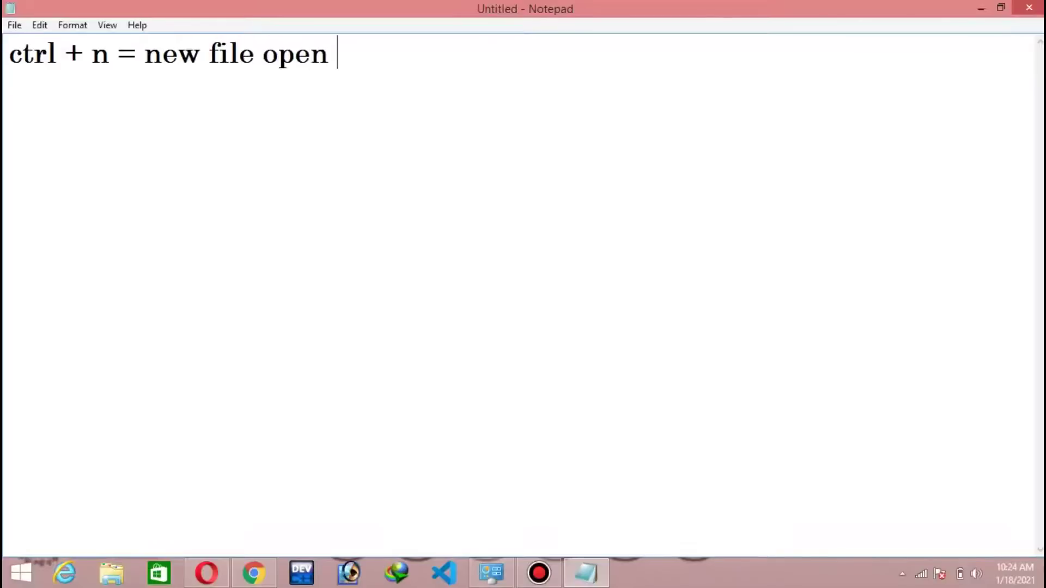
{"action": "key", "text": "Return"}
{"action": "left_click", "coordinate": [14, 25]}
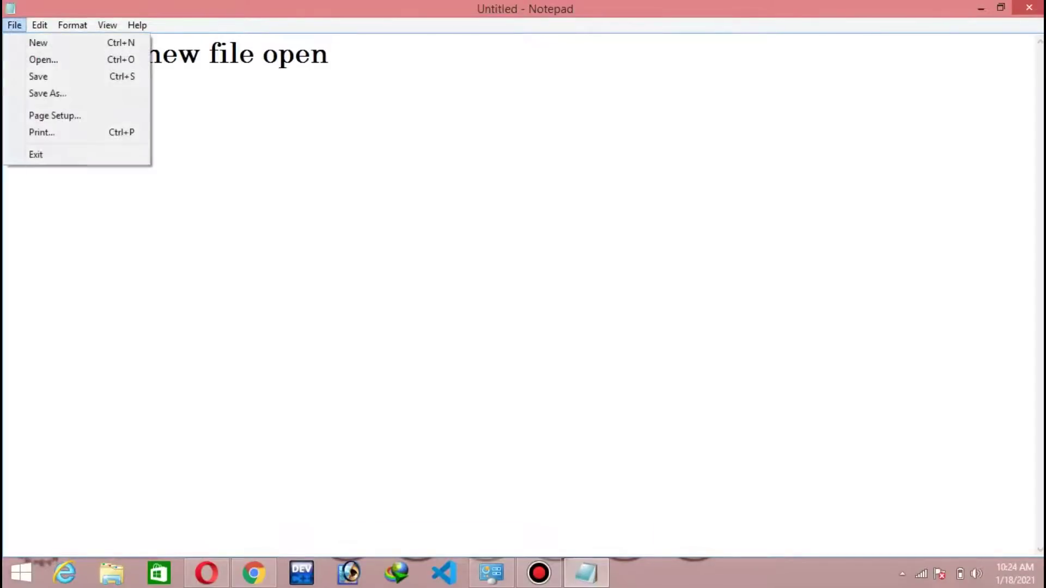
{"action": "key", "text": "Right"}
{"action": "key", "text": "Left"}
{"action": "key", "text": "Down"}
{"action": "key", "text": "Down"}
{"action": "key", "text": "Escape"}
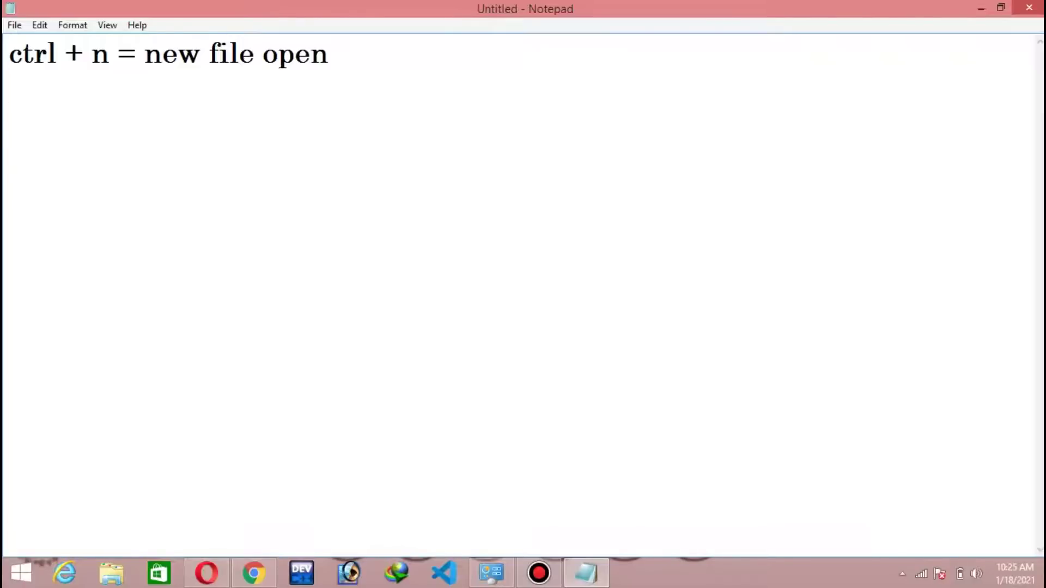
{"action": "left_click", "coordinate": [15, 25]}
{"action": "key", "text": "Down"}
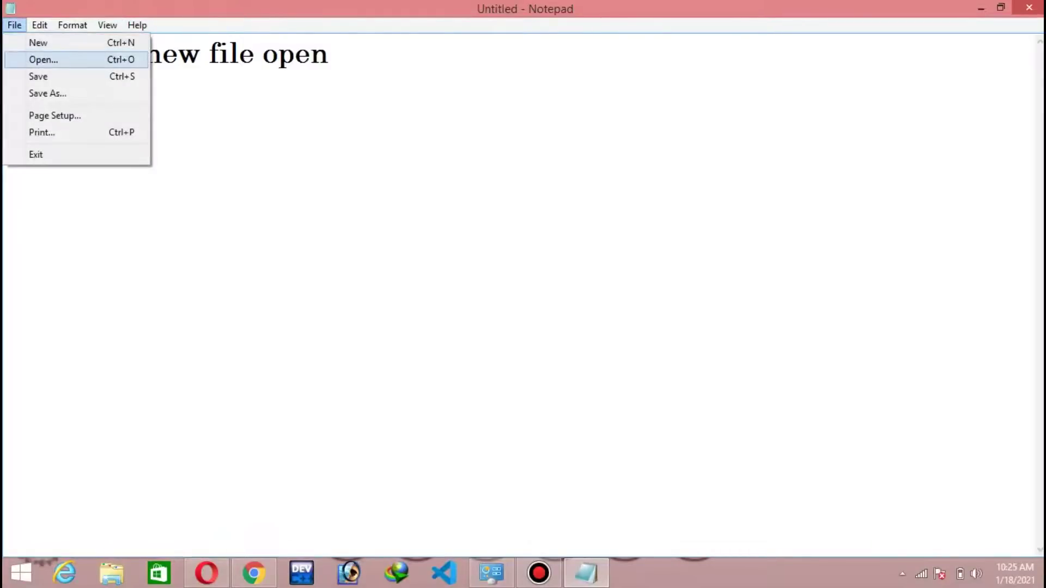
{"action": "key", "text": "Return"}
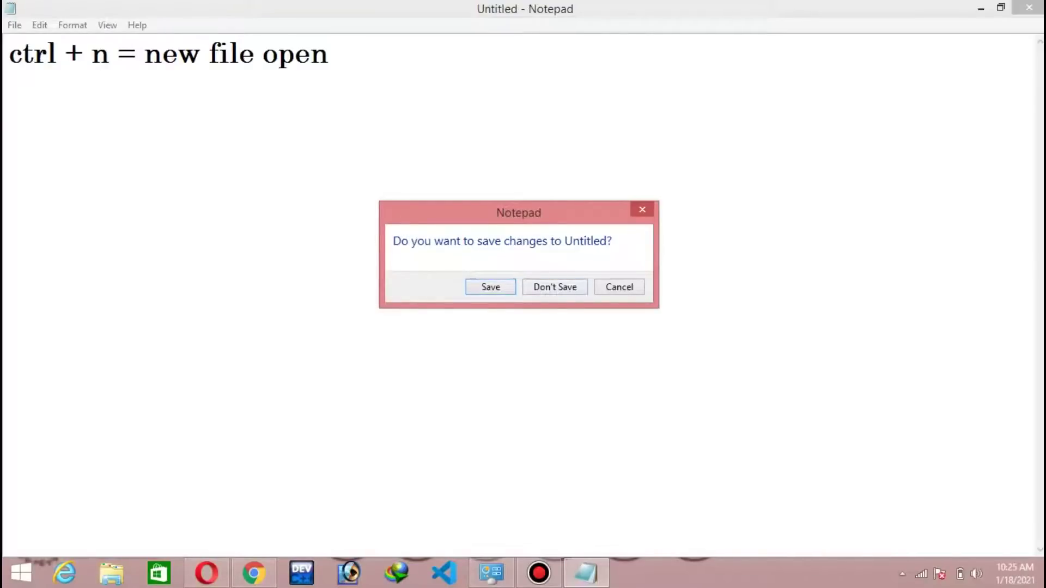
{"action": "key", "text": "Escape"}
Step: Copy the whole shortcut note and start opening an existing file, discarding the unsaved text
{"action": "key", "text": "ctrl+a"}
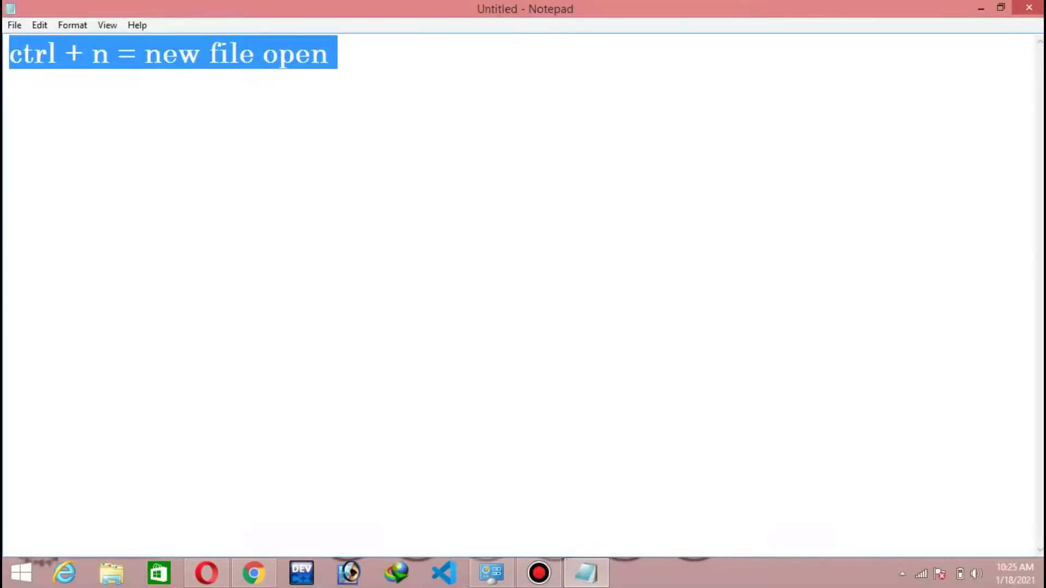
{"action": "key", "text": "Right"}
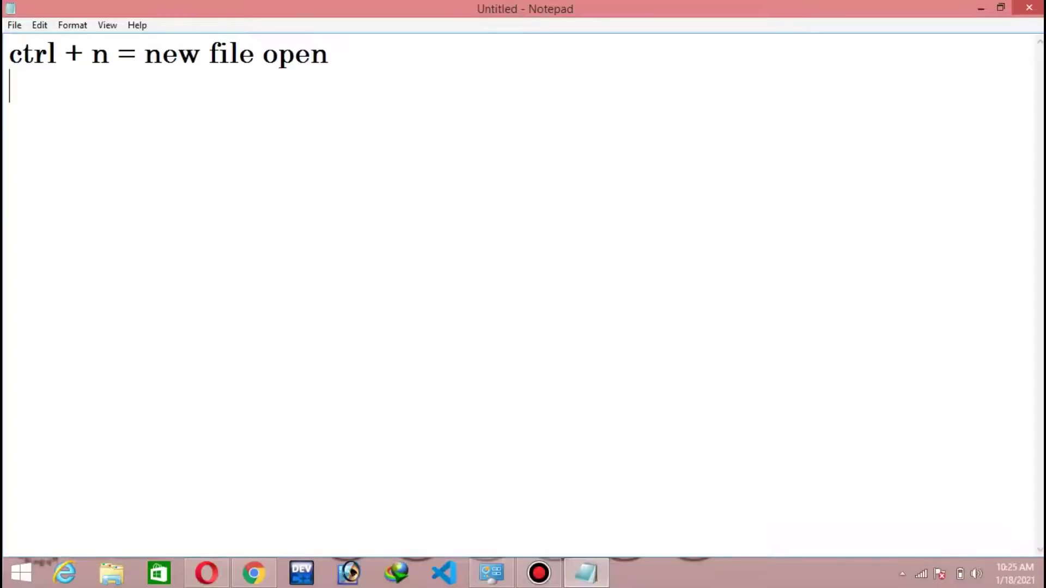
{"action": "key", "text": "ctrl+n"}
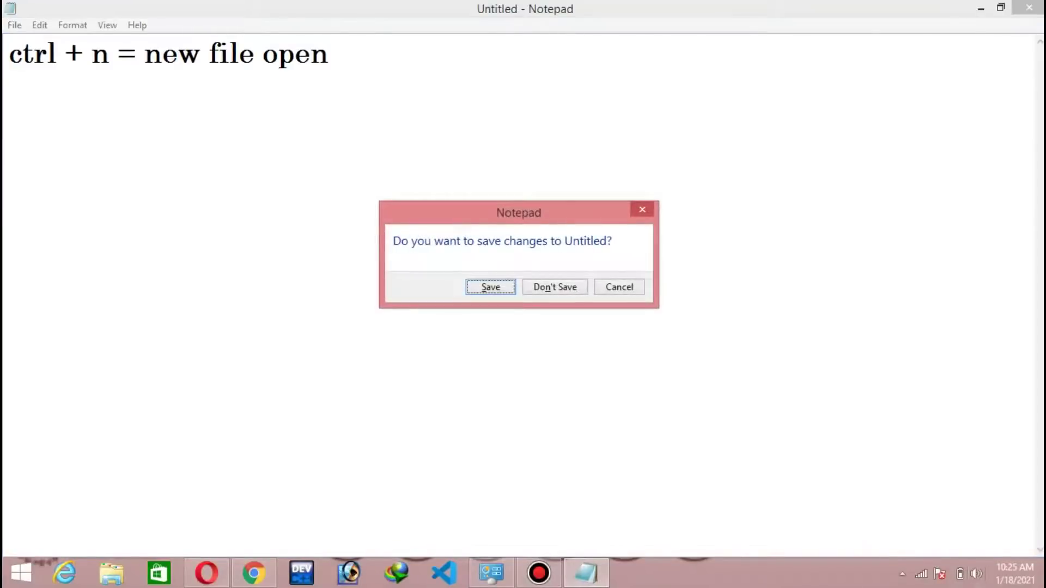
{"action": "key", "text": "Tab"}
{"action": "key", "text": "Return"}
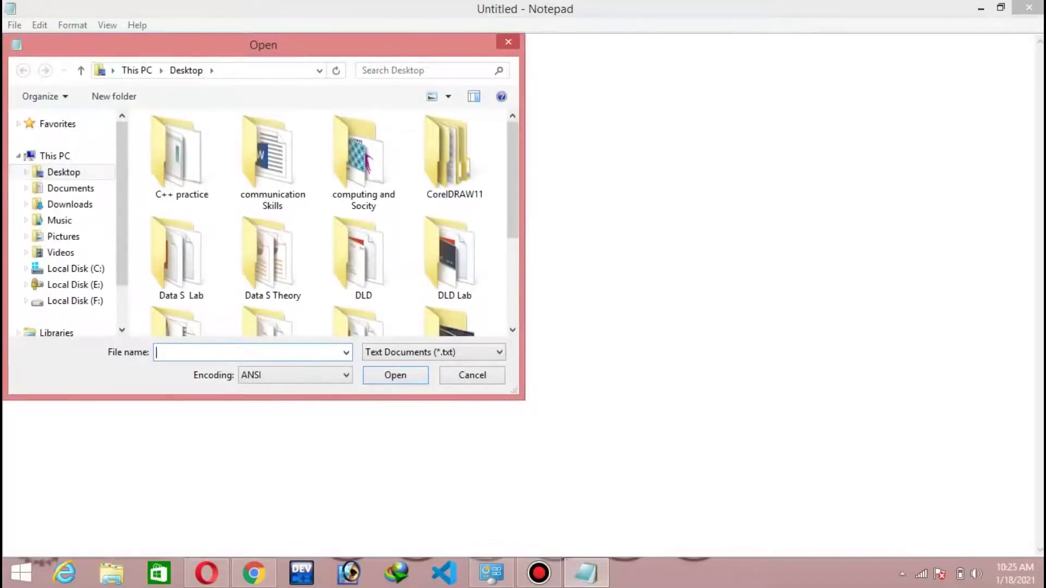
Step: Open the text file "my notepad" from the Desktop folder
{"action": "left_click", "coordinate": [63, 172]}
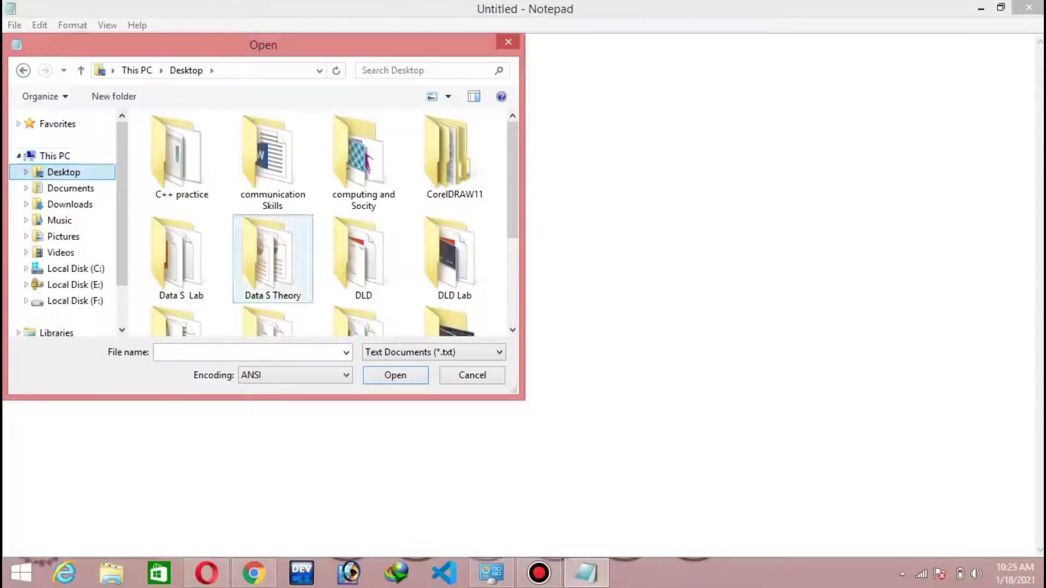
{"action": "left_click_drag", "start_coordinate": [513, 169], "coordinate": [513, 194]}
{"action": "scroll", "coordinate": [512, 207], "scroll_direction": "down", "scroll_amount": 3}
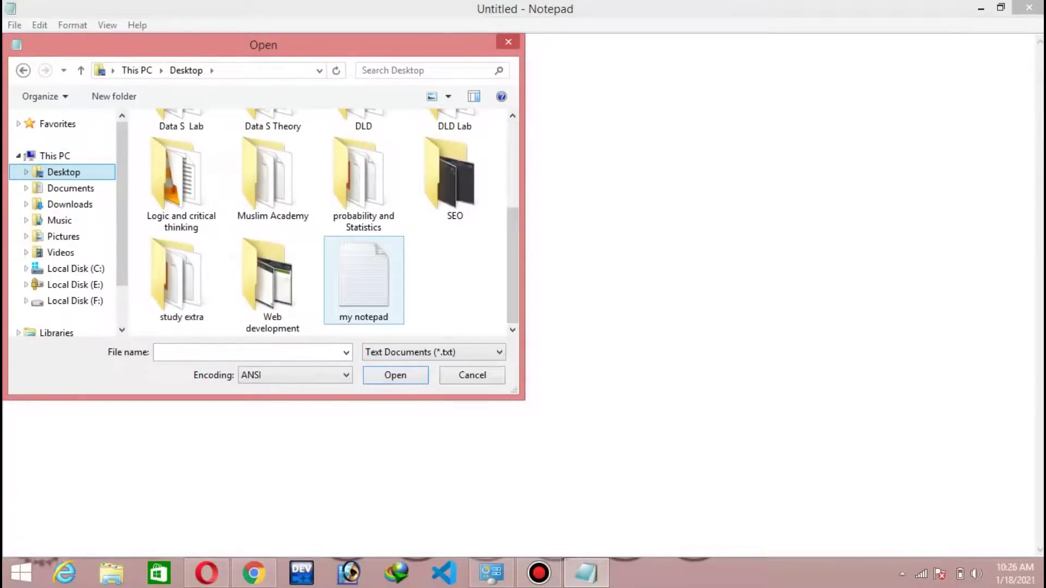
{"action": "left_click", "coordinate": [365, 268]}
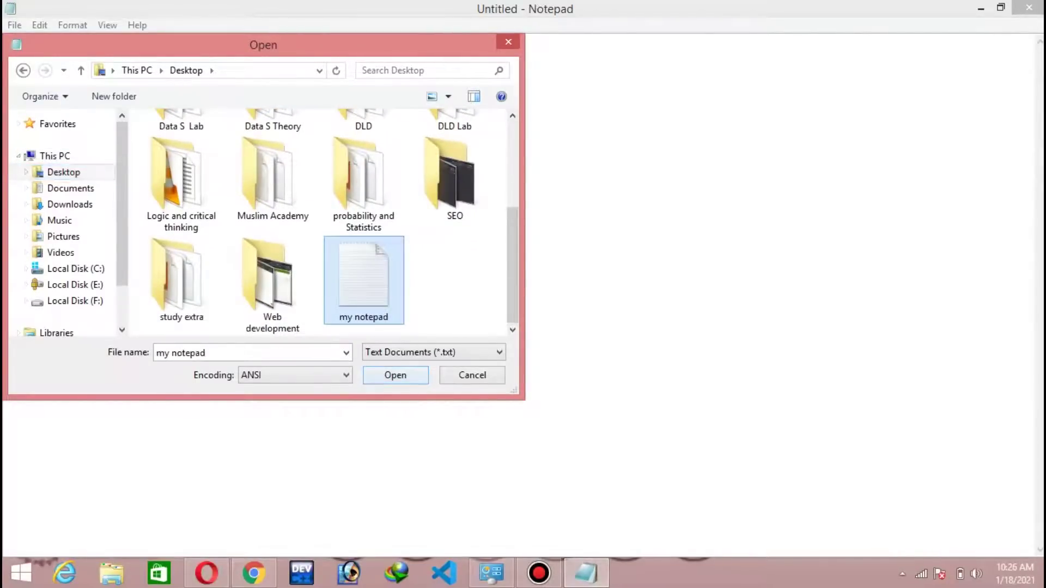
{"action": "left_click", "coordinate": [395, 375]}
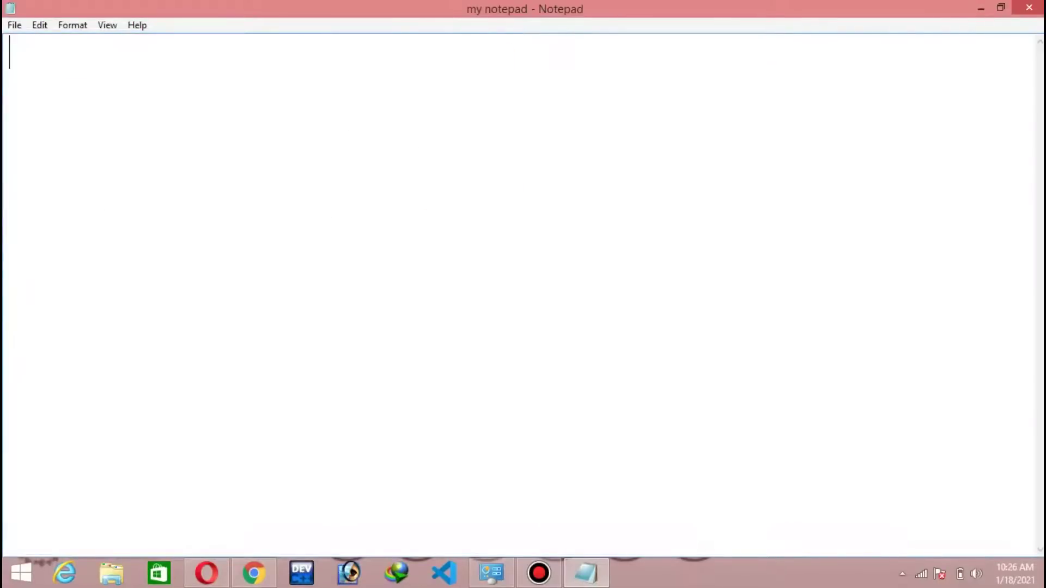
Step: Put the note "ctrl + n = new file open" into the empty file and start a second line
{"action": "left_click", "coordinate": [15, 25]}
{"action": "mouse_move", "coordinate": [39, 25]}
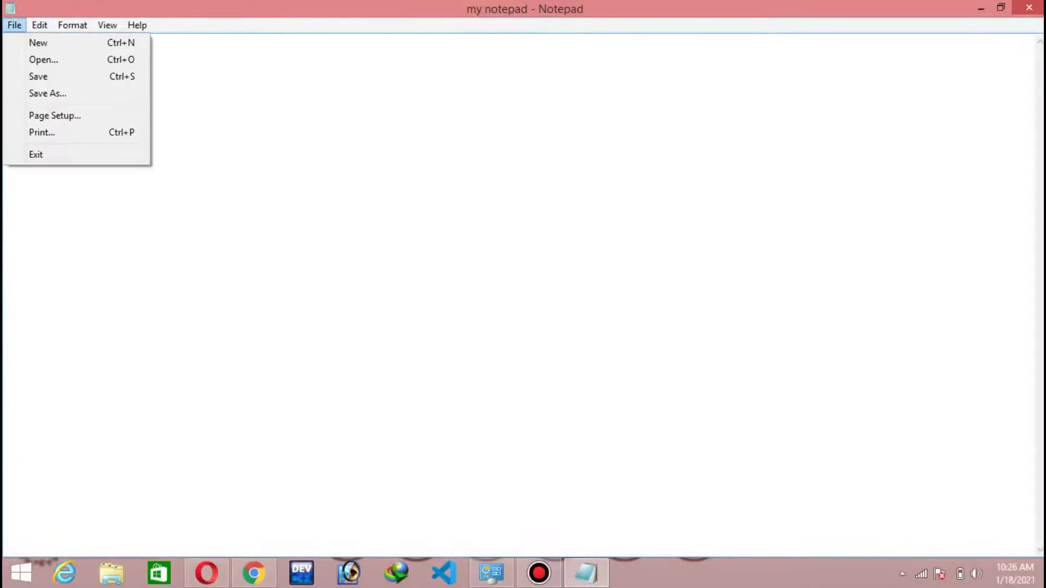
{"action": "left_click", "coordinate": [229, 120]}
{"action": "type", "text": "ctrl + n = new file open"}
{"action": "key", "text": "Return"}
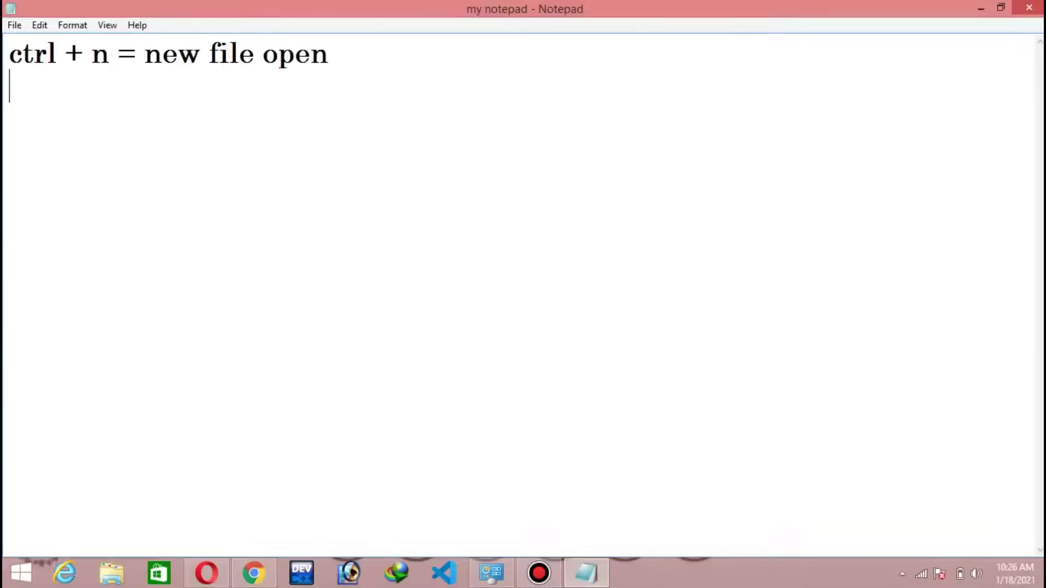
Step: Write "ctrl + o = file open" on the second line
{"action": "type", "text": "ctrl + o = new"}
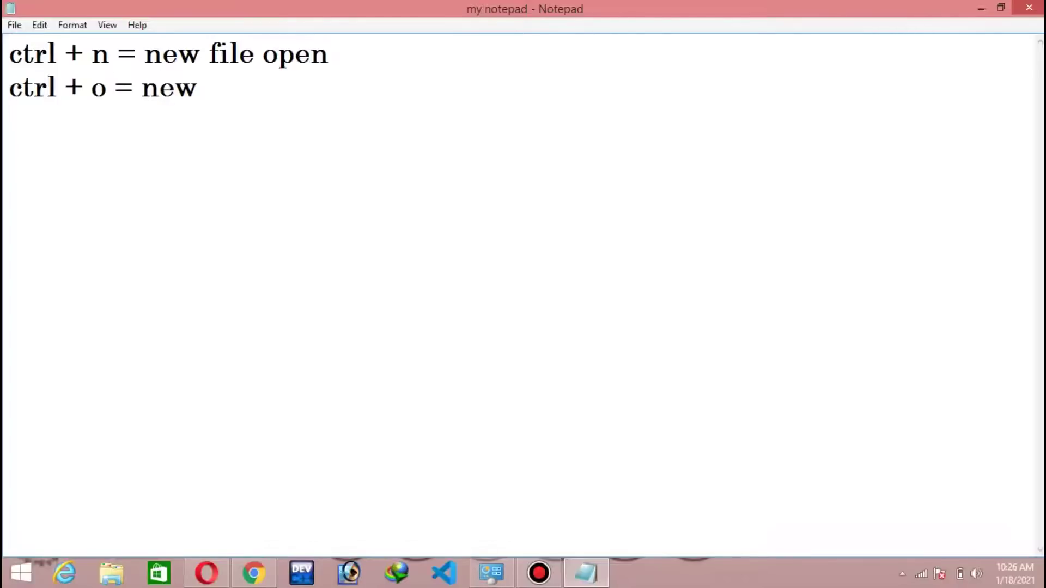
{"action": "key", "text": "BackSpace"}
{"action": "key", "text": "BackSpace"}
{"action": "key", "text": "BackSpace"}
{"action": "key", "text": "BackSpace"}
{"action": "type", "text": "sa"}
{"action": "key", "text": "BackSpace"}
{"action": "key", "text": "BackSpace"}
{"action": "type", "text": "f"}
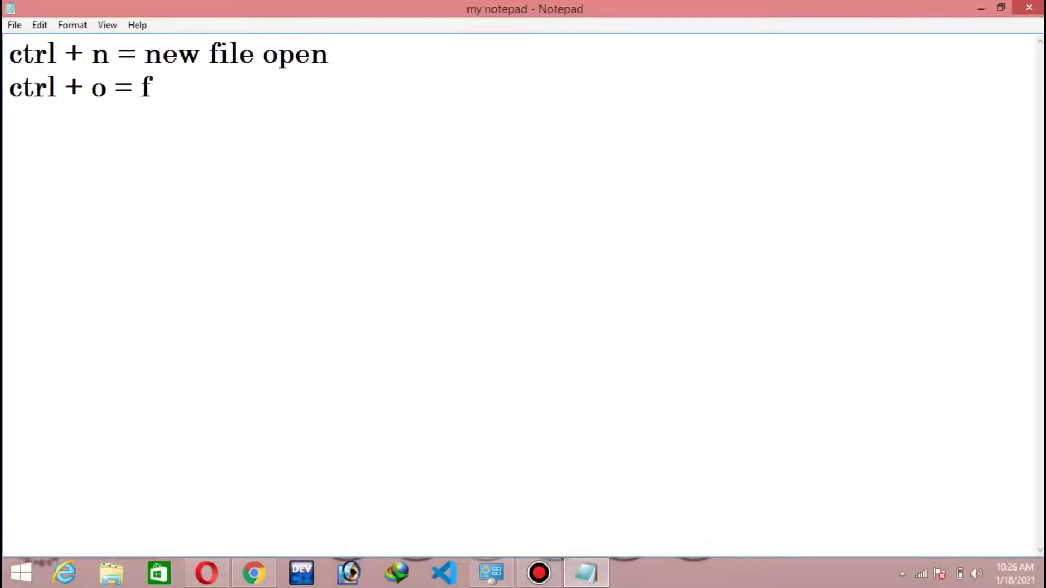
{"action": "type", "text": "ile opr"}
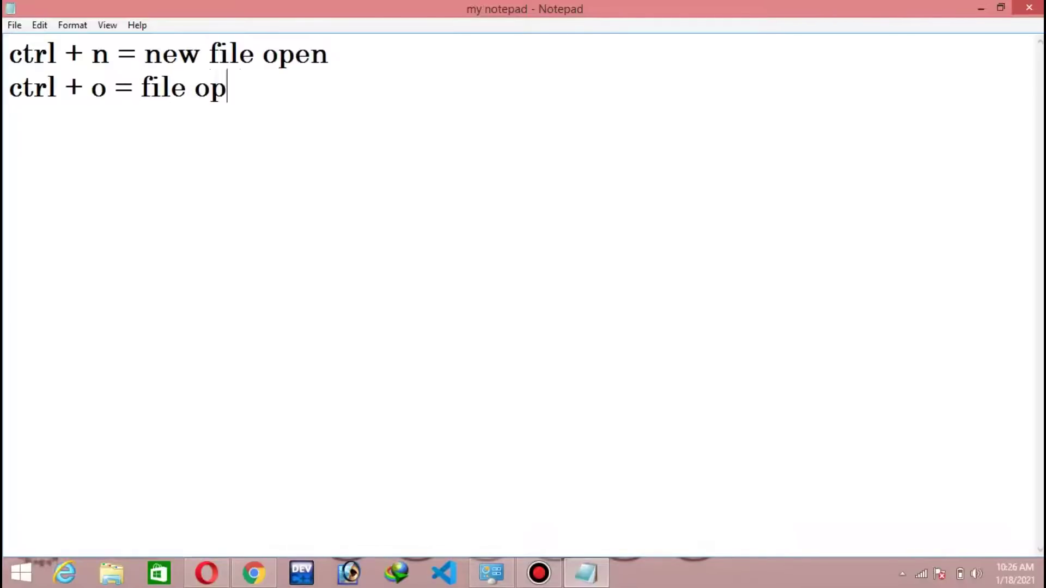
{"action": "key", "text": "BackSpace"}
{"action": "type", "text": "en"}
{"action": "key", "text": "Return"}
{"action": "key", "text": "alt"}
{"action": "key", "text": "f"}
{"action": "key", "text": "Down"}
{"action": "key", "text": "Down"}
{"action": "key", "text": "Return"}
{"action": "key", "text": "BackSpace"}
{"action": "key", "text": "alt"}
{"action": "key", "text": "Down"}
{"action": "key", "text": "Down"}
{"action": "key", "text": "Down"}
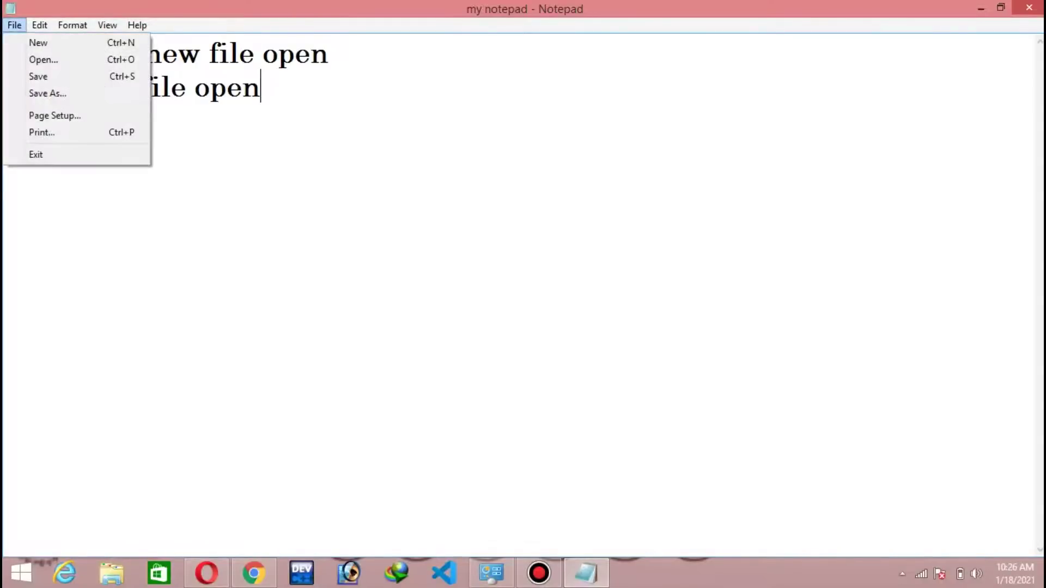
{"action": "key", "text": "Return"}
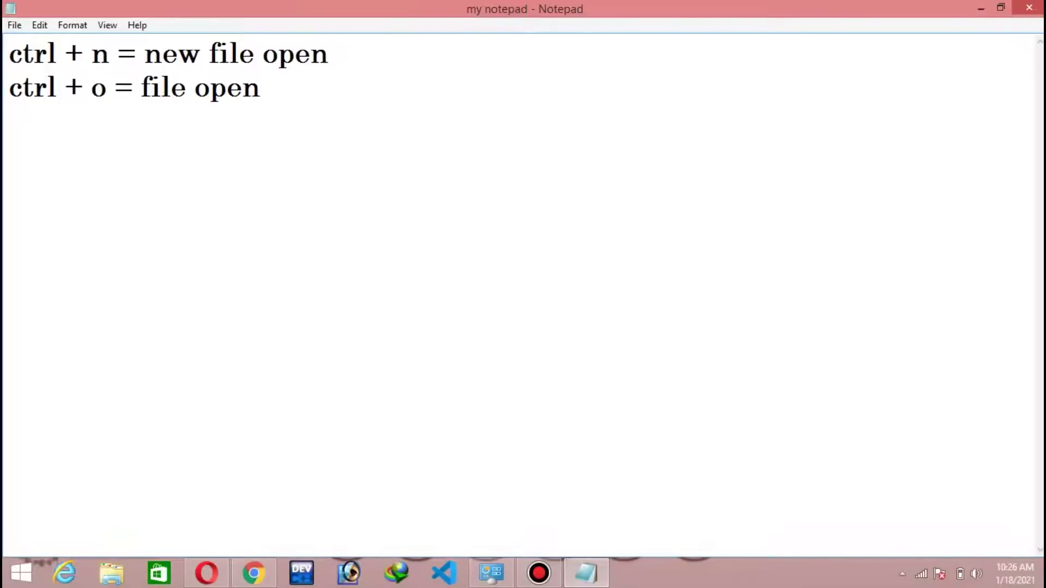
{"action": "key", "text": "alt"}
{"action": "left_click", "coordinate": [14, 25]}
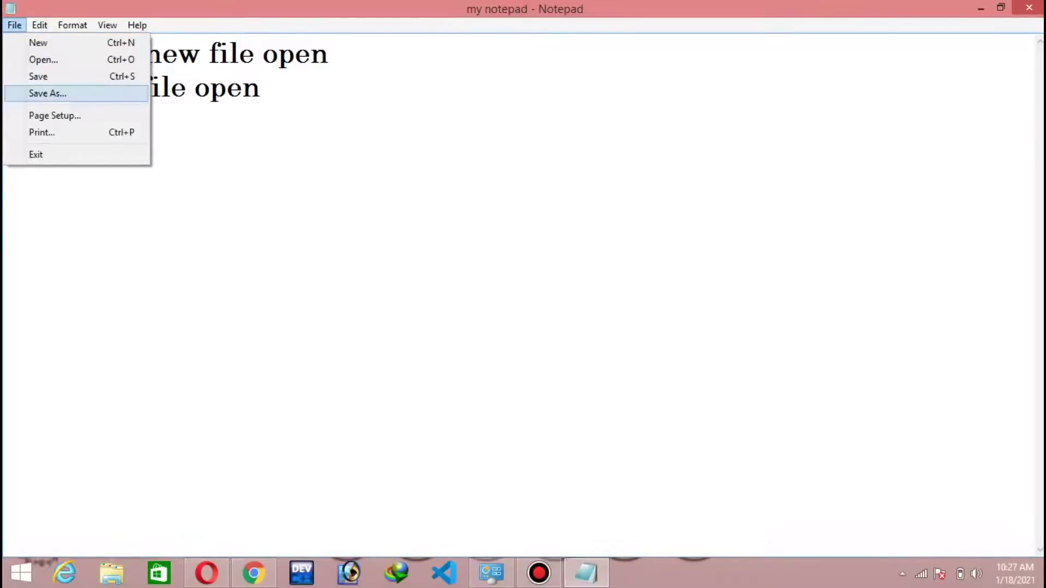
{"action": "key", "text": "Escape"}
{"action": "key", "text": "Escape"}
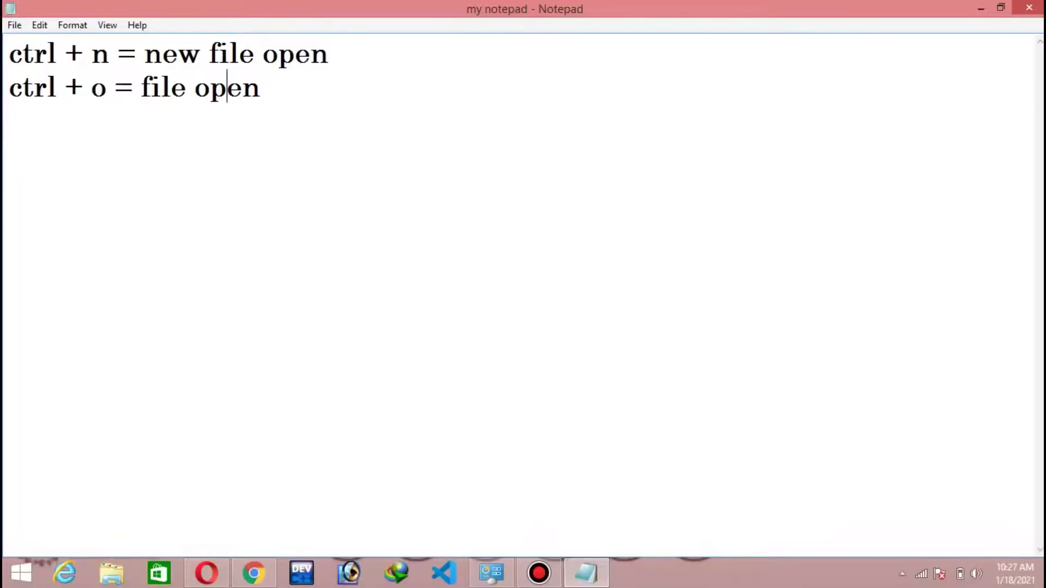
{"action": "left_click", "coordinate": [172, 87]}
{"action": "left_click", "coordinate": [133, 87]}
{"action": "key", "text": "alt"}
{"action": "key", "text": "alt"}
{"action": "key", "text": "alt"}
Step: Save the file under the new name "notepad shortcut keys" on the Desktop as a text document
{"action": "key", "text": "Down"}
{"action": "key", "text": "Right"}
{"action": "key", "text": "Left"}
{"action": "key", "text": "Down"}
{"action": "key", "text": "Down"}
{"action": "key", "text": "Down"}
{"action": "key", "text": "Down"}
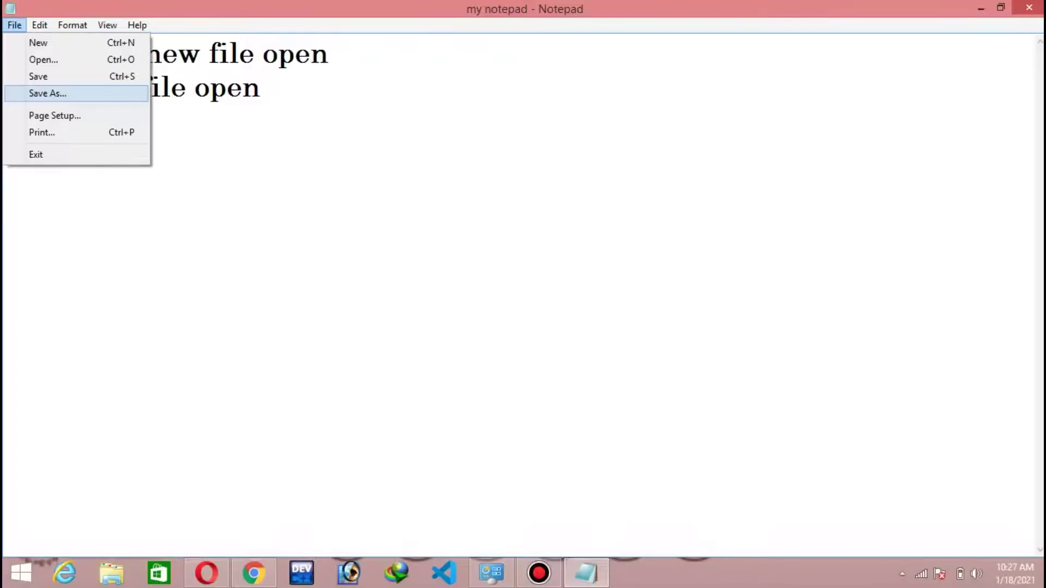
{"action": "key", "text": "Return"}
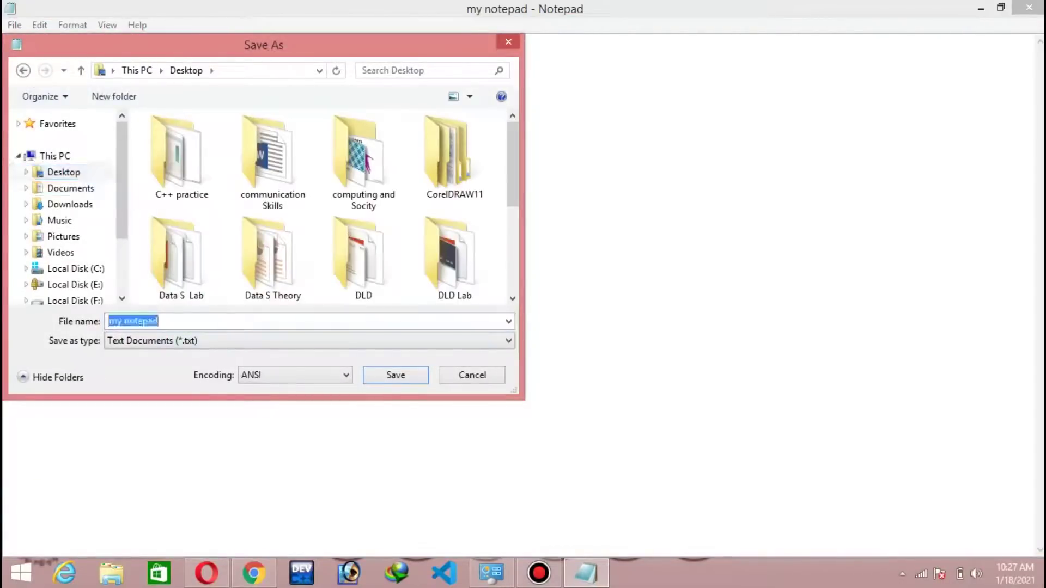
{"action": "left_click", "coordinate": [122, 321]}
{"action": "key", "text": "BackSpace"}
{"action": "key", "text": "Delete"}
{"action": "key", "text": "Delete"}
{"action": "key", "text": "Delete"}
{"action": "key", "text": "Delete"}
{"action": "key", "text": "Delete"}
{"action": "key", "text": "Delete"}
{"action": "key", "text": "Delete"}
{"action": "key", "text": "Delete"}
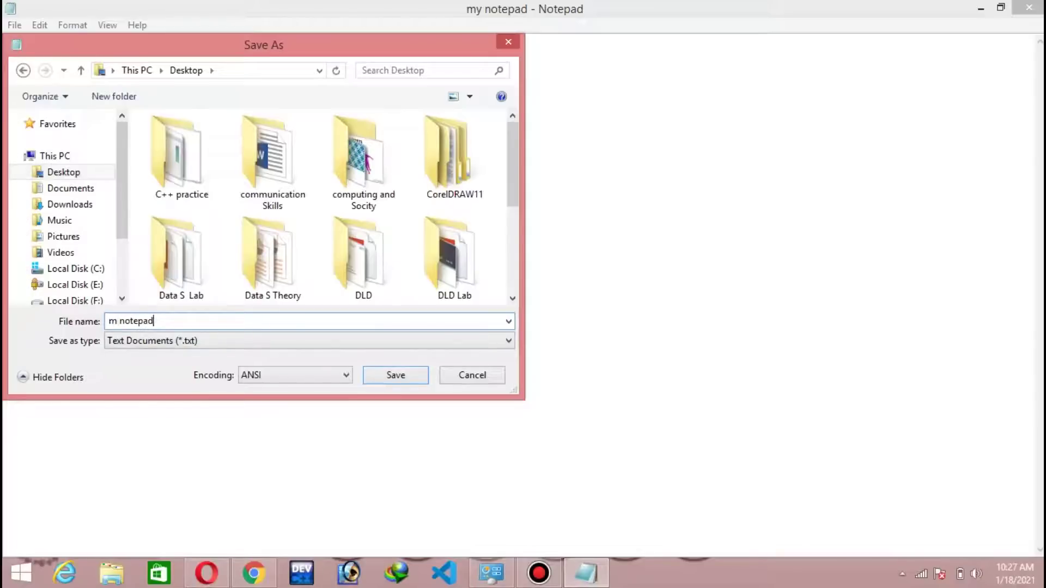
{"action": "key", "text": "BackSpace"}
{"action": "type", "text": "notepad shortcut keys"}
{"action": "key", "text": "Return"}
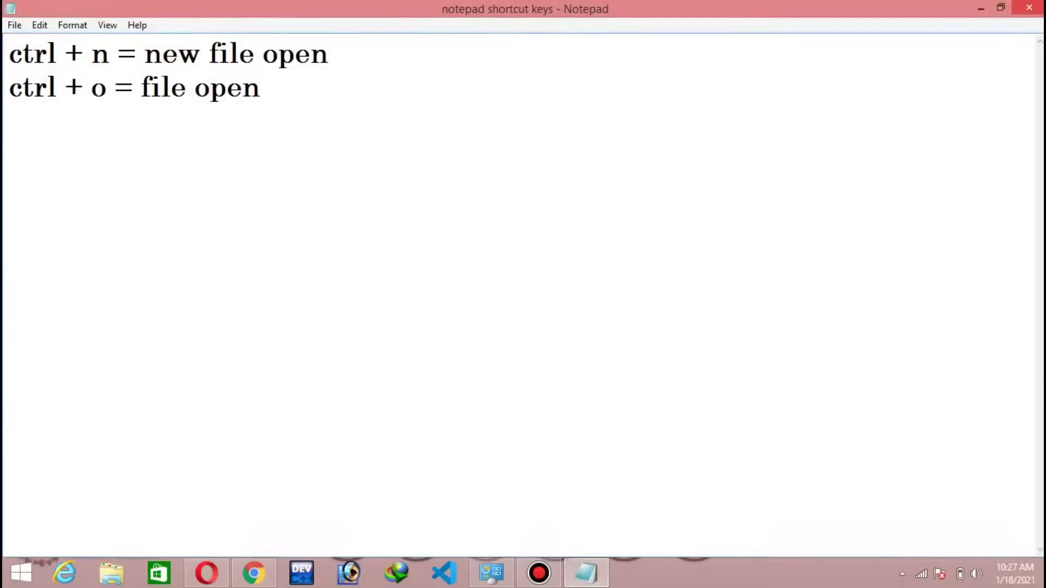
Step: Close the document and move the "notepad shortcut keys" file to a free spot near the desktop's upper centre
{"action": "left_click", "coordinate": [1029, 8]}
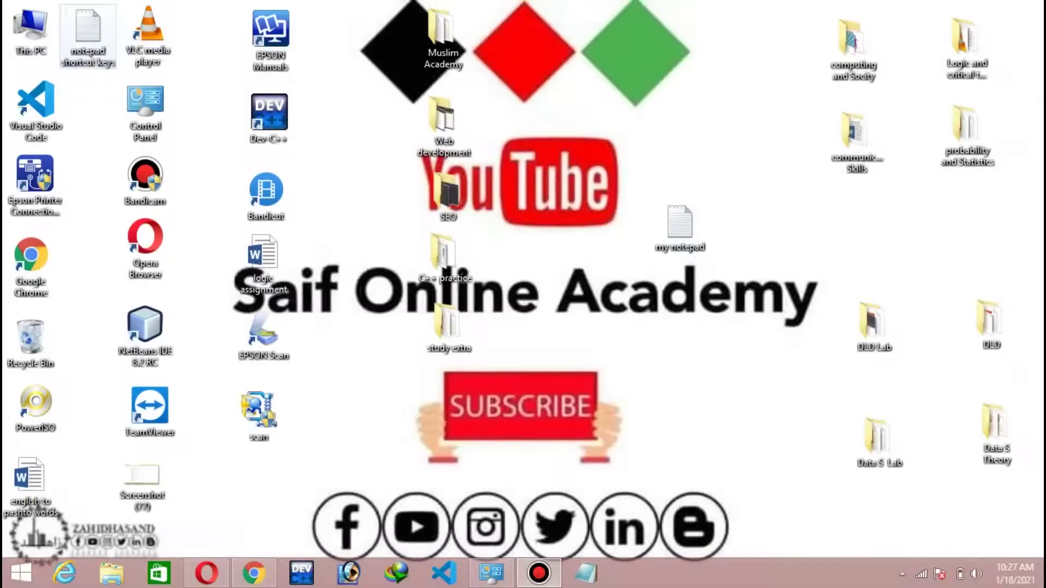
{"action": "left_click_drag", "start_coordinate": [88, 36], "coordinate": [632, 87]}
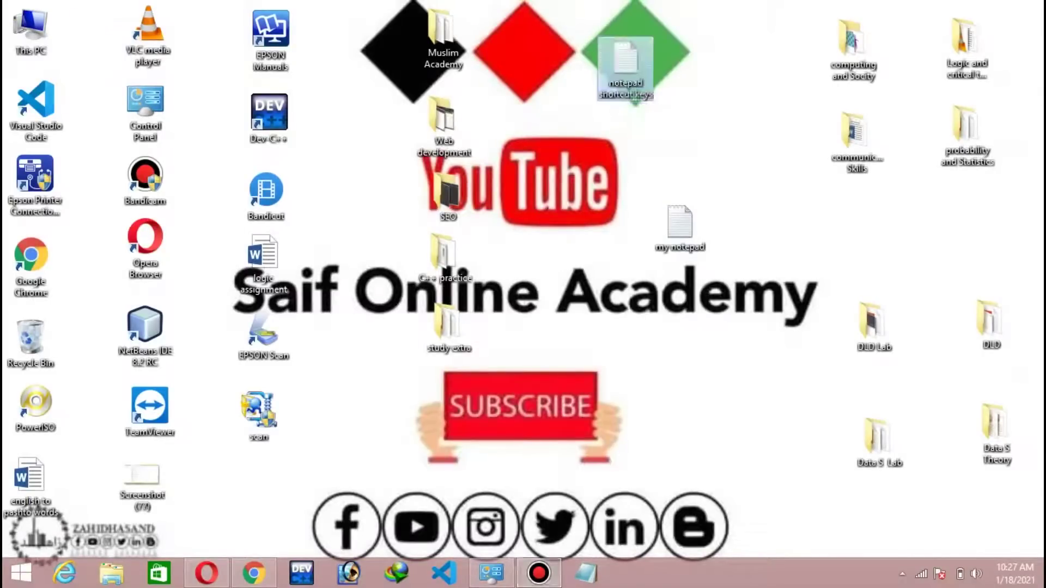
Step: Open "notepad shortcut keys" from the desktop and maximize its window
{"action": "double_click", "coordinate": [629, 85]}
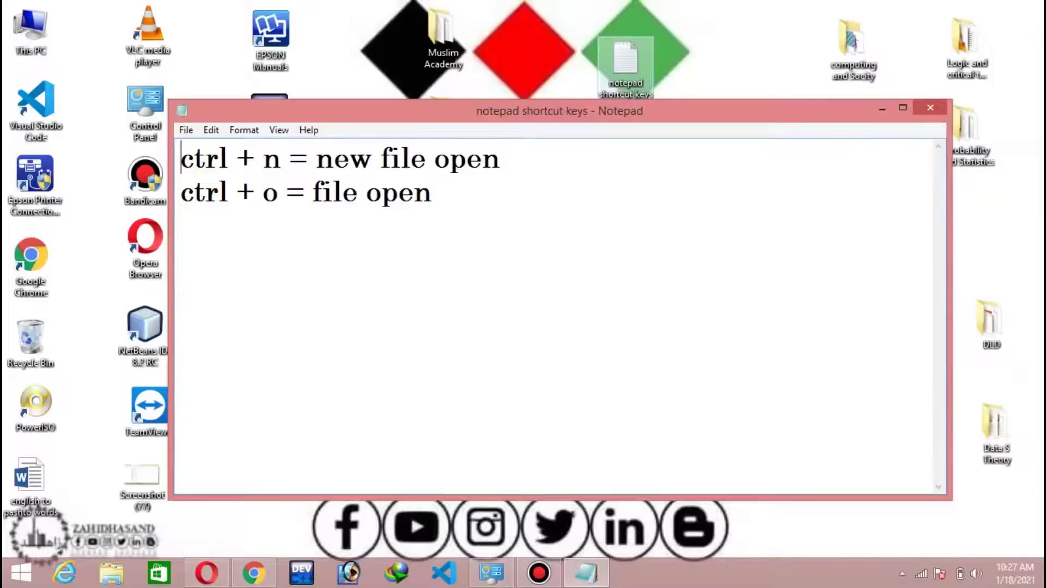
{"action": "left_click", "coordinate": [432, 192]}
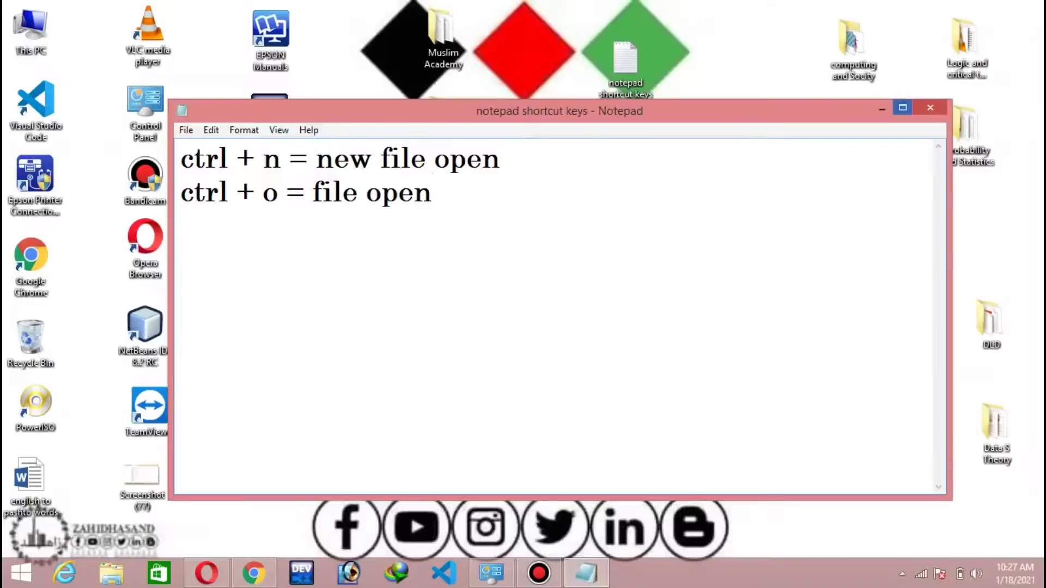
{"action": "left_click", "coordinate": [903, 107]}
{"action": "key", "text": "Return"}
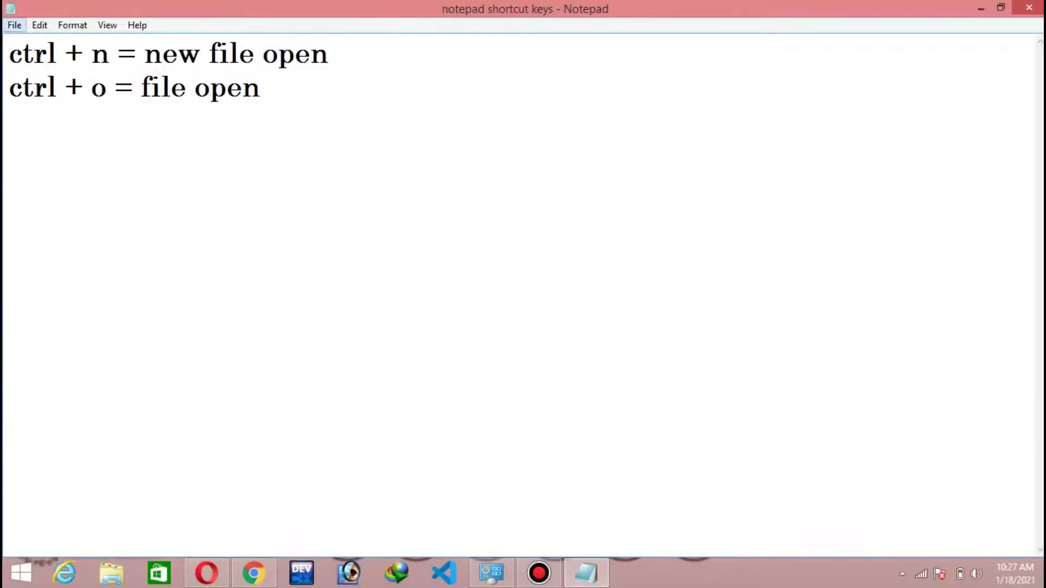
Step: Start a new file and write "Saif online Academy" in it
{"action": "key", "text": "ctrl+n"}
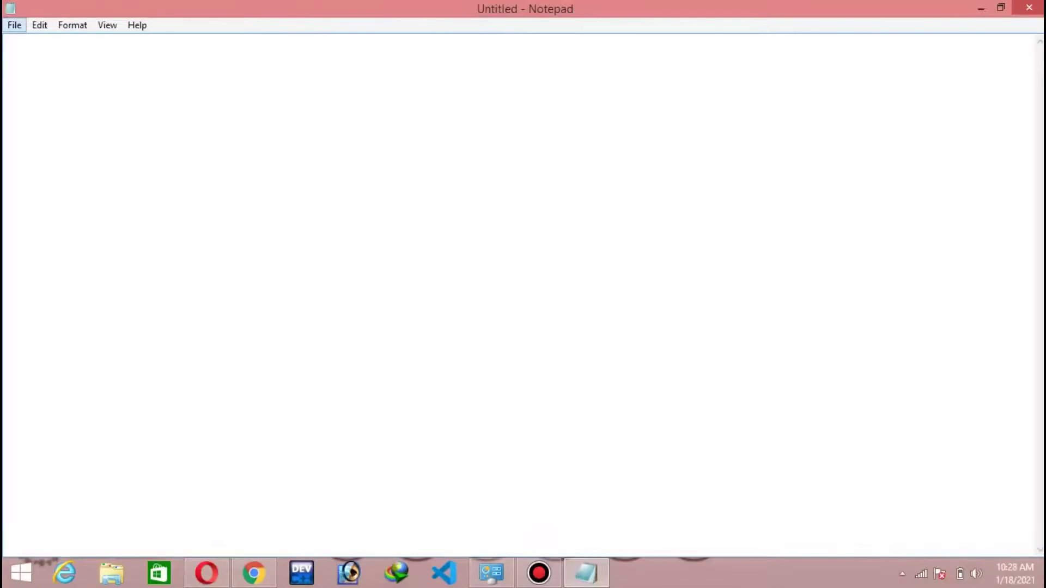
{"action": "left_click", "coordinate": [14, 25]}
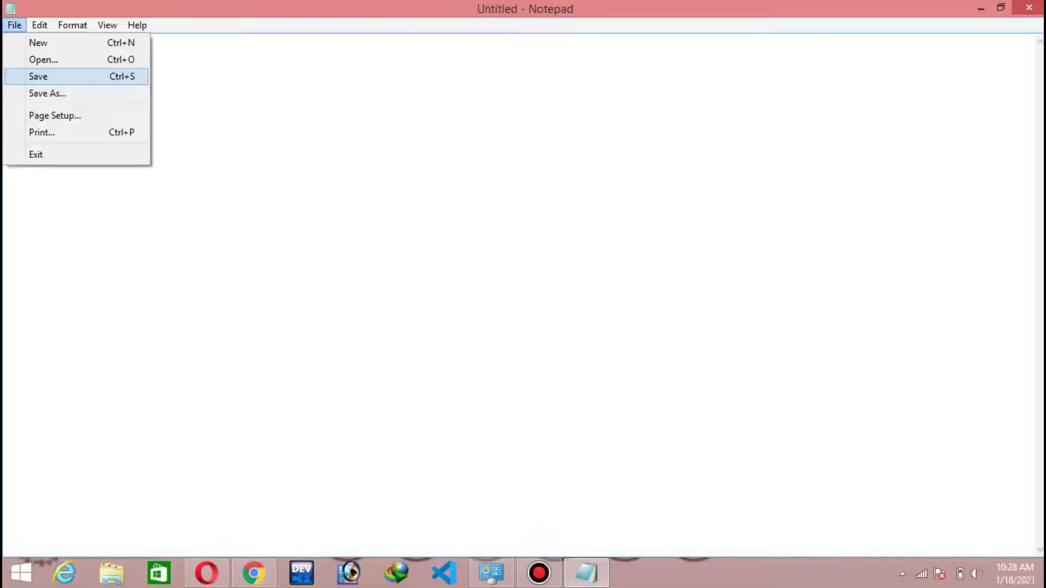
{"action": "key", "text": "Escape"}
{"action": "type", "text": "Saifu"}
{"action": "key", "text": "BackSpace"}
{"action": "type", "text": "po"}
{"action": "key", "text": "BackSpace"}
{"action": "key", "text": "BackSpace"}
{"action": "type", "text": "online Academ,"}
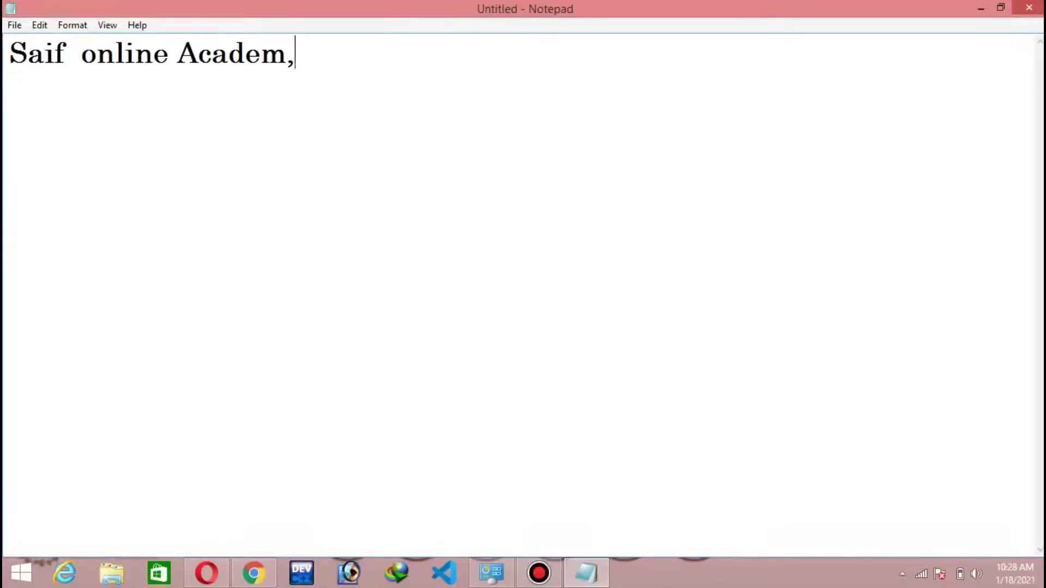
{"action": "key", "text": "BackSpace"}
{"action": "type", "text": "y"}
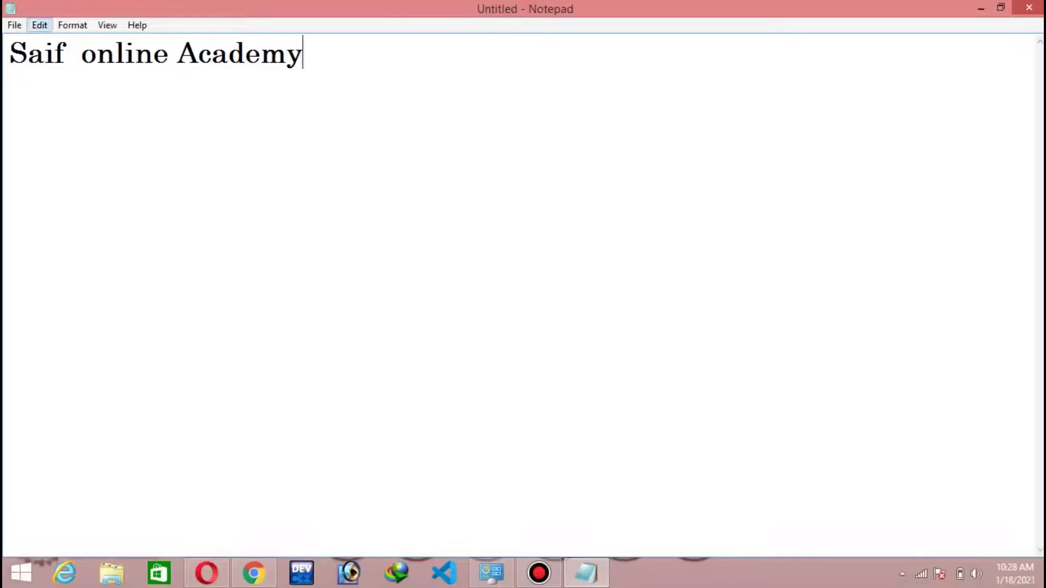
{"action": "left_click", "coordinate": [15, 25]}
{"action": "key", "text": "Up"}
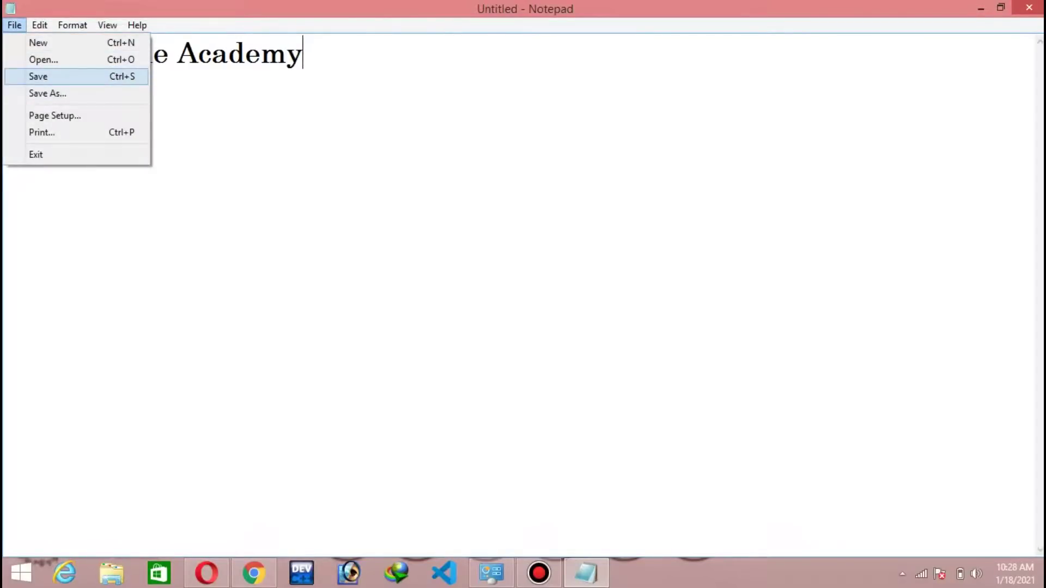
{"action": "key", "text": "Return"}
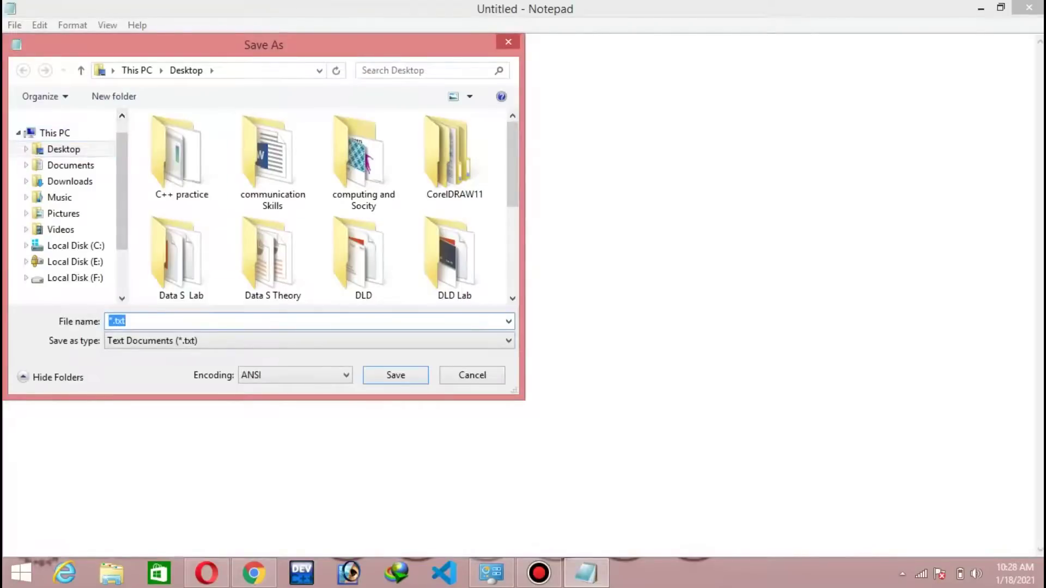
{"action": "key", "text": "Escape"}
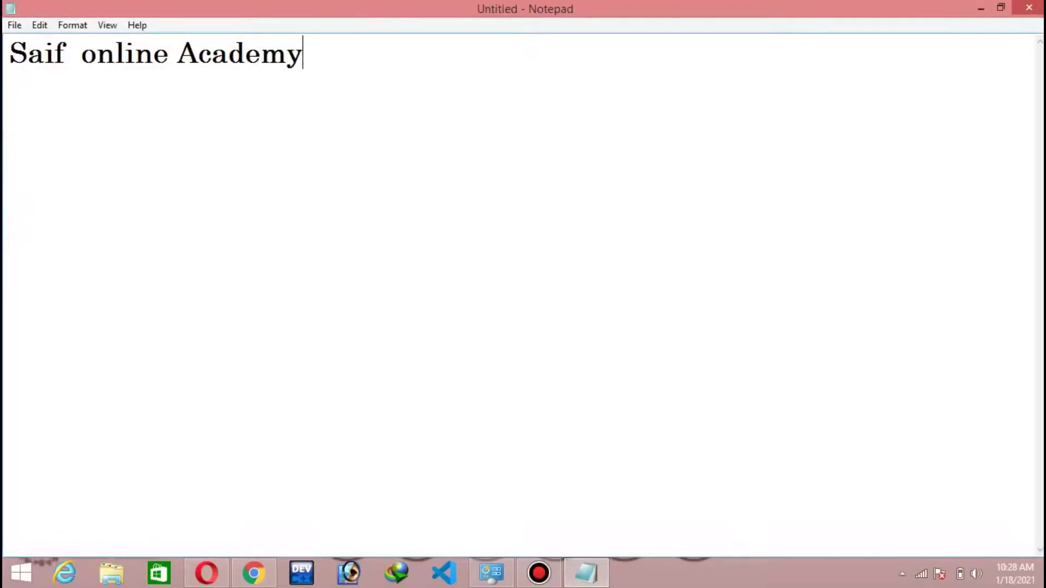
Step: Add the line "ctrl + s = save" below "Saif online Academy"
{"action": "key", "text": "Return"}
{"action": "type", "text": "ctrl + "}
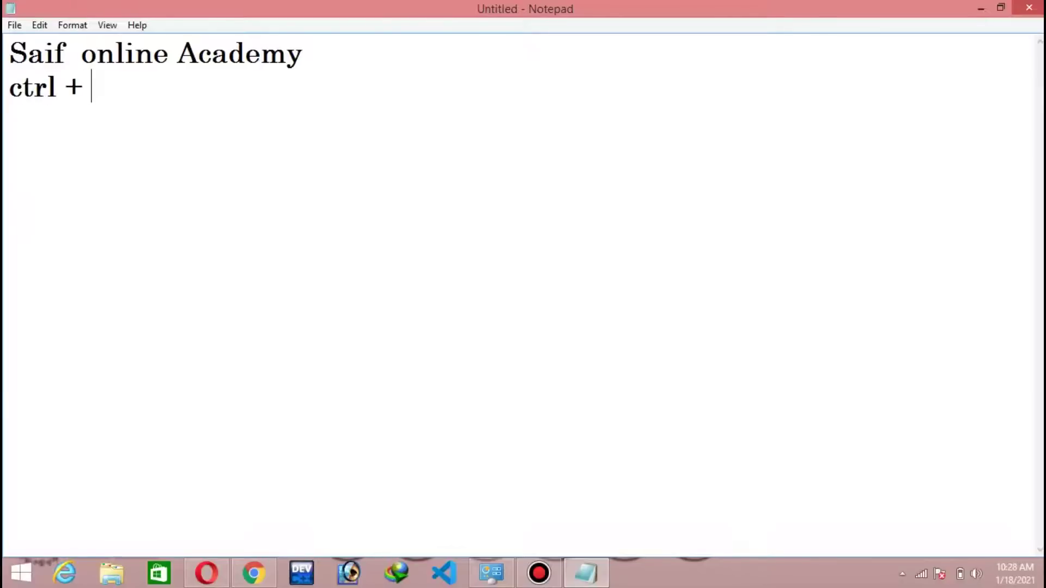
{"action": "type", "text": "s = save"}
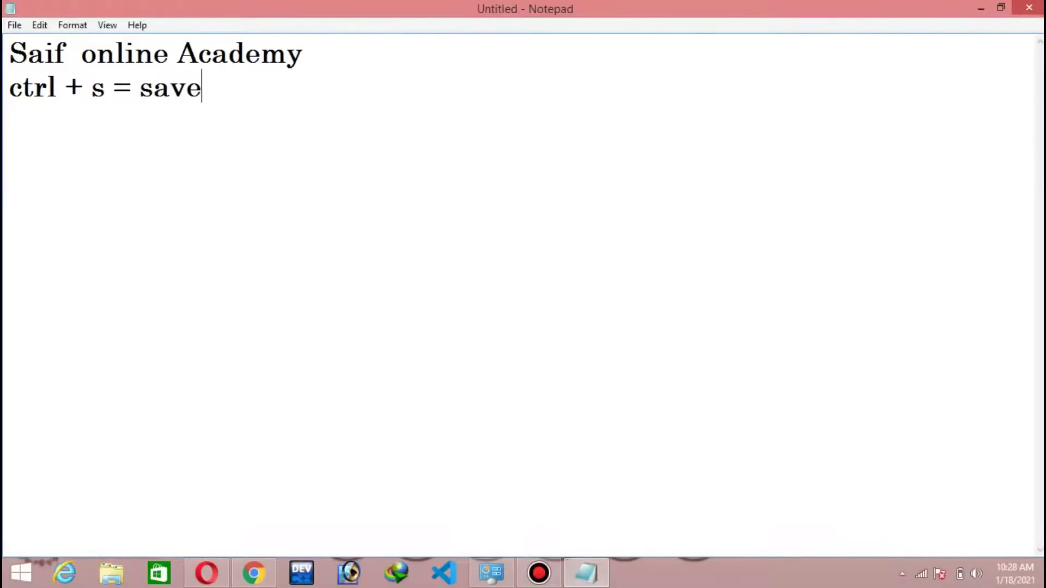
Step: Start saving the untitled file and look over the existing folders and files on the Desktop
{"action": "key", "text": "ctrl+s"}
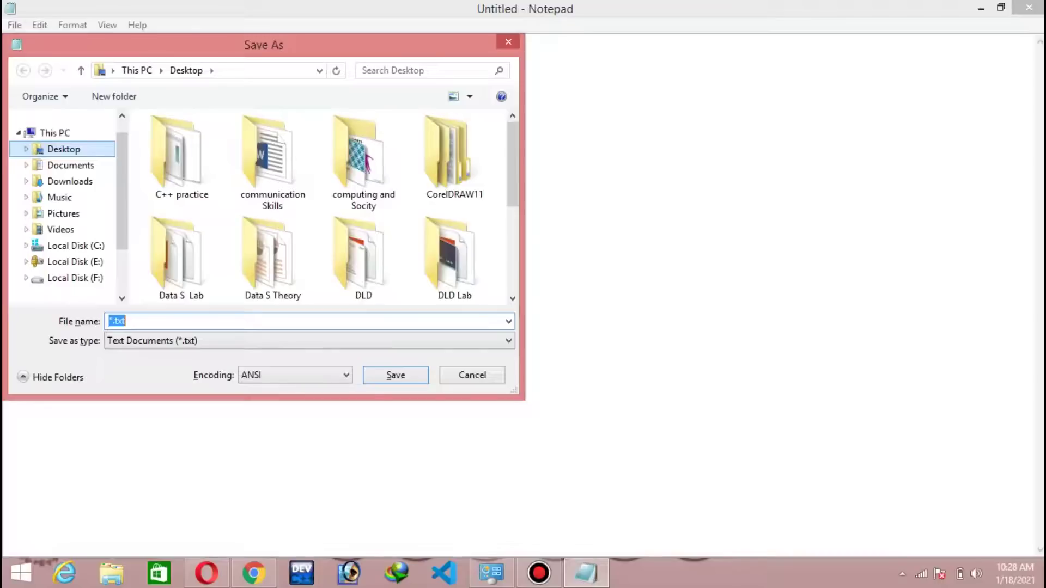
{"action": "scroll", "coordinate": [354, 218], "scroll_direction": "down", "scroll_amount": 4}
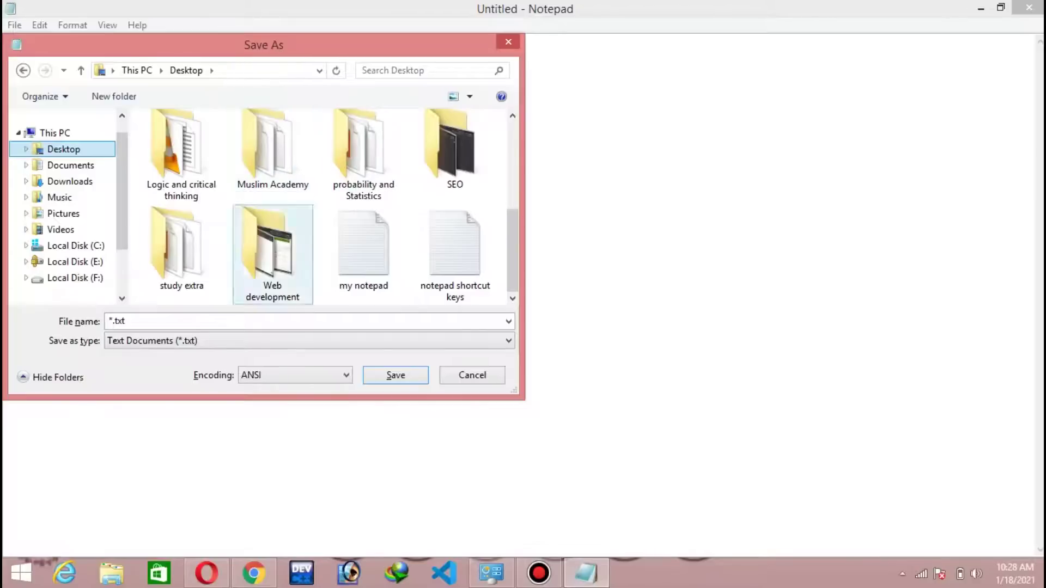
{"action": "scroll", "coordinate": [351, 223], "scroll_direction": "up", "scroll_amount": 4}
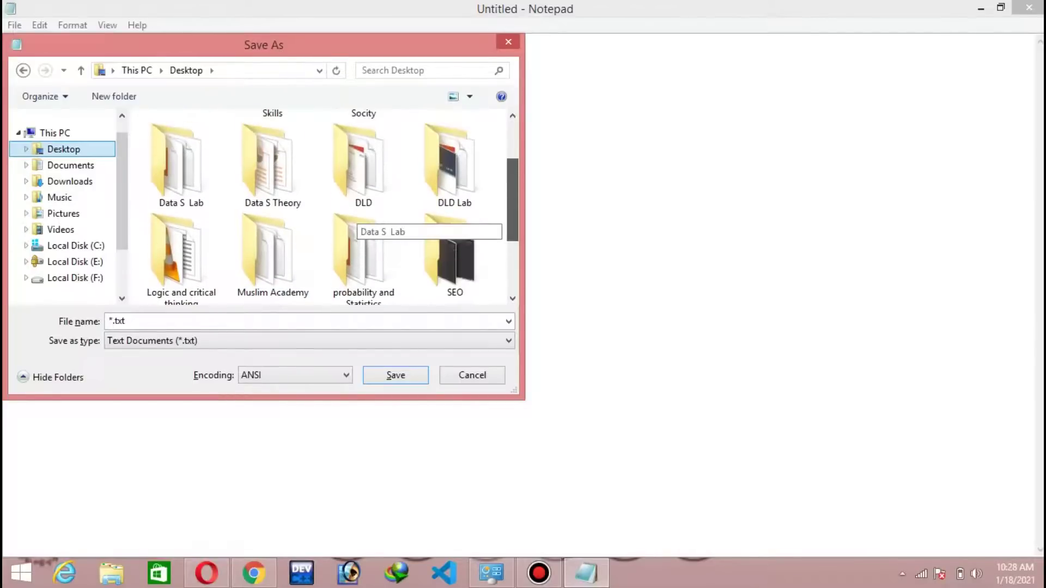
{"action": "scroll", "coordinate": [351, 223], "scroll_direction": "down", "scroll_amount": 3}
{"action": "scroll", "coordinate": [351, 223], "scroll_direction": "down", "scroll_amount": 1}
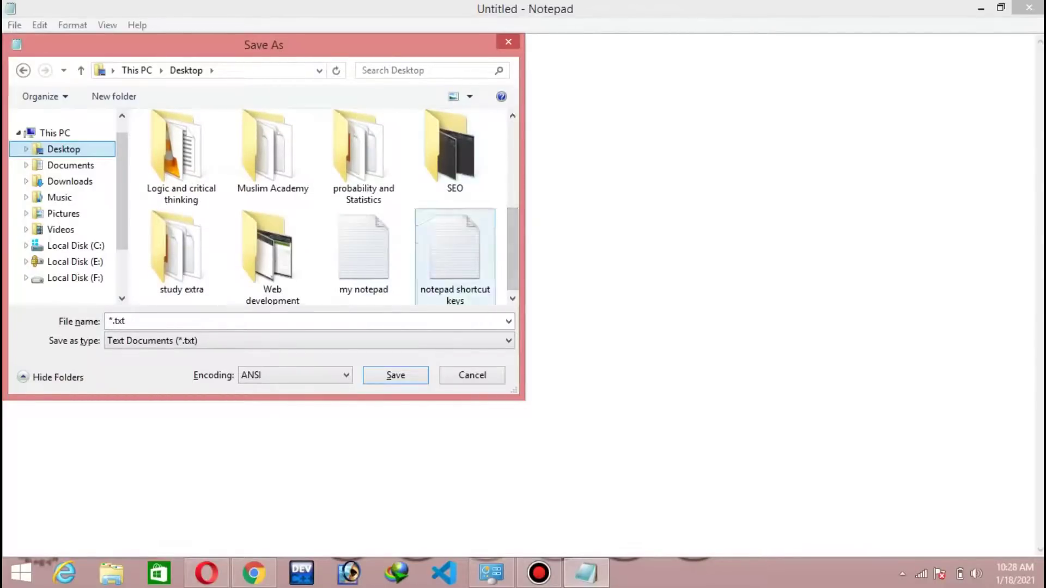
{"action": "left_click_drag", "start_coordinate": [512, 250], "coordinate": [512, 253]}
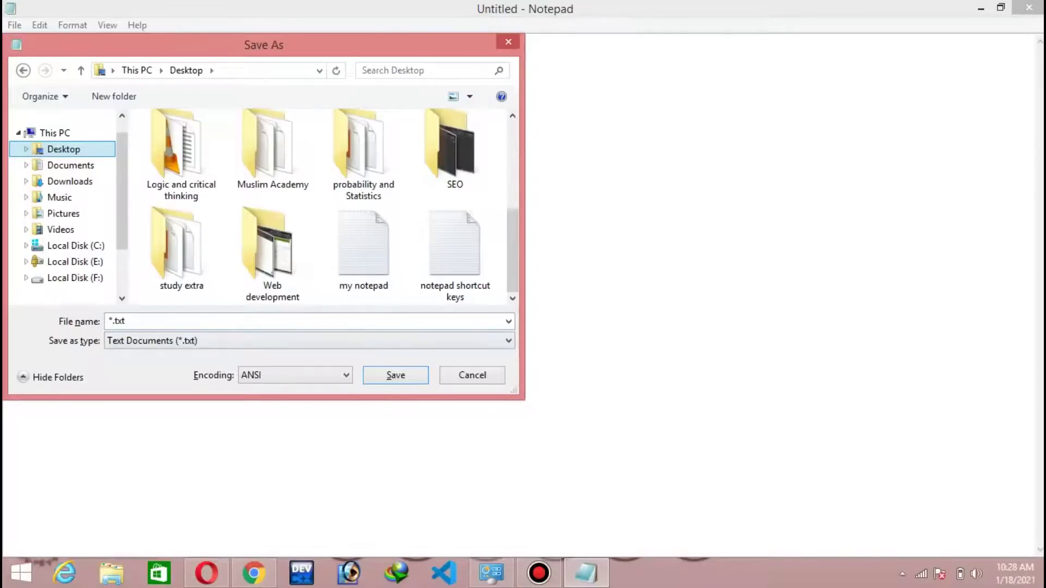
{"action": "left_click", "coordinate": [118, 321]}
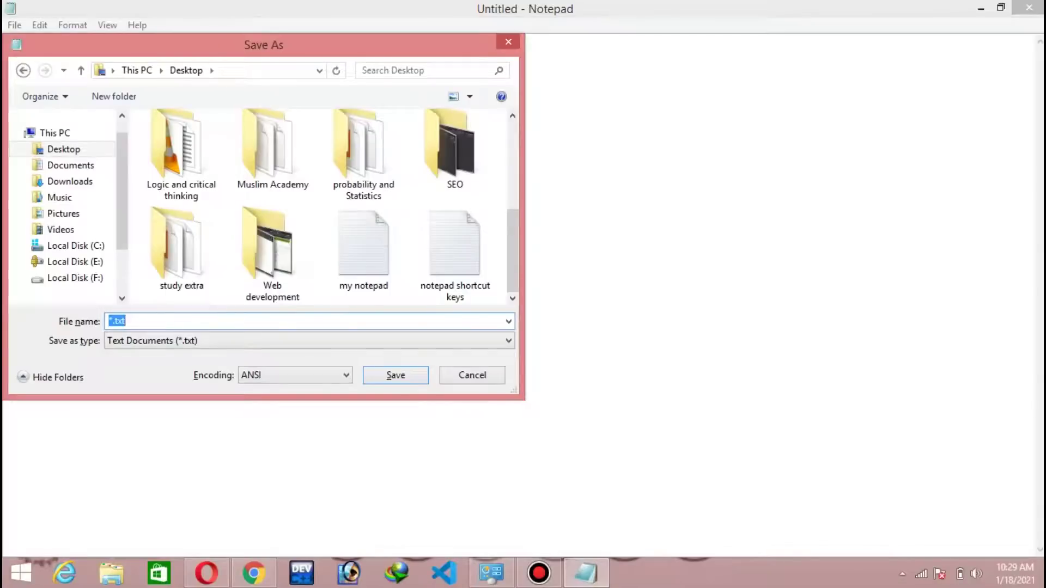
{"action": "left_click", "coordinate": [126, 321]}
{"action": "key", "text": "BackSpace"}
{"action": "key", "text": "BackSpace"}
{"action": "key", "text": "BackSpace"}
{"action": "key", "text": "BackSpace"}
{"action": "key", "text": "BackSpace"}
{"action": "key", "text": "ctrl+z"}
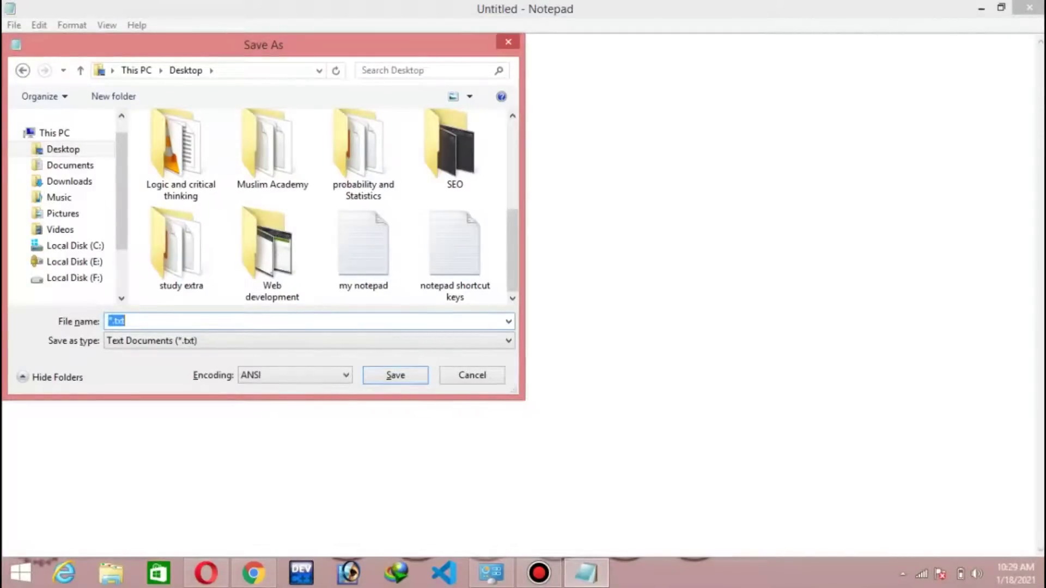
Step: Save the file on the Desktop as a text document named "saif"
{"action": "key", "text": "Right"}
{"action": "key", "text": "BackSpace"}
{"action": "key", "text": "BackSpace"}
{"action": "key", "text": "BackSpace"}
{"action": "key", "text": "BackSpace"}
{"action": "key", "text": "BackSpace"}
{"action": "type", "text": "saif"}
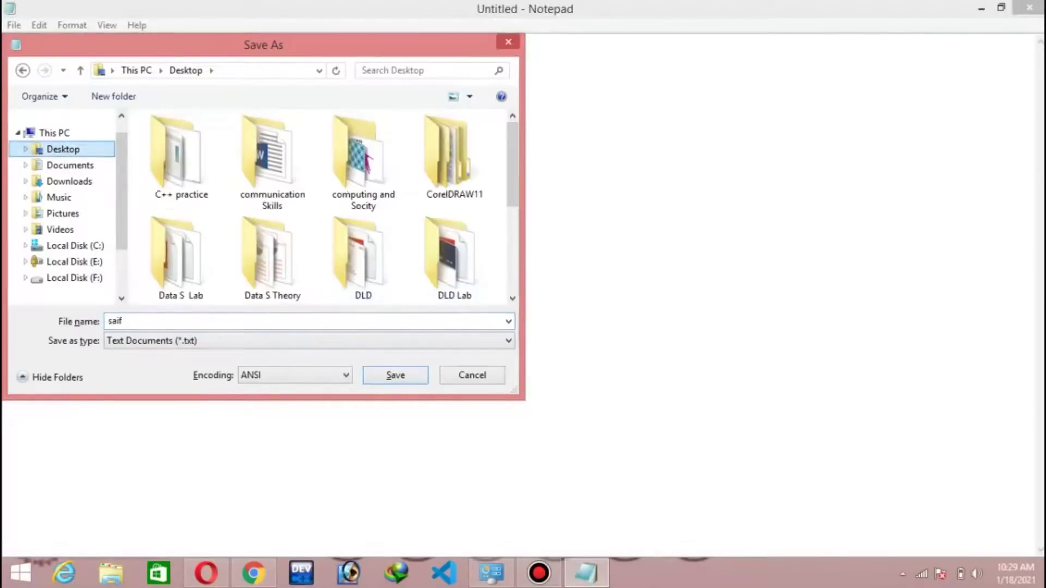
{"action": "key", "text": "Return"}
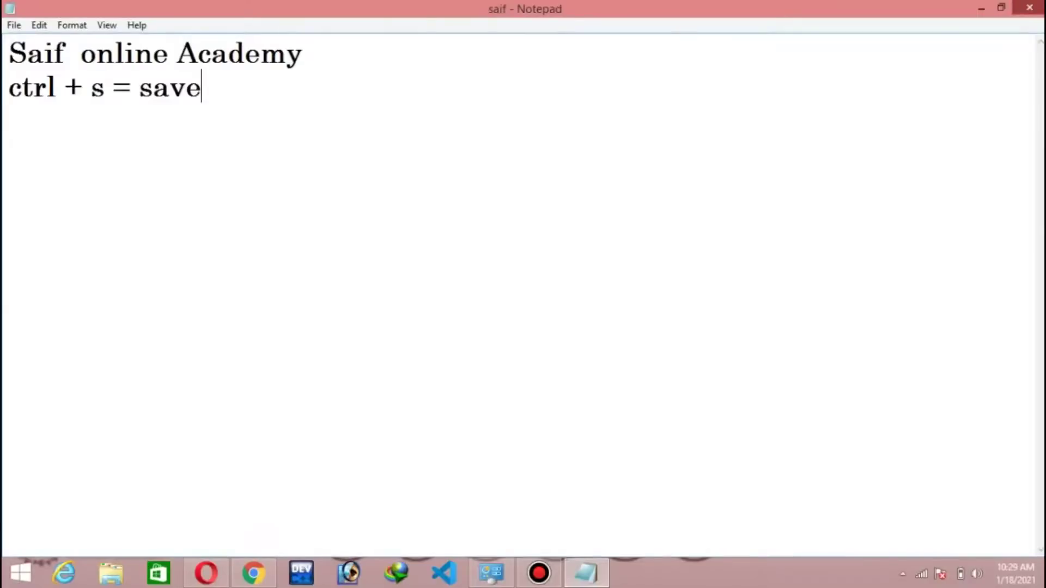
Step: Close the document and move the "saif" file to the free spot between "notepad shortcut keys" and "my notepad"
{"action": "left_click", "coordinate": [1029, 8]}
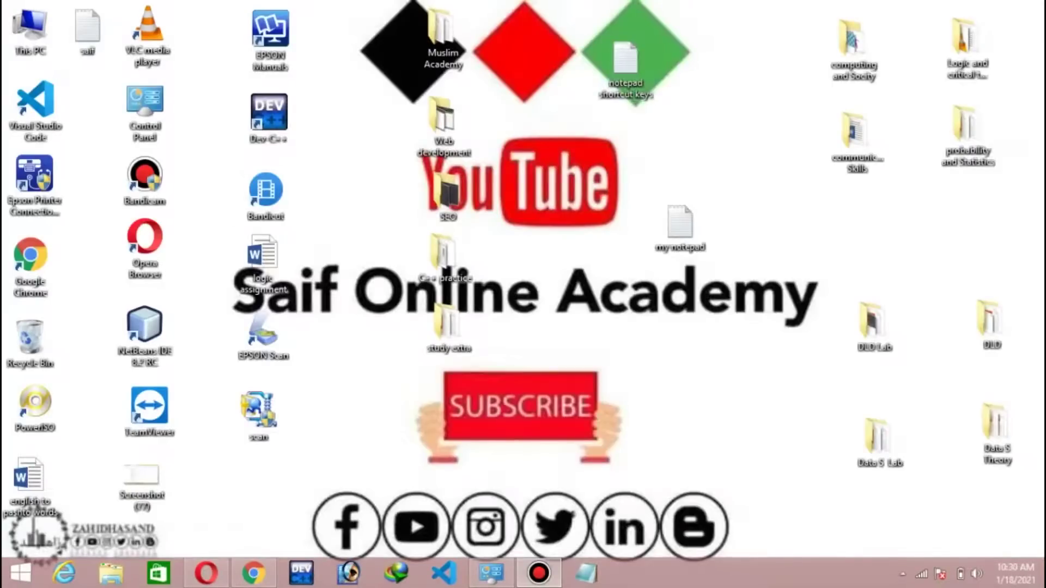
{"action": "left_click_drag", "start_coordinate": [87, 30], "coordinate": [694, 124]}
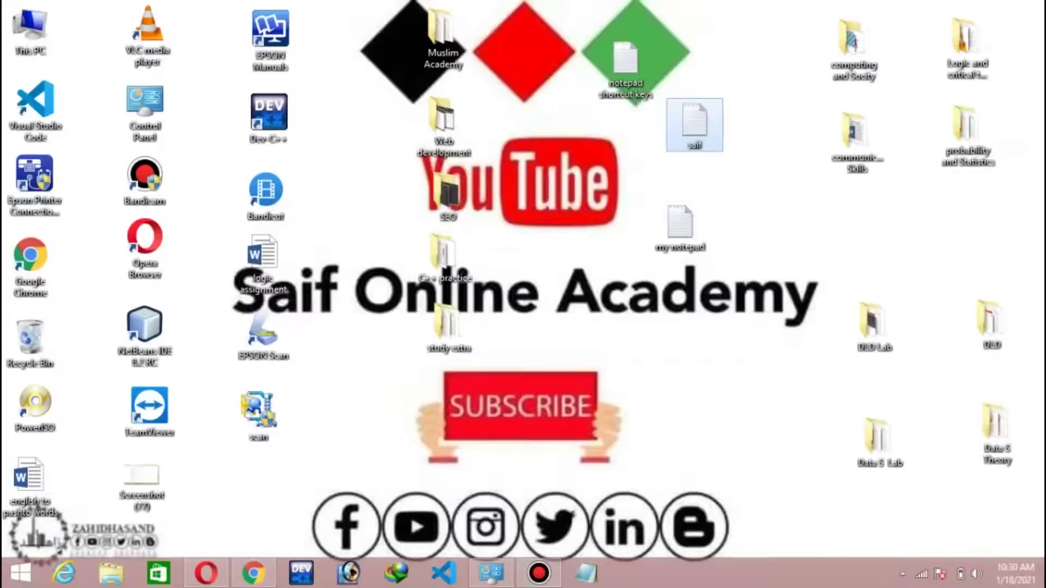
Step: Open "notepad shortcut keys" from the desktop and start a new line below "ctrl + o = file open"
{"action": "double_click", "coordinate": [625, 66]}
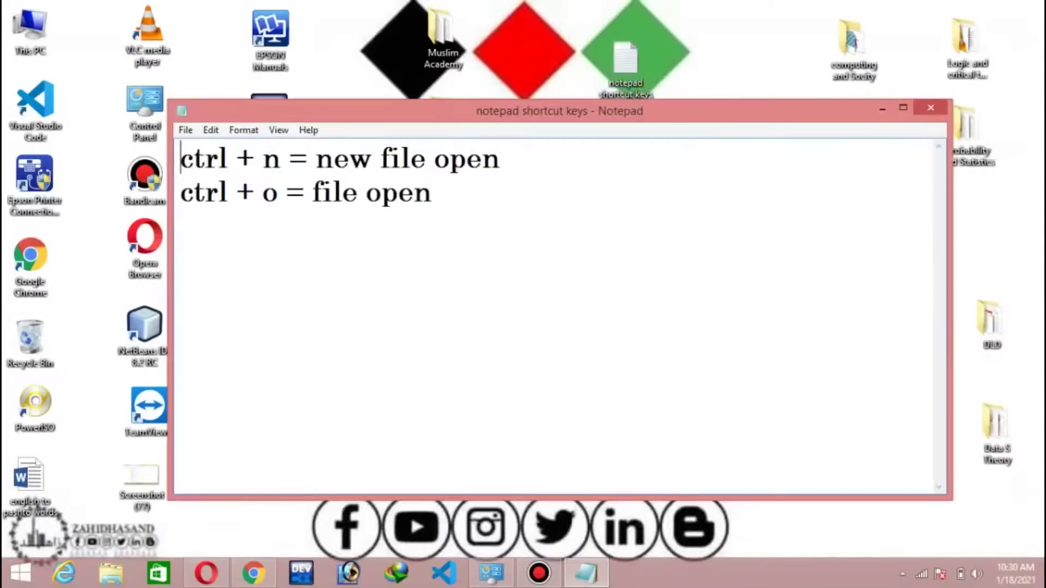
{"action": "key", "text": "Down"}
{"action": "key", "text": "Down"}
{"action": "key", "text": "BackSpace"}
{"action": "key", "text": "Return"}
Step: Write "ctrl + s = Save a file" as the third shortcut entry and start another line
{"action": "type", "text": "cr"}
{"action": "key", "text": "BackSpace"}
{"action": "type", "text": "trl +"}
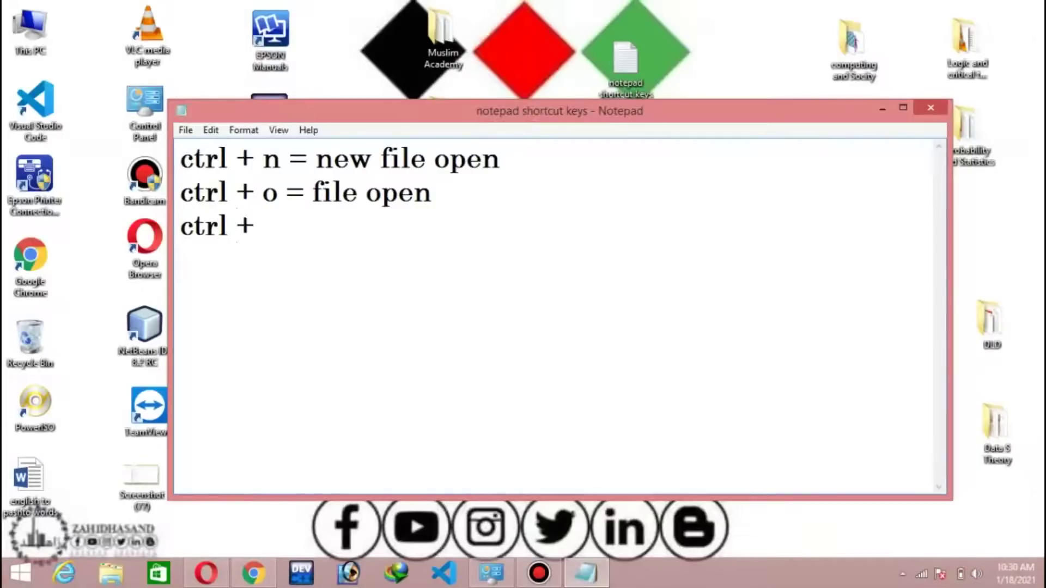
{"action": "type", "text": " s = Save a"}
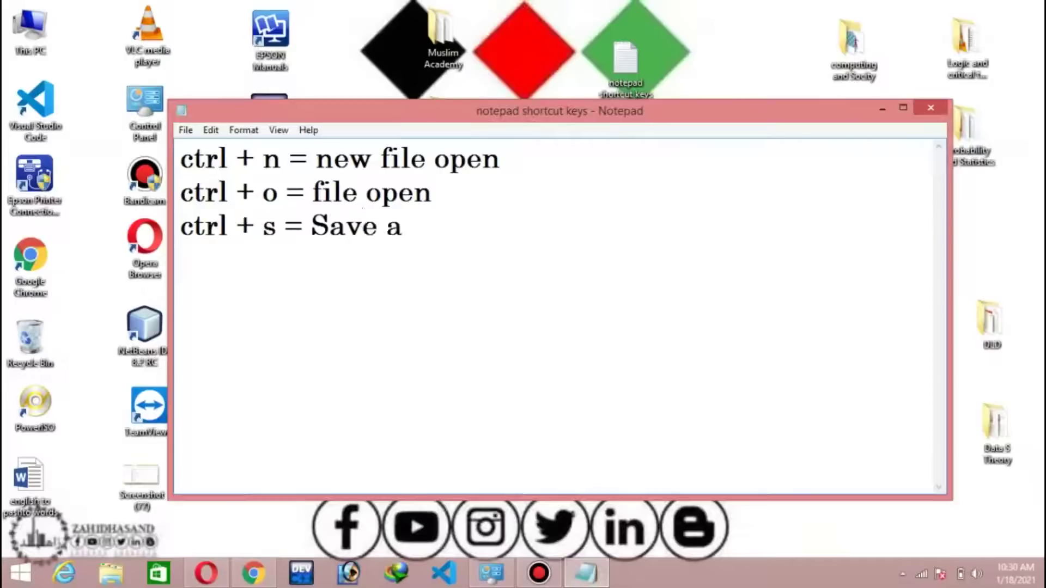
{"action": "type", "text": " FILE"}
{"action": "key", "text": "BackSpace"}
{"action": "key", "text": "BackSpace"}
{"action": "key", "text": "BackSpace"}
{"action": "key", "text": "BackSpace"}
{"action": "type", "text": "file"}
{"action": "key", "text": "Return"}
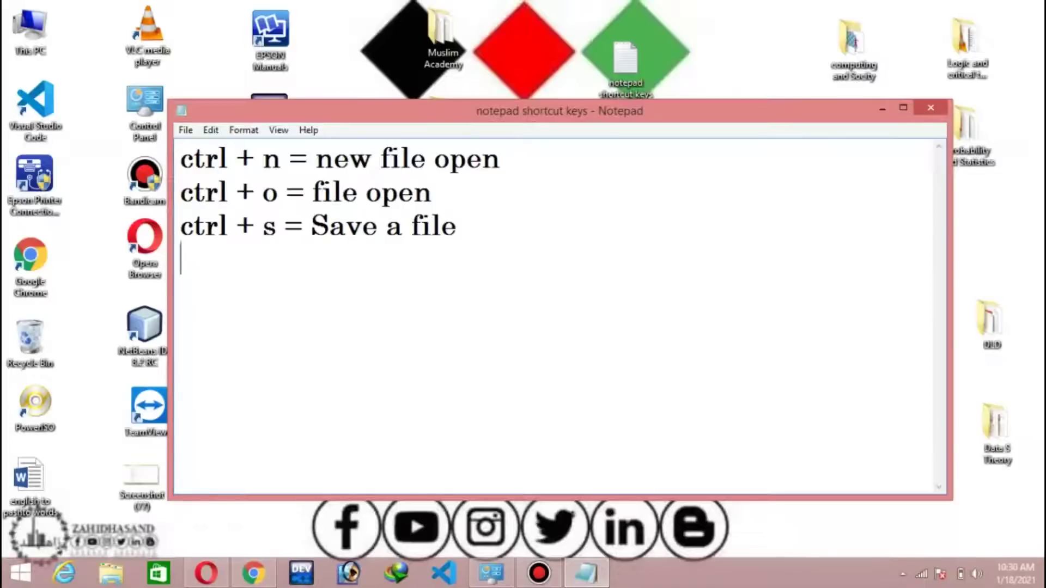
Step: Open the page setup for the "notepad shortcut keys" document
{"action": "left_click", "coordinate": [186, 130]}
{"action": "key", "text": "Down"}
{"action": "key", "text": "Down"}
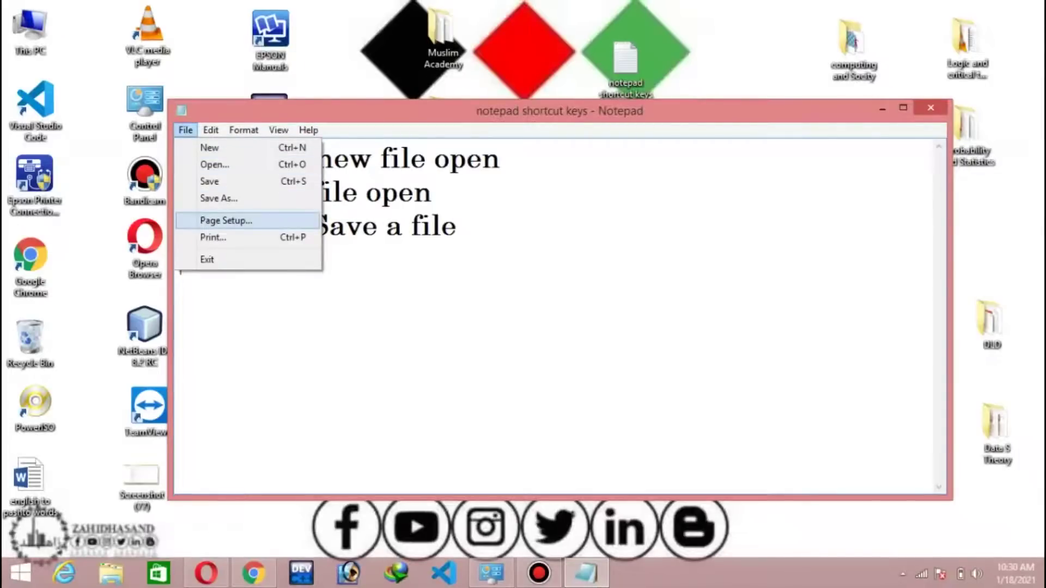
{"action": "key", "text": "Return"}
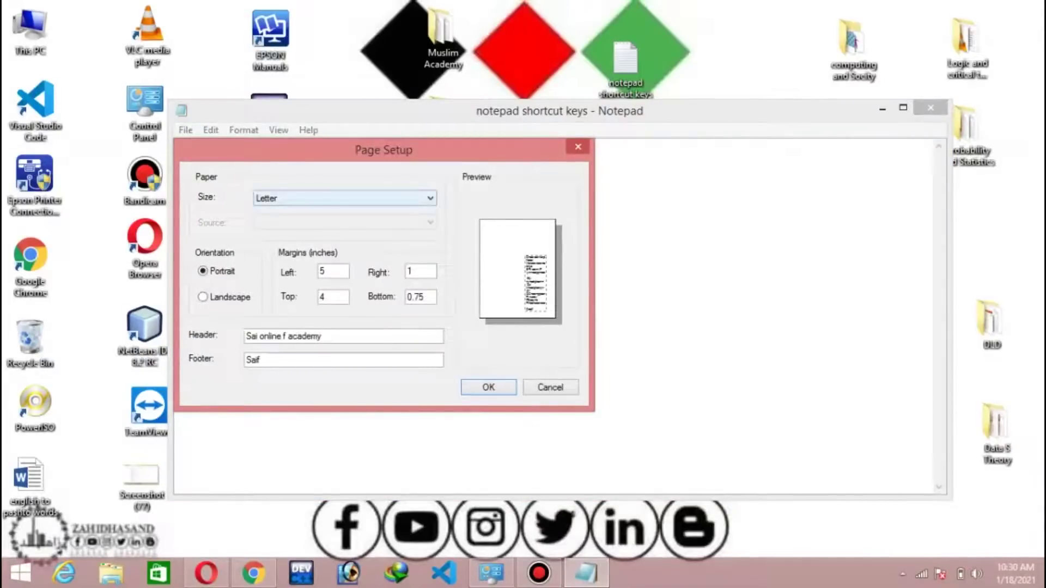
Step: Look through the available paper sizes in the page setup
{"action": "left_click", "coordinate": [345, 198]}
{"action": "key", "text": "Down"}
{"action": "key", "text": "Down"}
{"action": "key", "text": "Down"}
{"action": "key", "text": "Down"}
{"action": "key", "text": "Down"}
{"action": "key", "text": "Down"}
{"action": "key", "text": "Down"}
{"action": "key", "text": "Down"}
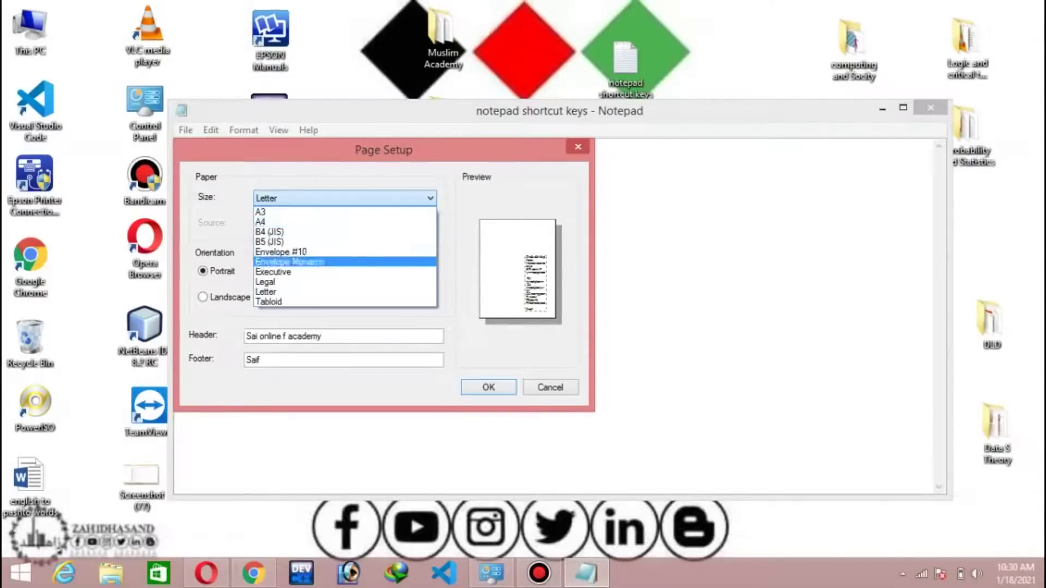
{"action": "key", "text": "Up"}
{"action": "key", "text": "Up"}
{"action": "key", "text": "Up"}
{"action": "key", "text": "Up"}
{"action": "key", "text": "Up"}
{"action": "key", "text": "Up"}
{"action": "key", "text": "Up"}
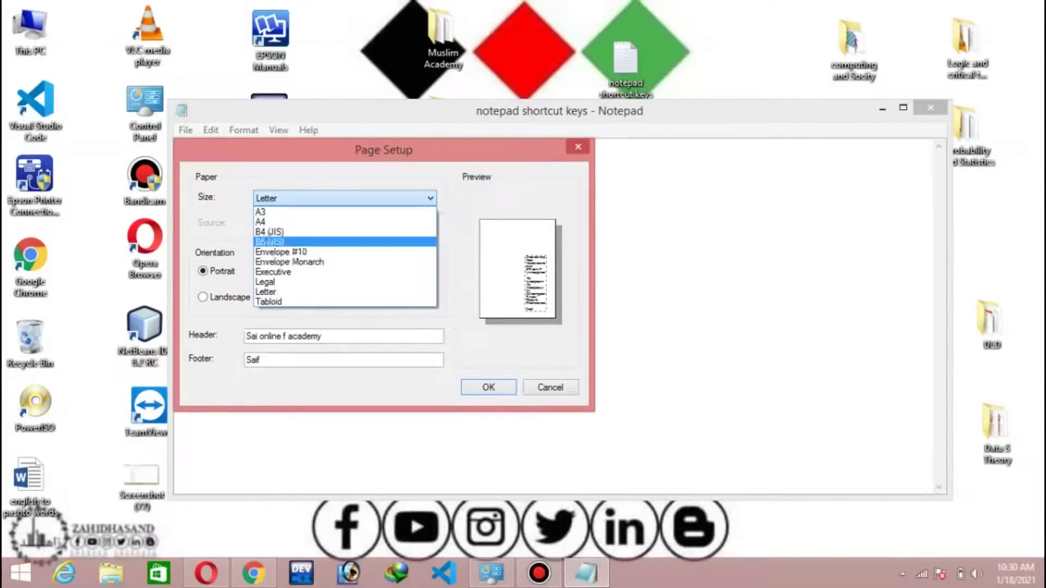
{"action": "key", "text": "Down"}
{"action": "key", "text": "Down"}
{"action": "key", "text": "Down"}
{"action": "key", "text": "Down"}
{"action": "key", "text": "Down"}
{"action": "key", "text": "Down"}
{"action": "key", "text": "Down"}
{"action": "key", "text": "Down"}
{"action": "key", "text": "Up"}
{"action": "key", "text": "Up"}
{"action": "key", "text": "Up"}
{"action": "key", "text": "Up"}
{"action": "key", "text": "Up"}
{"action": "key", "text": "Up"}
{"action": "key", "text": "Up"}
{"action": "key", "text": "Up"}
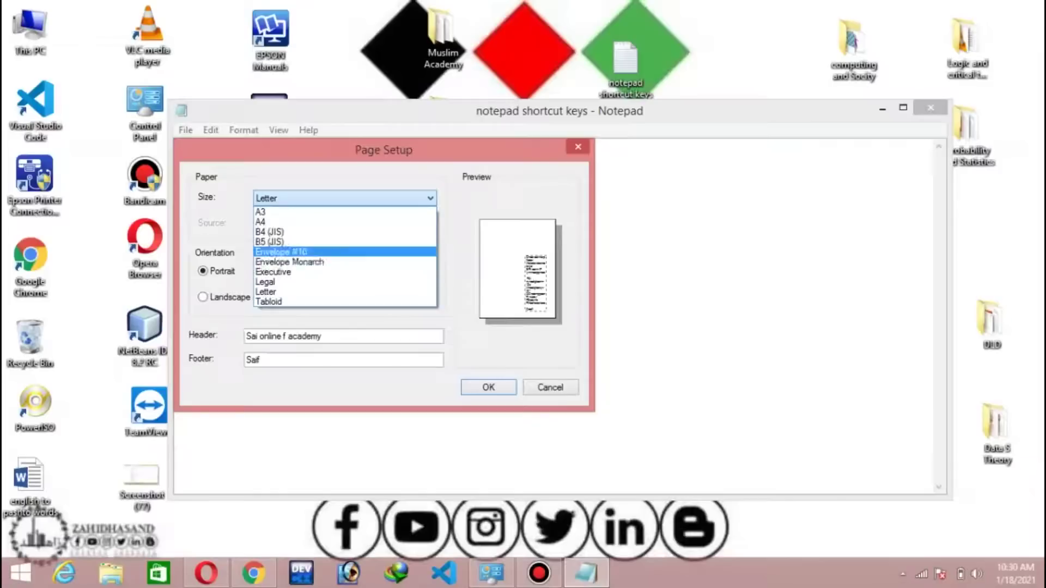
Step: Set the paper size to A4
{"action": "key", "text": "Escape"}
{"action": "key", "text": "Up"}
{"action": "key", "text": "Up"}
{"action": "key", "text": "Up"}
{"action": "key", "text": "Up"}
{"action": "key", "text": "Up"}
{"action": "key", "text": "Up"}
{"action": "key", "text": "Up"}
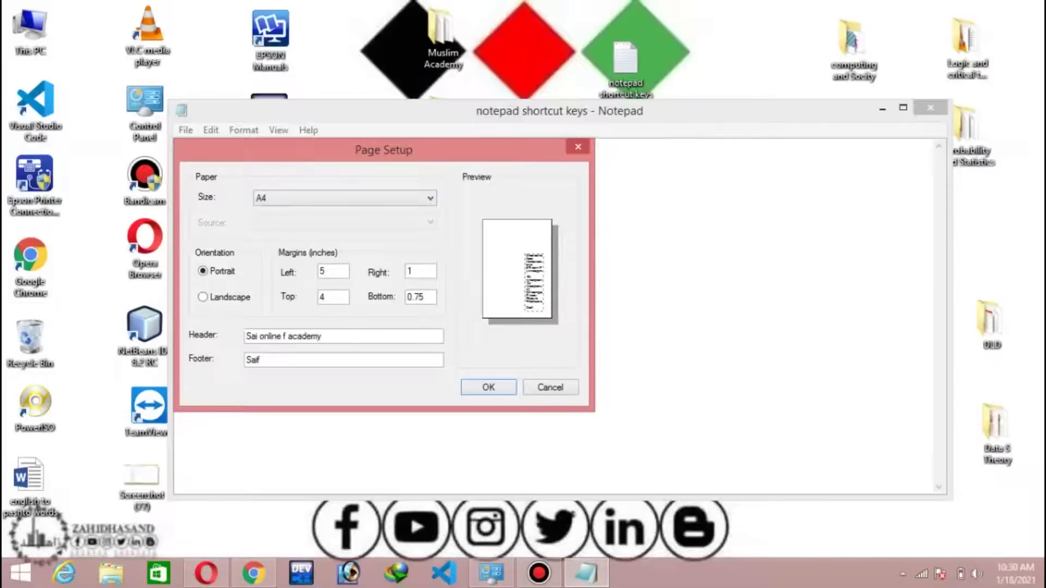
{"action": "left_click", "coordinate": [345, 199]}
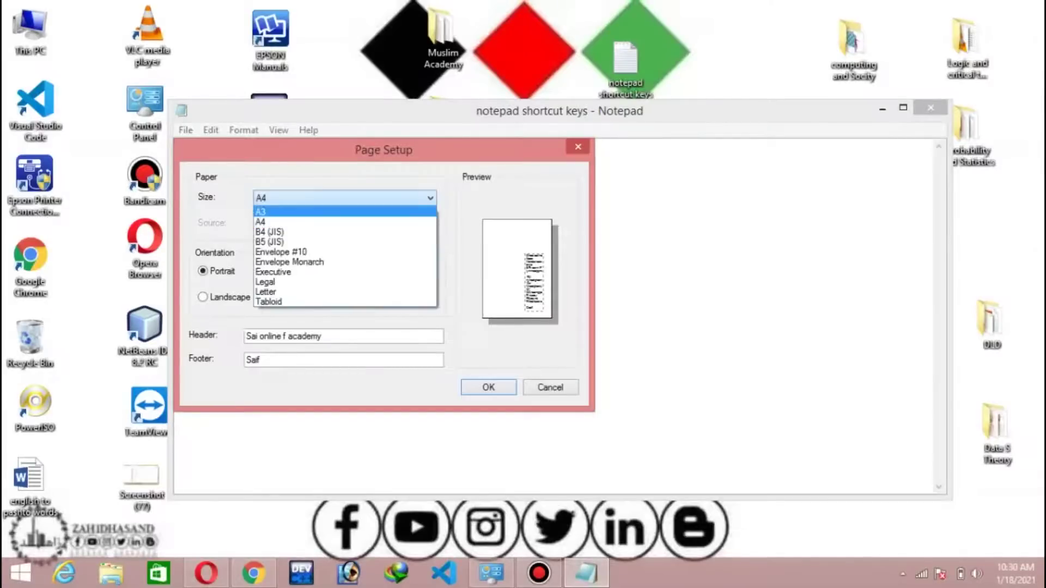
{"action": "left_click", "coordinate": [305, 221]}
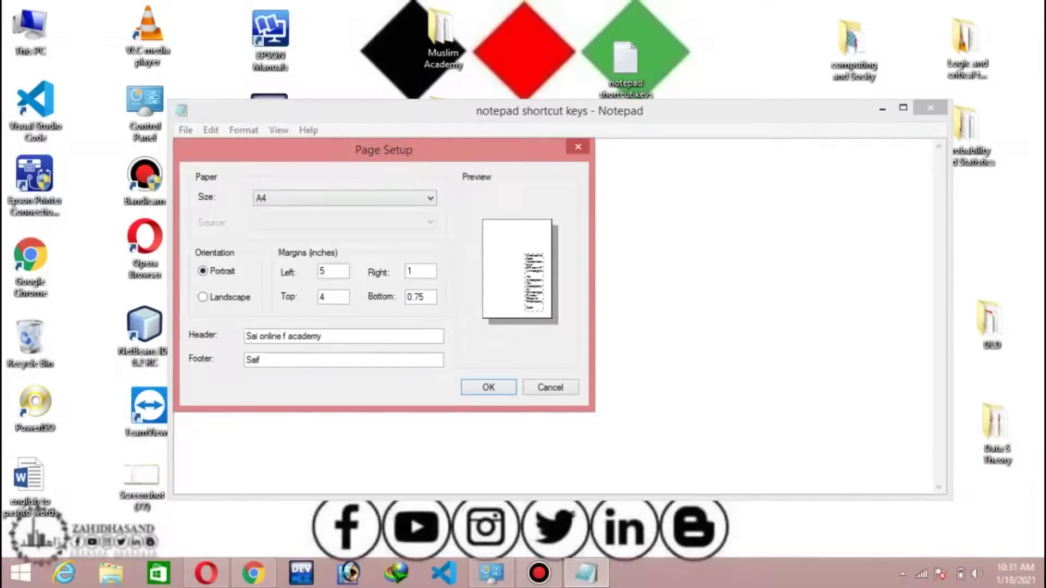
Step: Switch the page orientation to landscape and back to portrait
{"action": "left_click", "coordinate": [203, 297]}
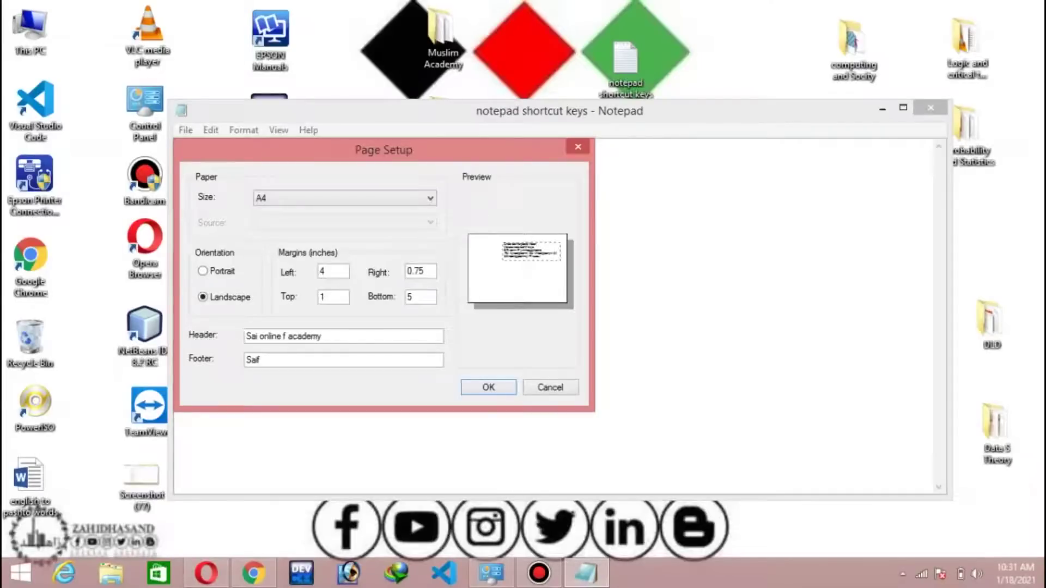
{"action": "key", "text": "alt+o"}
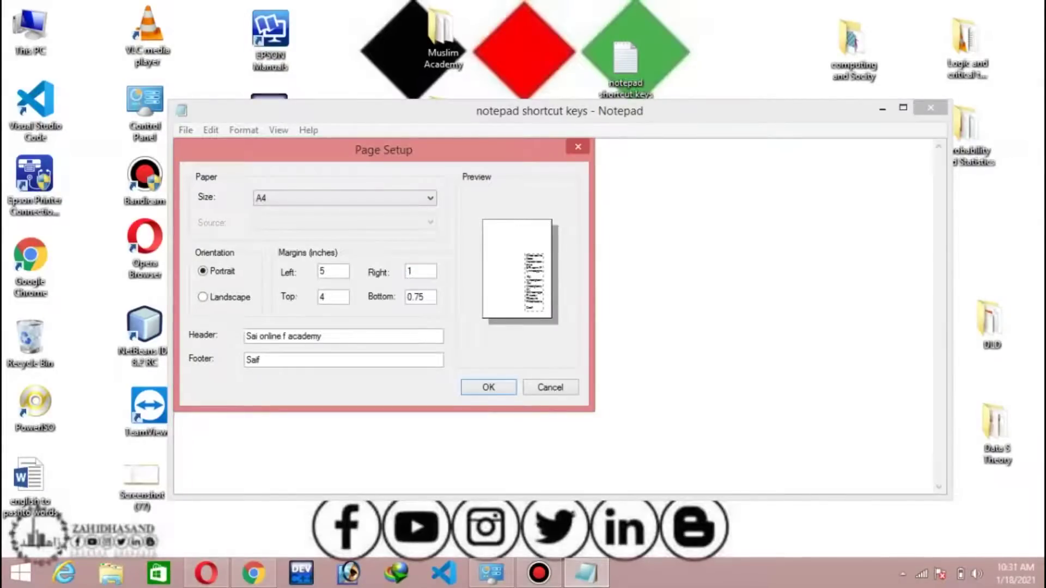
Step: Set the left, top and bottom page margins to 1 inch each
{"action": "key", "text": "BackSpace"}
{"action": "type", "text": "1"}
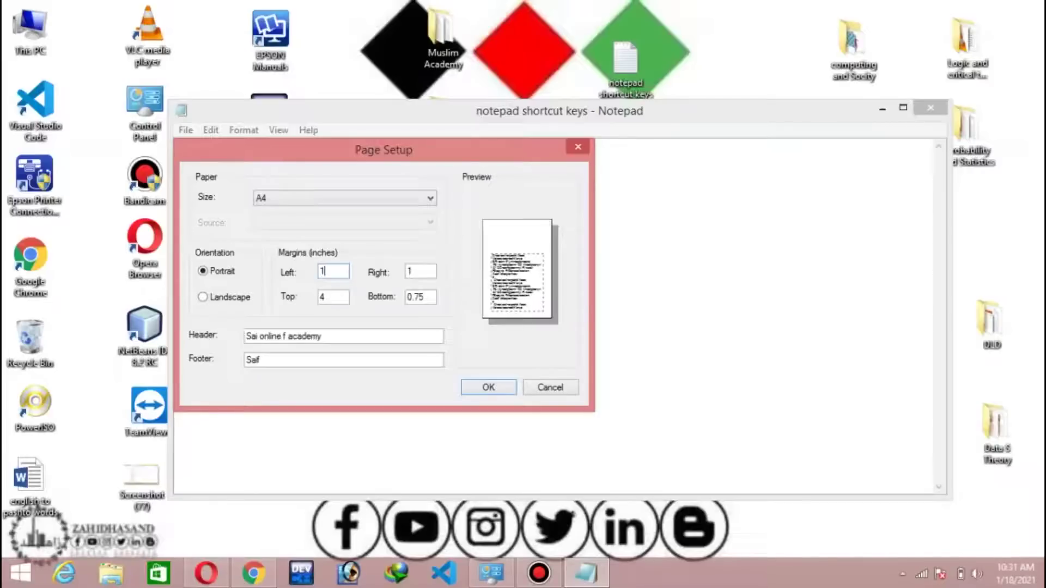
{"action": "left_click", "coordinate": [328, 297]}
{"action": "key", "text": "BackSpace"}
{"action": "type", "text": "1"}
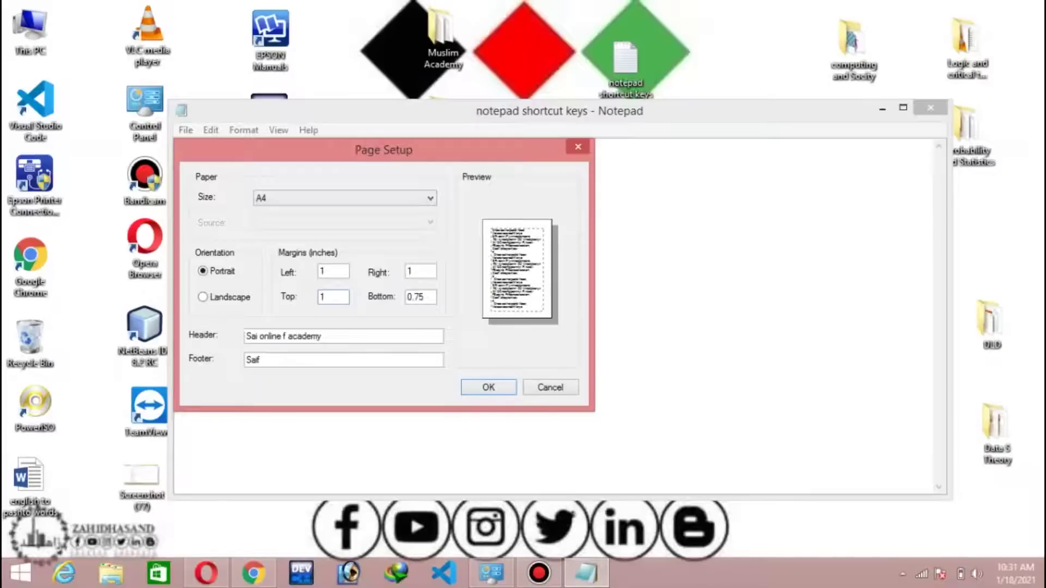
{"action": "left_click", "coordinate": [424, 297]}
{"action": "key", "text": "BackSpace"}
{"action": "key", "text": "BackSpace"}
{"action": "key", "text": "BackSpace"}
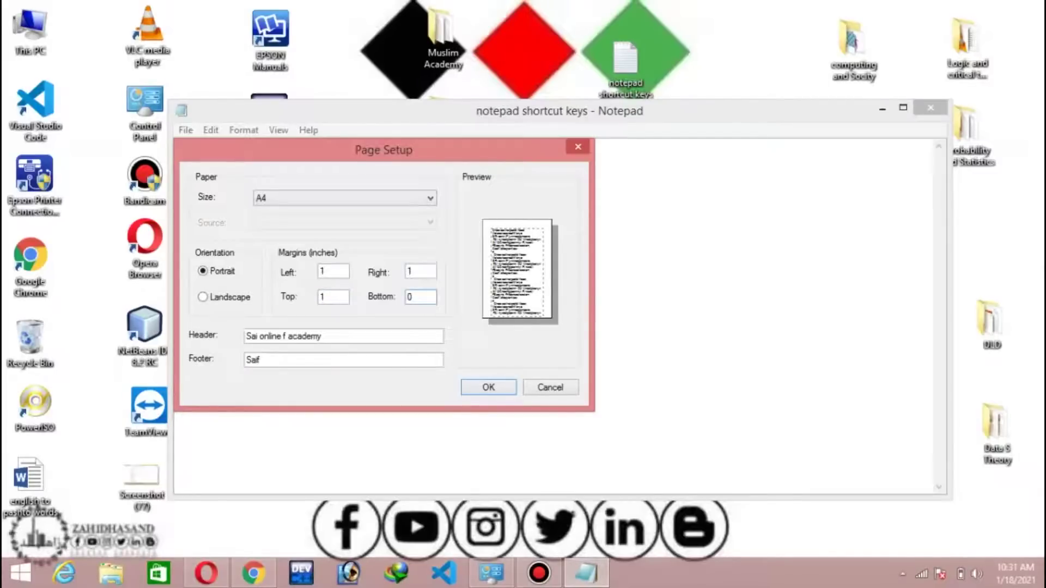
{"action": "key", "text": "BackSpace"}
{"action": "type", "text": "1"}
Step: Remove the stray "f" before "academy" in the page header text
{"action": "left_click", "coordinate": [292, 336]}
{"action": "left_click", "coordinate": [286, 336]}
{"action": "key", "text": "BackSpace"}
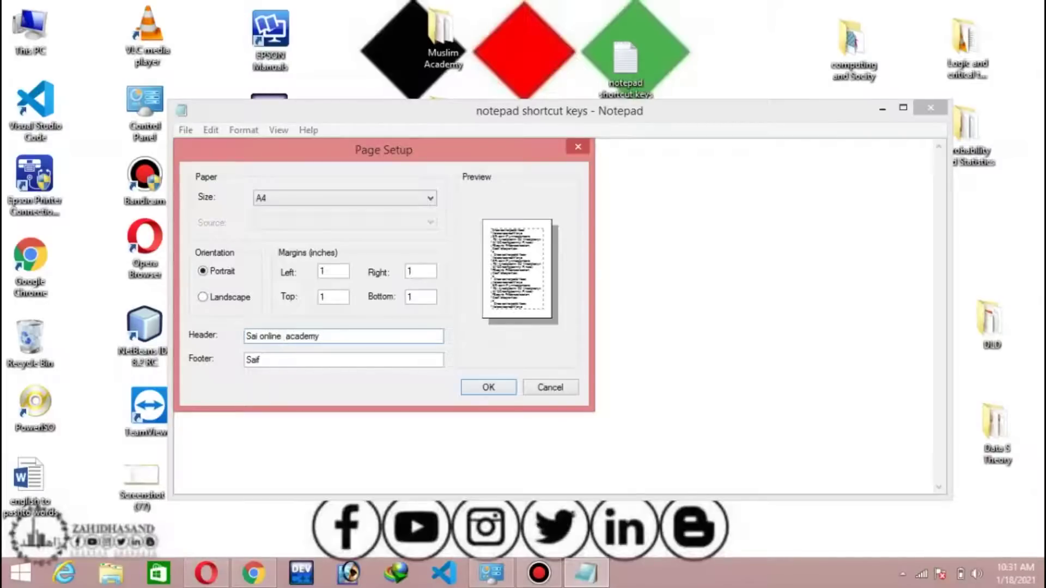
Step: Accept the page setup settings and maximize the document window
{"action": "left_click", "coordinate": [265, 359]}
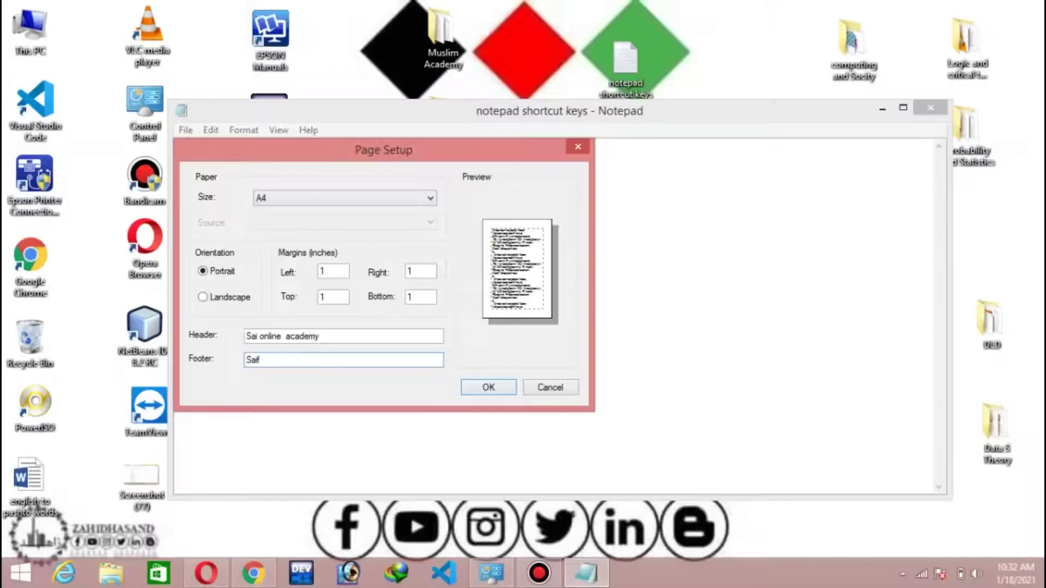
{"action": "key", "text": "Return"}
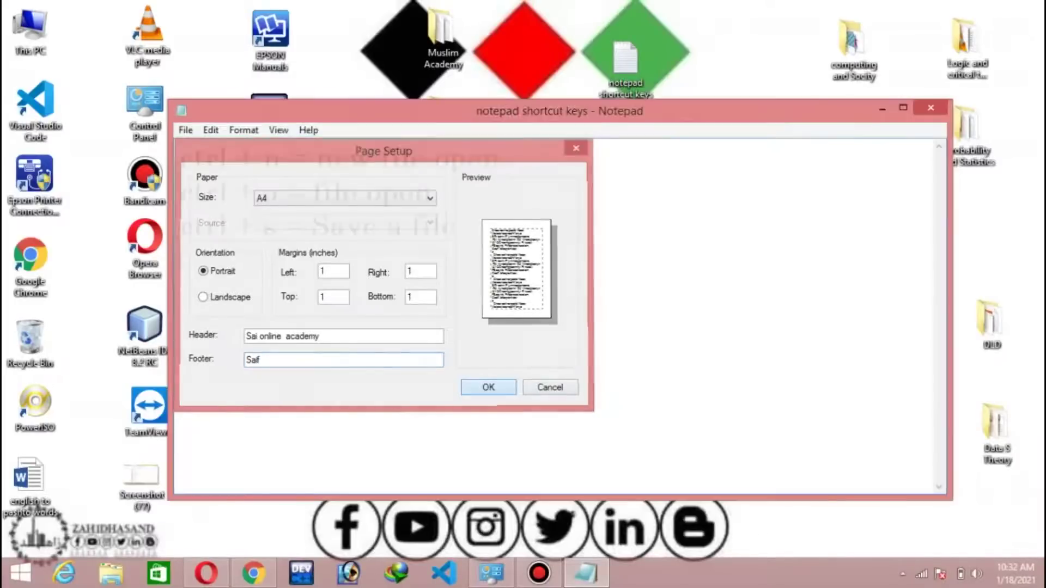
{"action": "key", "text": "alt"}
{"action": "key", "text": "Escape"}
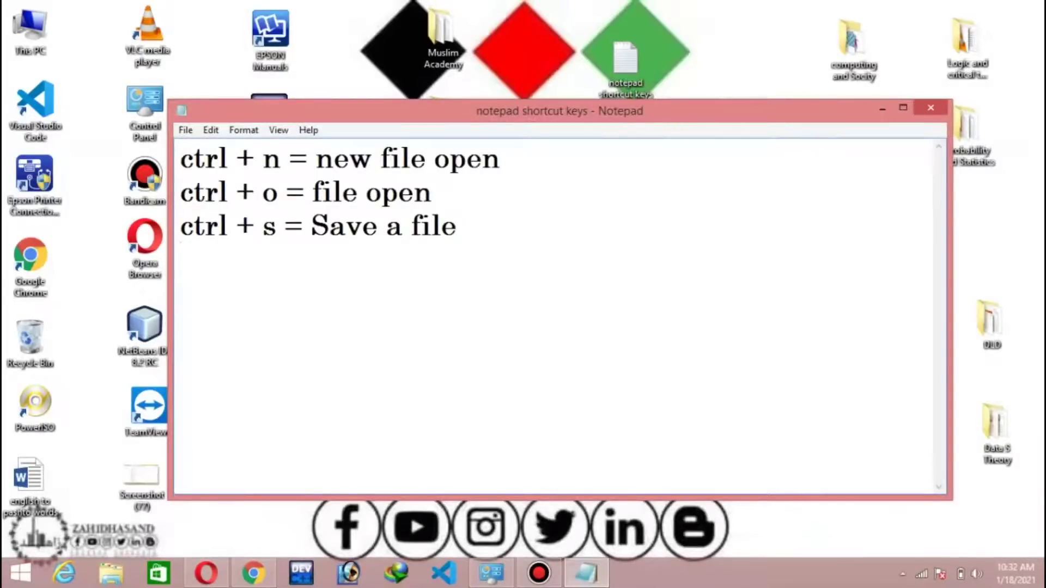
{"action": "left_click", "coordinate": [903, 108]}
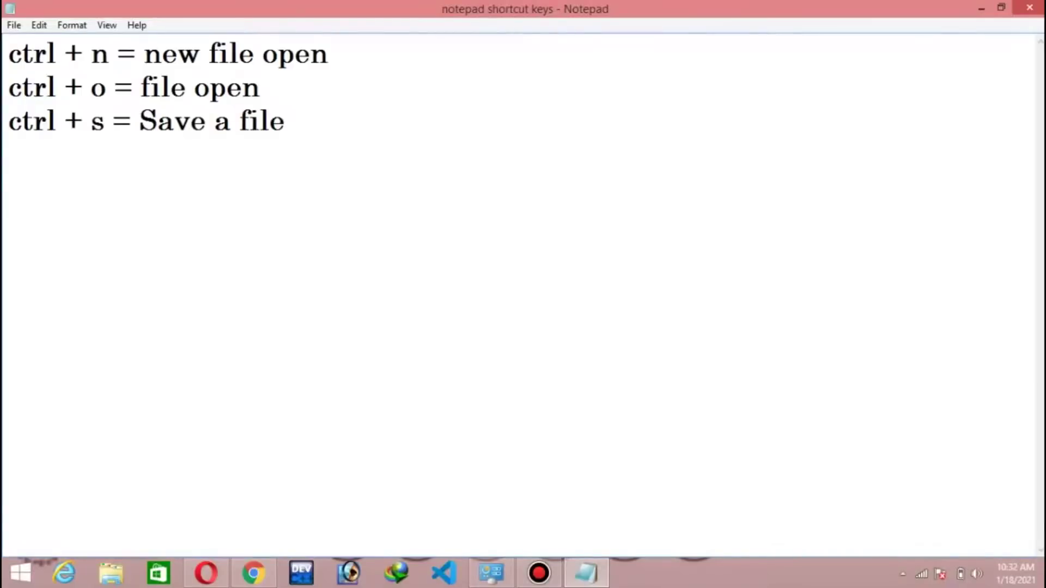
{"action": "left_click", "coordinate": [13, 25]}
{"action": "mouse_move", "coordinate": [39, 25]}
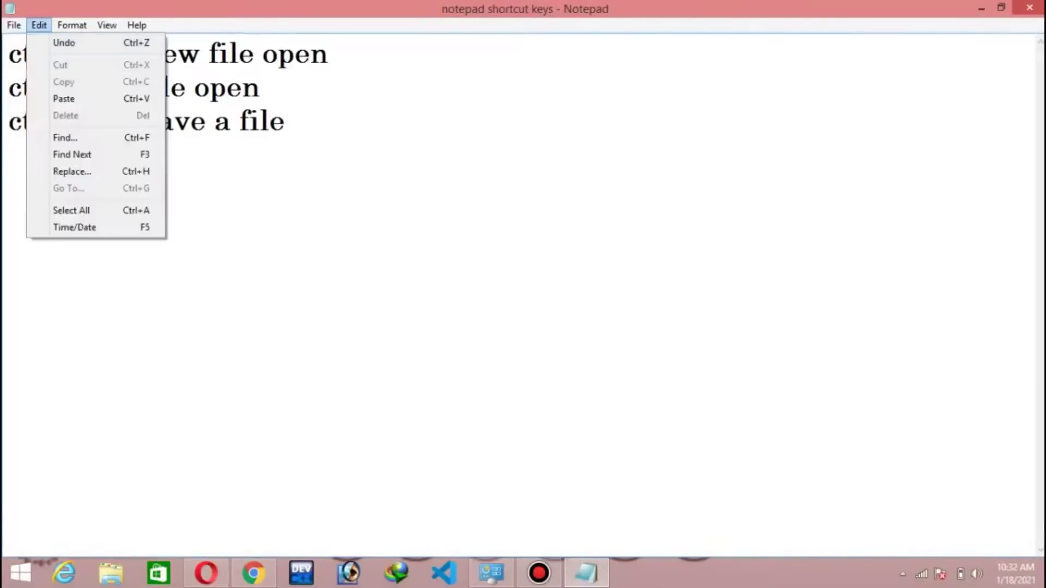
{"action": "key", "text": "Left"}
{"action": "key", "text": "Down"}
{"action": "key", "text": "Down"}
{"action": "key", "text": "Down"}
{"action": "key", "text": "Down"}
{"action": "key", "text": "Down"}
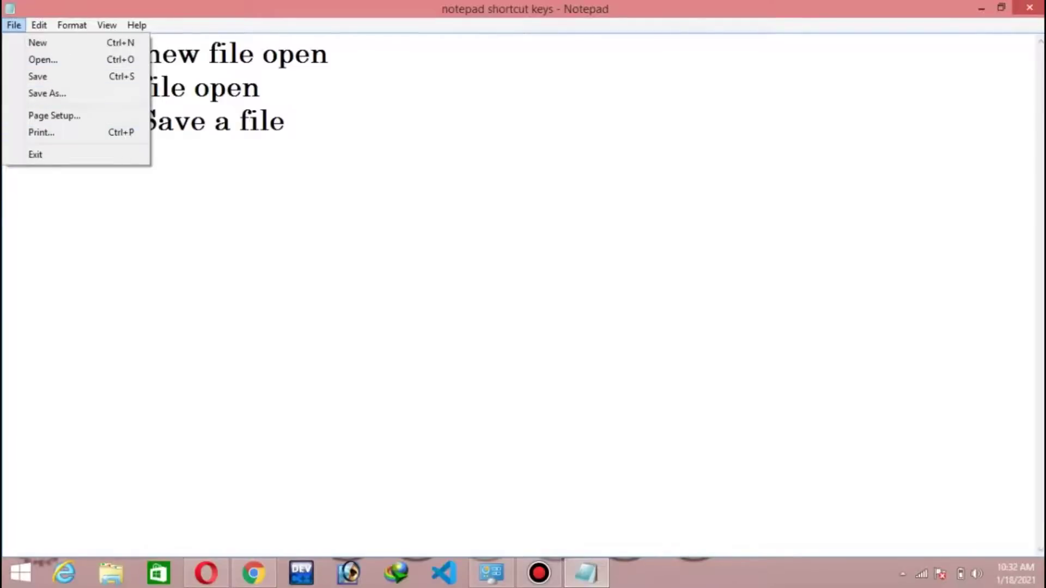
{"action": "key", "text": "Escape"}
{"action": "key", "text": "Escape"}
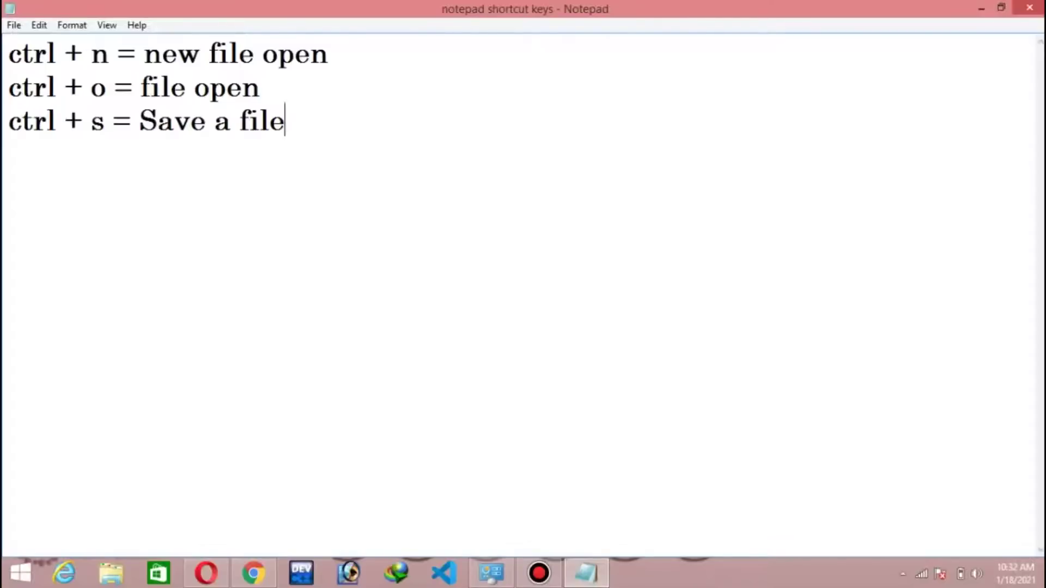
Step: Open the Print dialog to view its options and dismiss it without printing
{"action": "key", "text": "alt+f"}
{"action": "key", "text": "Right"}
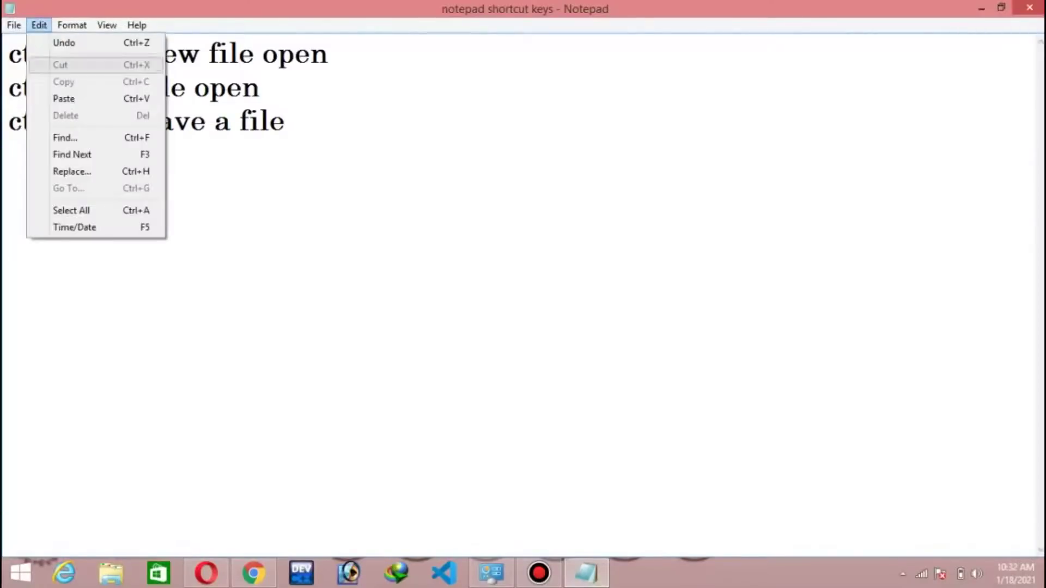
{"action": "key", "text": "Left"}
{"action": "key", "text": "Down"}
{"action": "key", "text": "Down"}
{"action": "key", "text": "Down"}
{"action": "key", "text": "Down"}
{"action": "key", "text": "Down"}
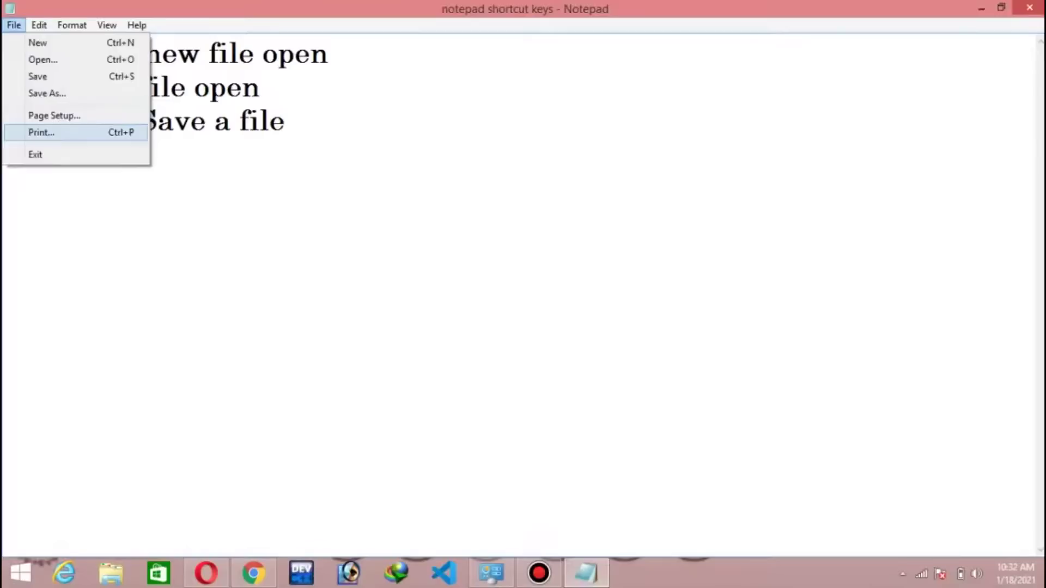
{"action": "key", "text": "Return"}
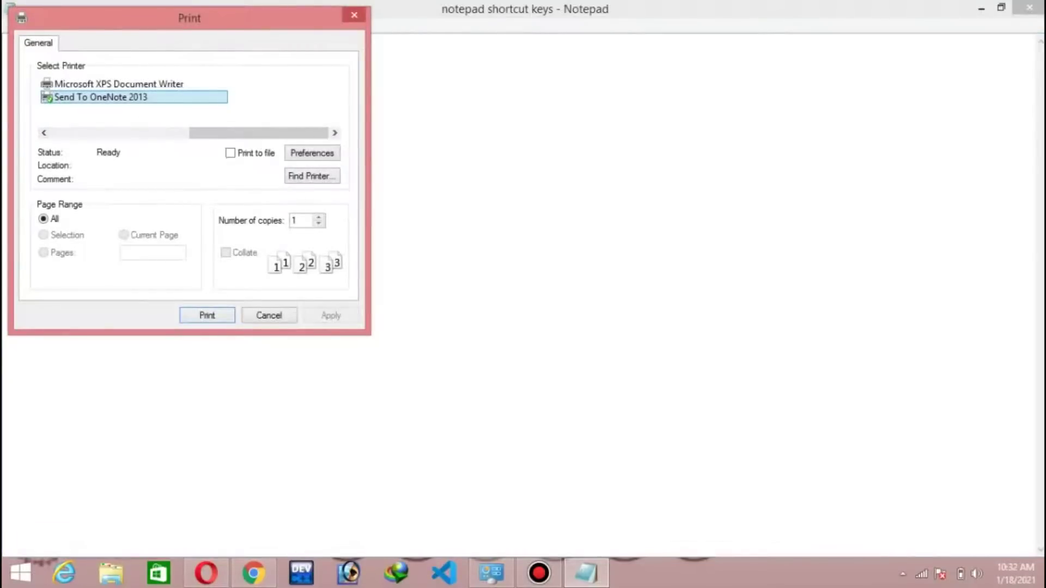
{"action": "key", "text": "Escape"}
Step: Add the line "ctrl + p = print a file" below the save shortcut, spaced like the lines above
{"action": "key", "text": "Return"}
{"action": "type", "text": "ctrl"}
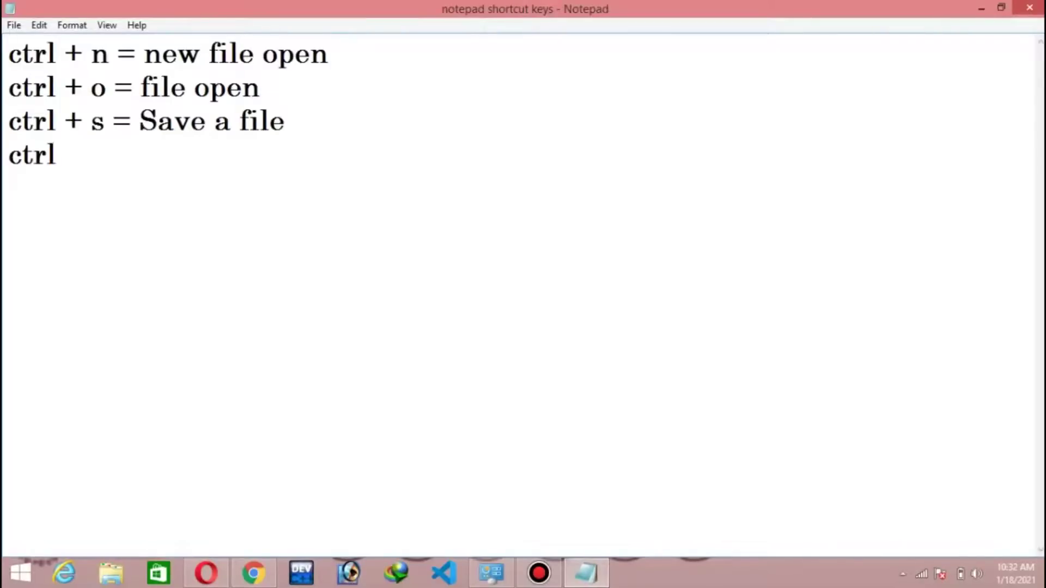
{"action": "type", "text": "+ p = pri"}
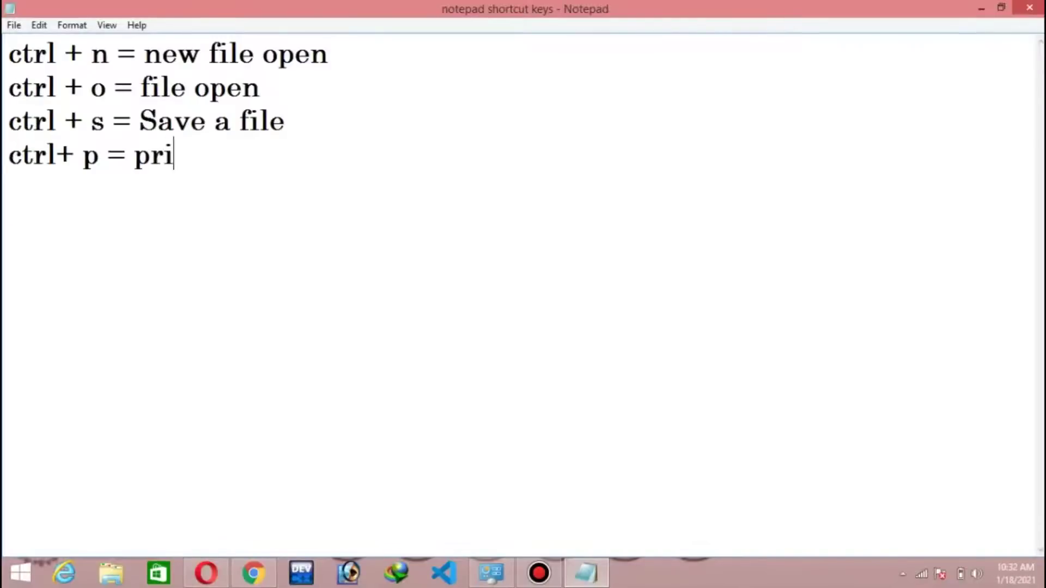
{"action": "type", "text": "nt a f"}
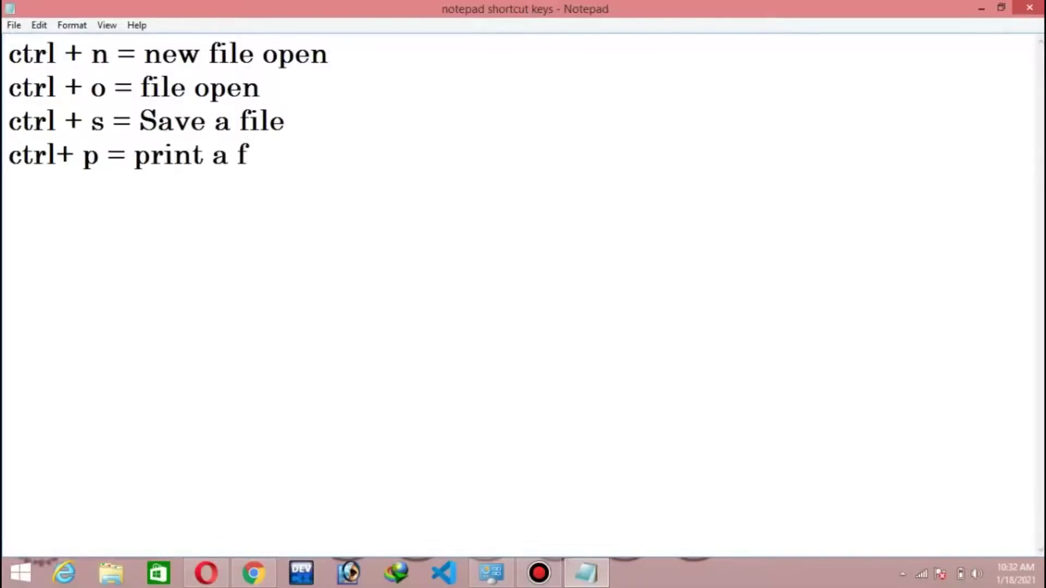
{"action": "type", "text": "ile"}
{"action": "left_click", "coordinate": [195, 87]}
{"action": "left_click", "coordinate": [9, 188]}
{"action": "left_click", "coordinate": [56, 155]}
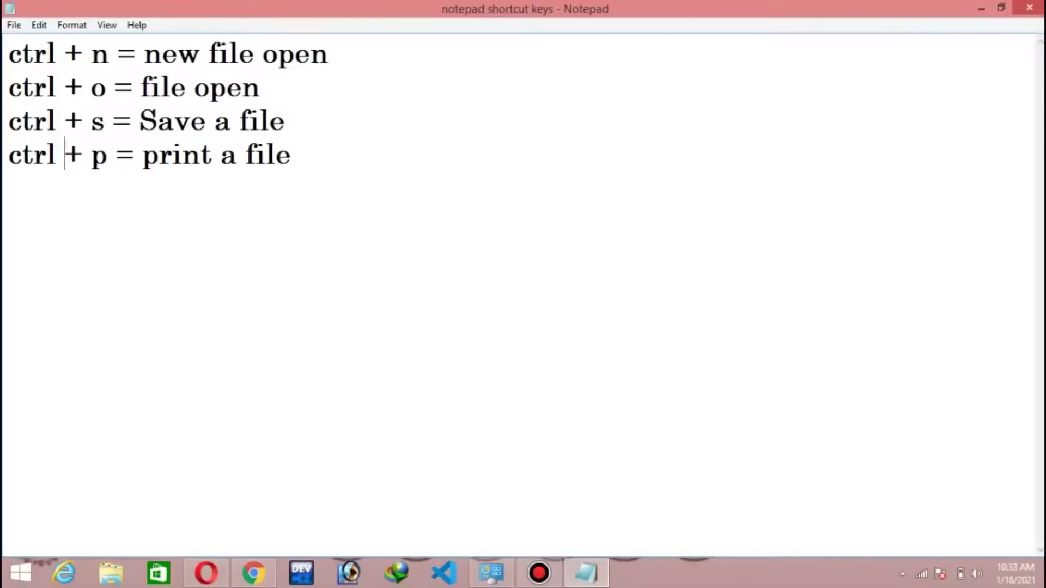
Step: Bring up the Print dialog, dismiss it, and bring it up again
{"action": "key", "text": "ctrl+p"}
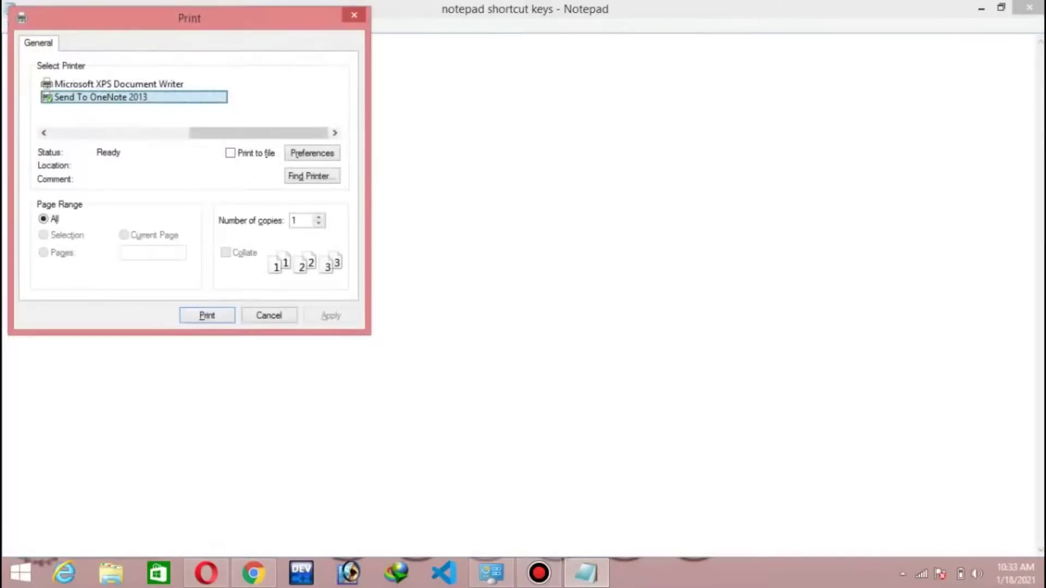
{"action": "key", "text": "Escape"}
{"action": "key", "text": "alt+f"}
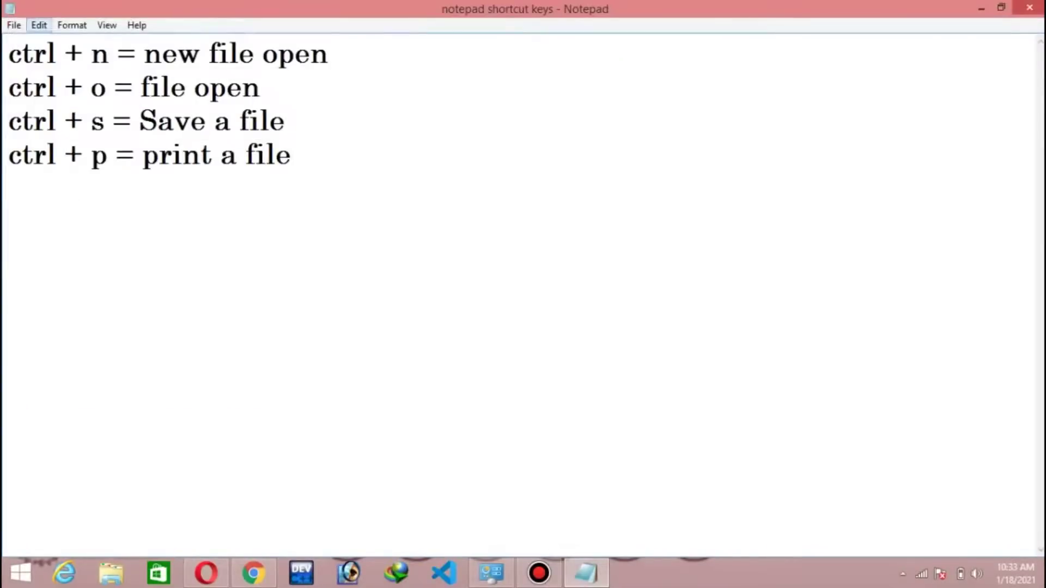
{"action": "key", "text": "Down"}
{"action": "key", "text": "Down"}
{"action": "key", "text": "Down"}
{"action": "key", "text": "Down"}
{"action": "key", "text": "Down"}
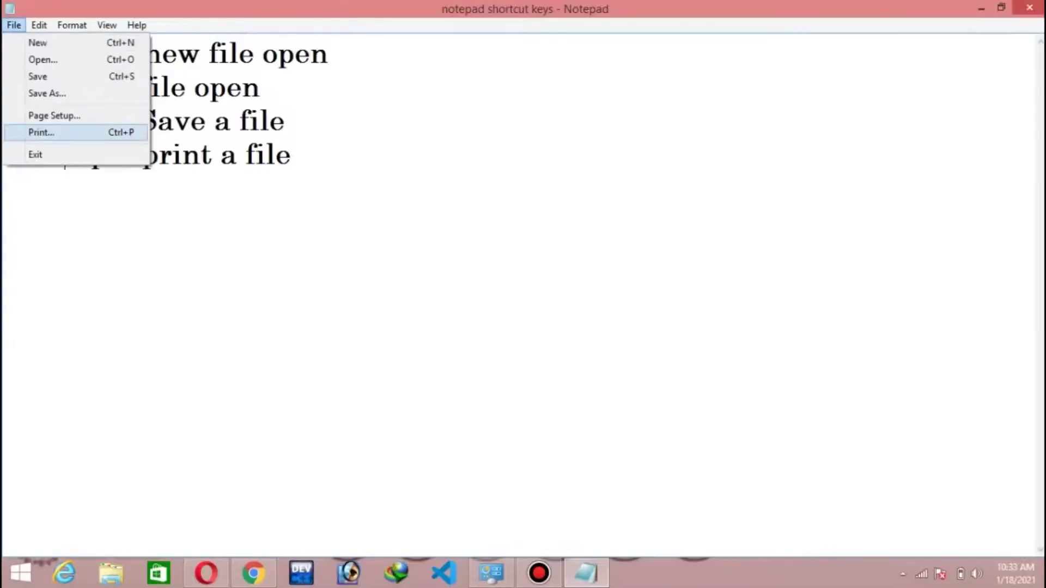
{"action": "key", "text": "Return"}
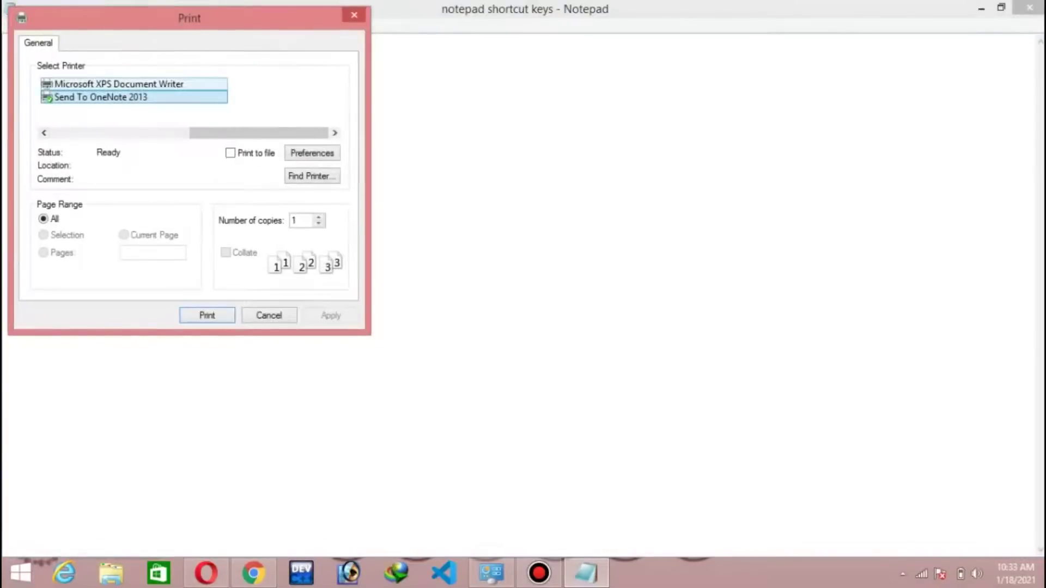
Step: Switch between the two listed printers, ending on Send To OneNote 2013, and enable printing to file
{"action": "left_click", "coordinate": [119, 85]}
{"action": "left_click", "coordinate": [119, 97]}
{"action": "left_click", "coordinate": [118, 84]}
{"action": "left_click", "coordinate": [118, 97]}
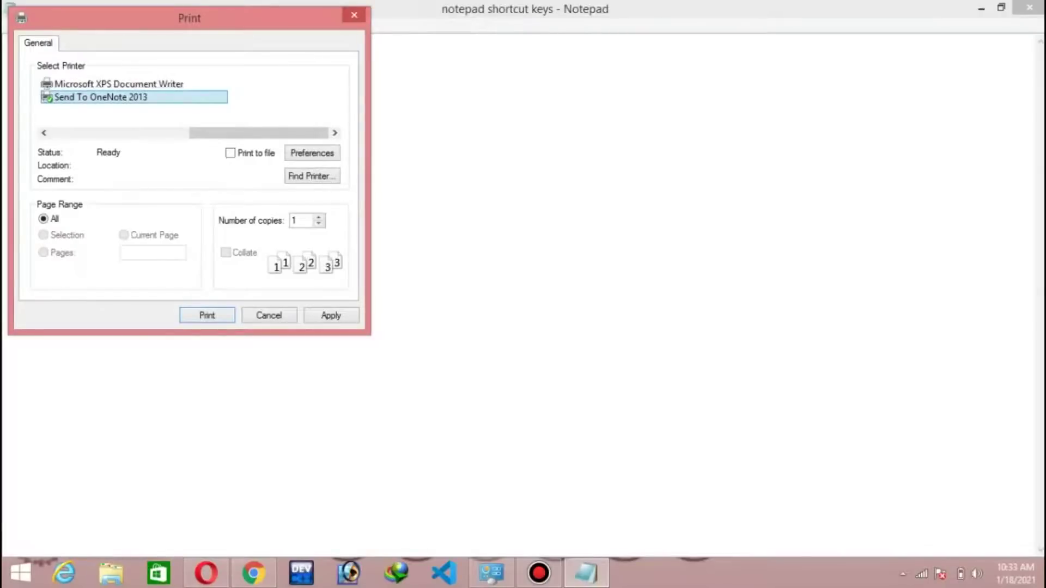
{"action": "key", "text": "Tab"}
{"action": "key", "text": "space"}
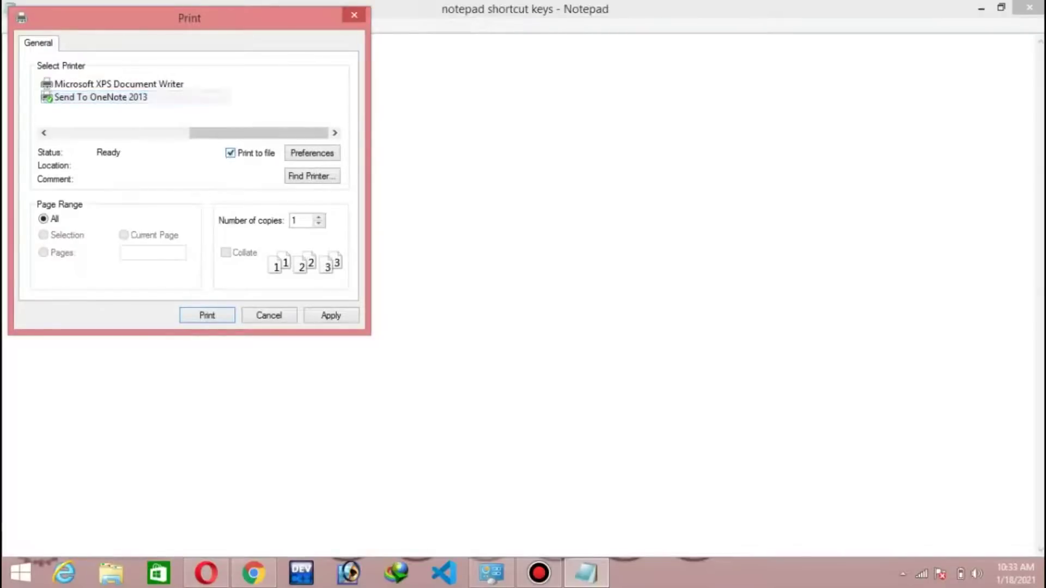
Step: In the printer's preferences, switch the orientation to Landscape and back to Portrait
{"action": "left_click", "coordinate": [312, 153]}
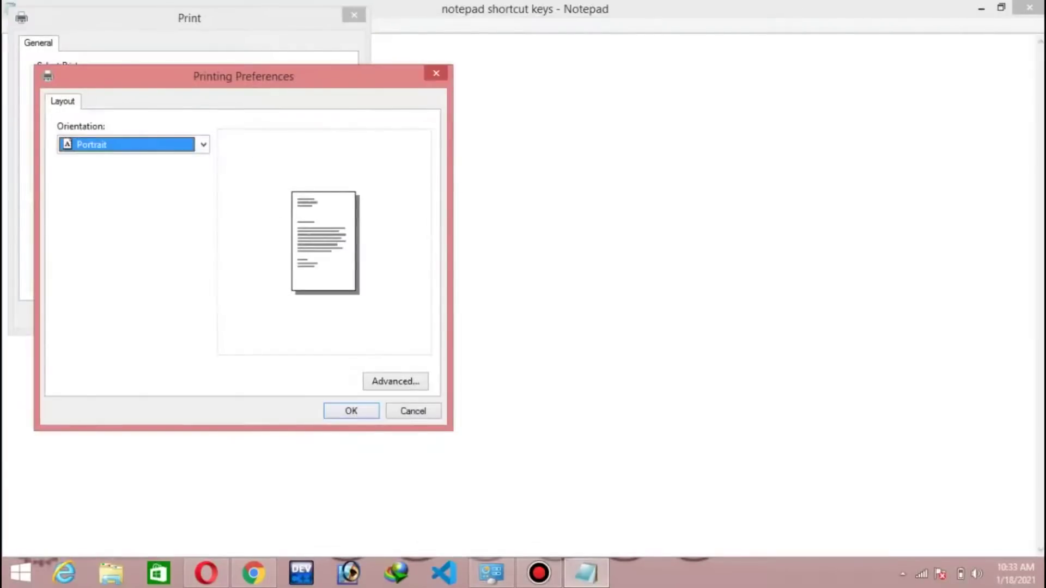
{"action": "left_click", "coordinate": [203, 144]}
{"action": "key", "text": "Return"}
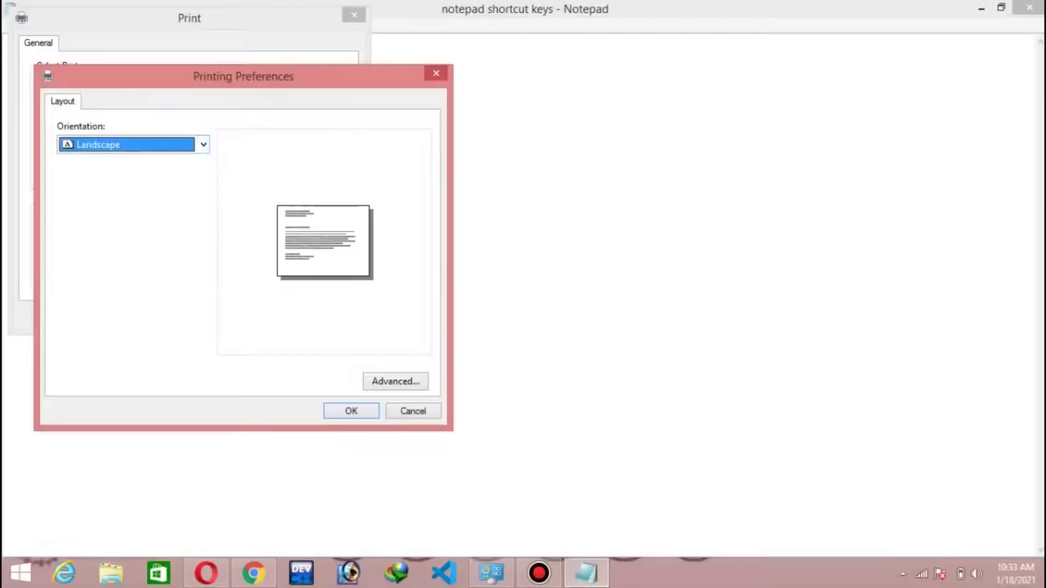
{"action": "left_click", "coordinate": [203, 144]}
{"action": "left_click", "coordinate": [103, 158]}
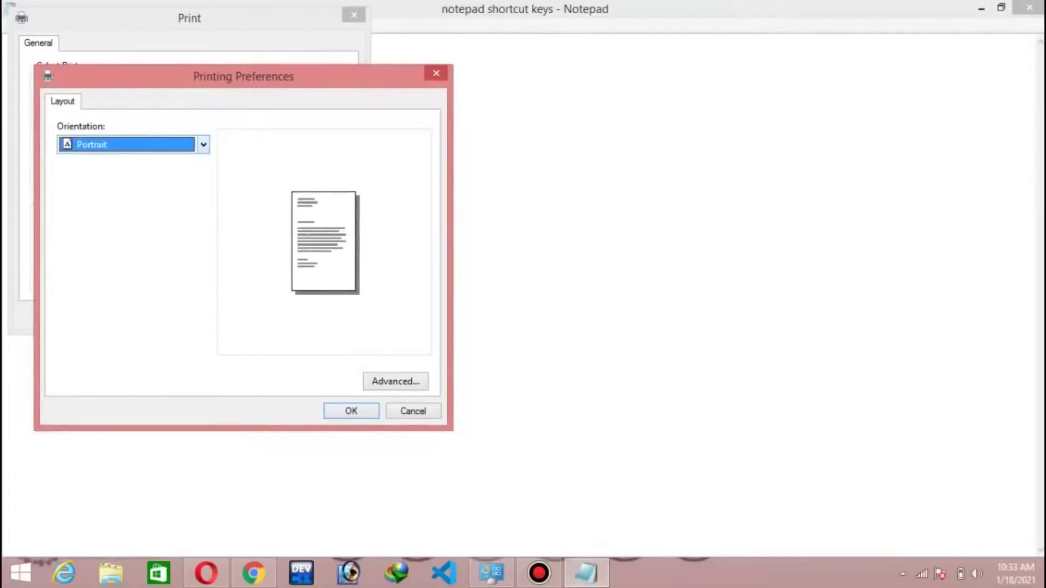
Step: Look through the paper sizes in the printer's advanced options, keep A4, and accept the printing preferences
{"action": "left_click", "coordinate": [396, 381]}
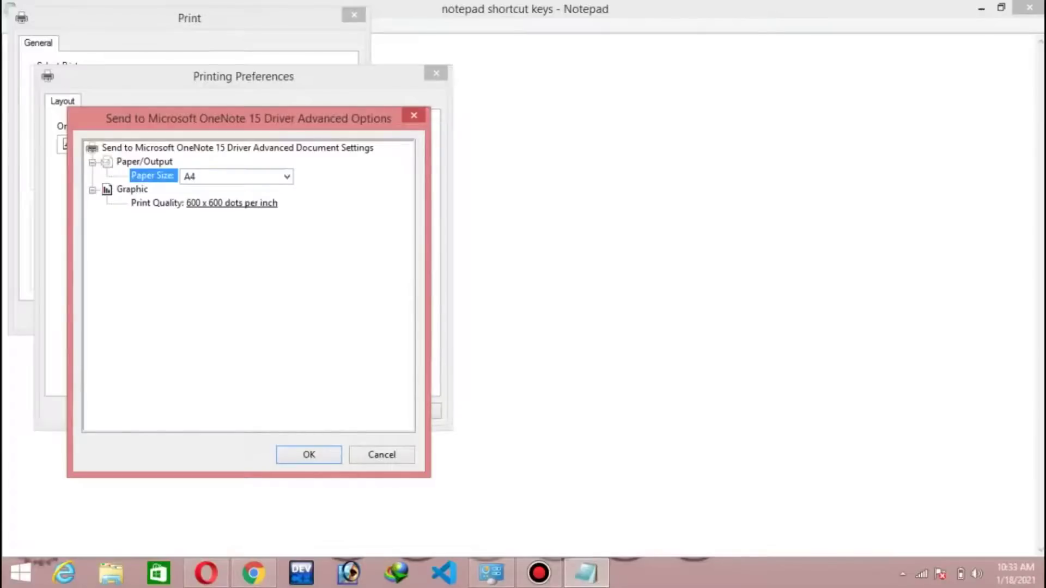
{"action": "left_click", "coordinate": [287, 177]}
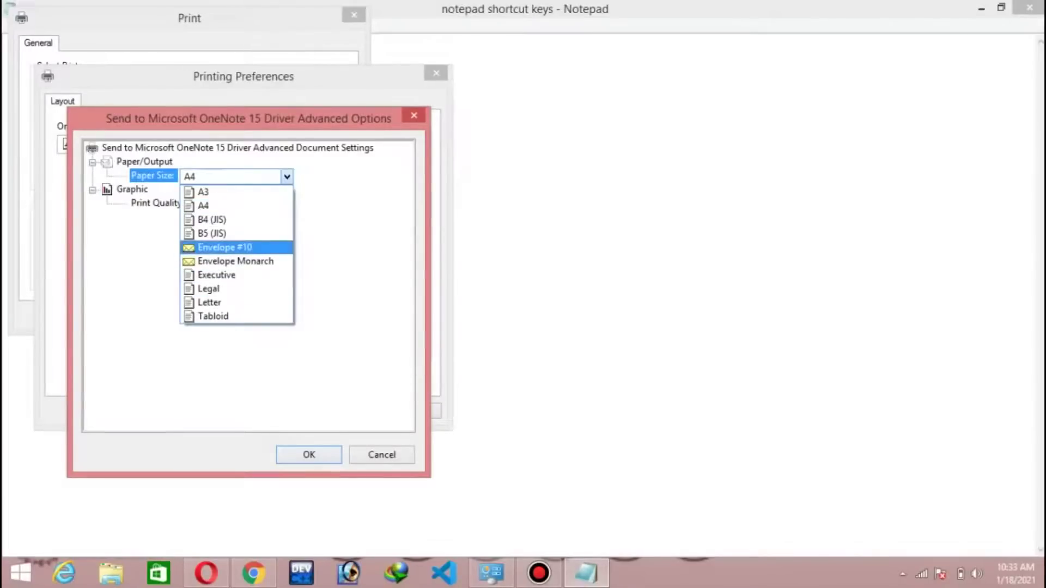
{"action": "key", "text": "Down"}
{"action": "key", "text": "Up"}
{"action": "key", "text": "Up"}
{"action": "key", "text": "Up"}
{"action": "key", "text": "Up"}
{"action": "key", "text": "Up"}
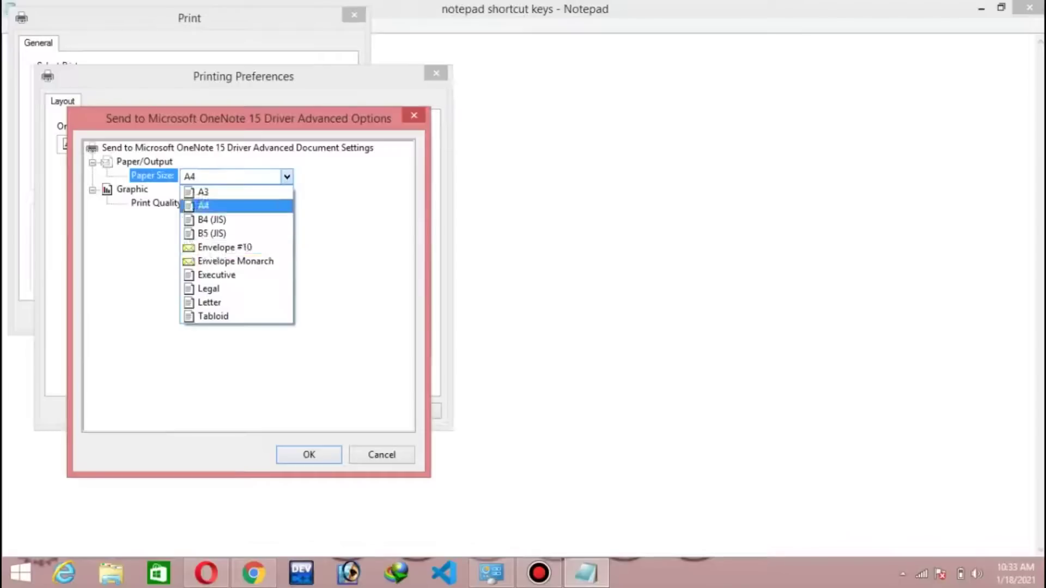
{"action": "key", "text": "Up"}
{"action": "key", "text": "Down"}
{"action": "key", "text": "Return"}
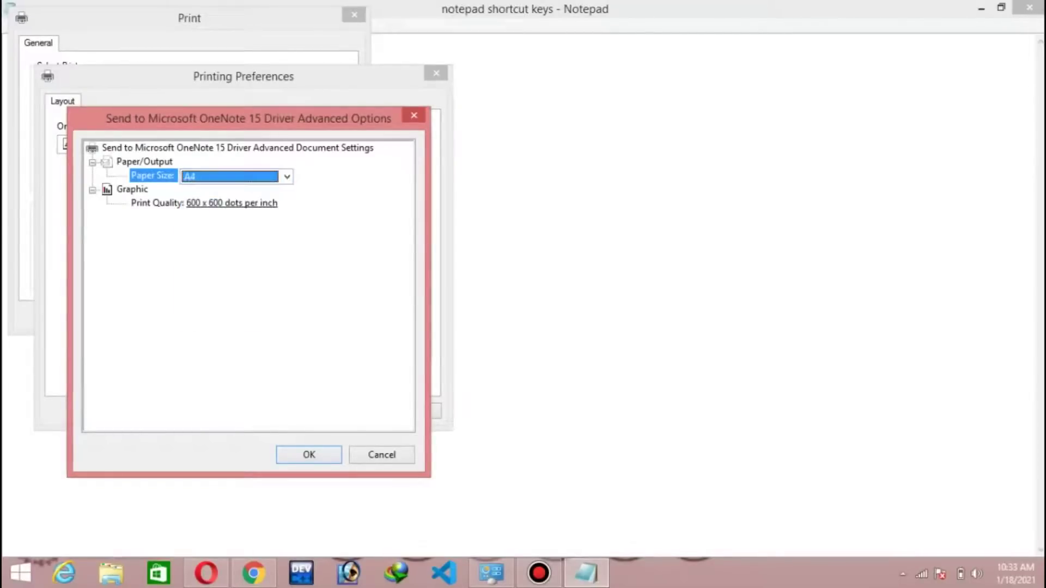
{"action": "key", "text": "Return"}
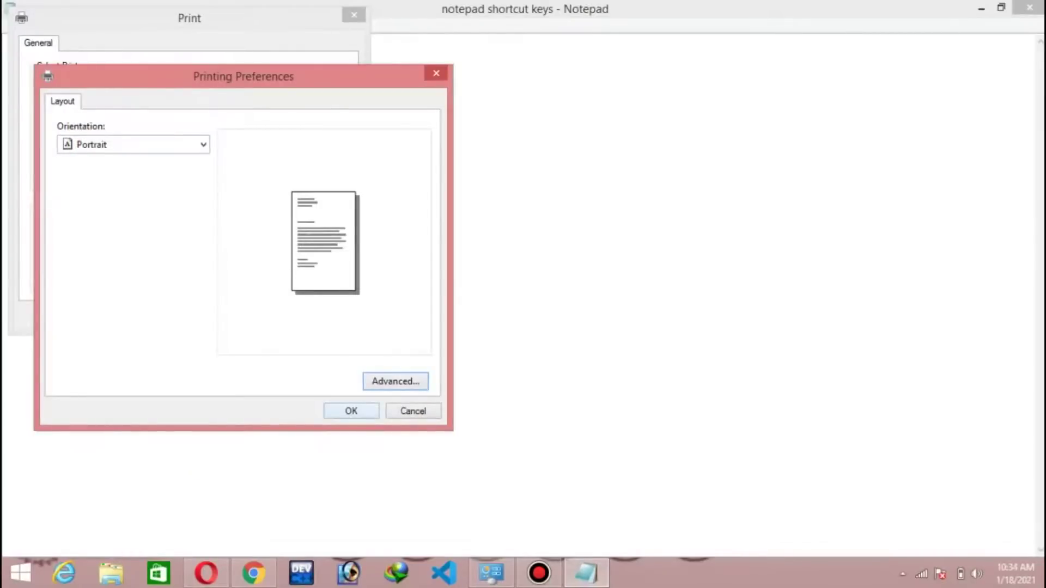
{"action": "key", "text": "Return"}
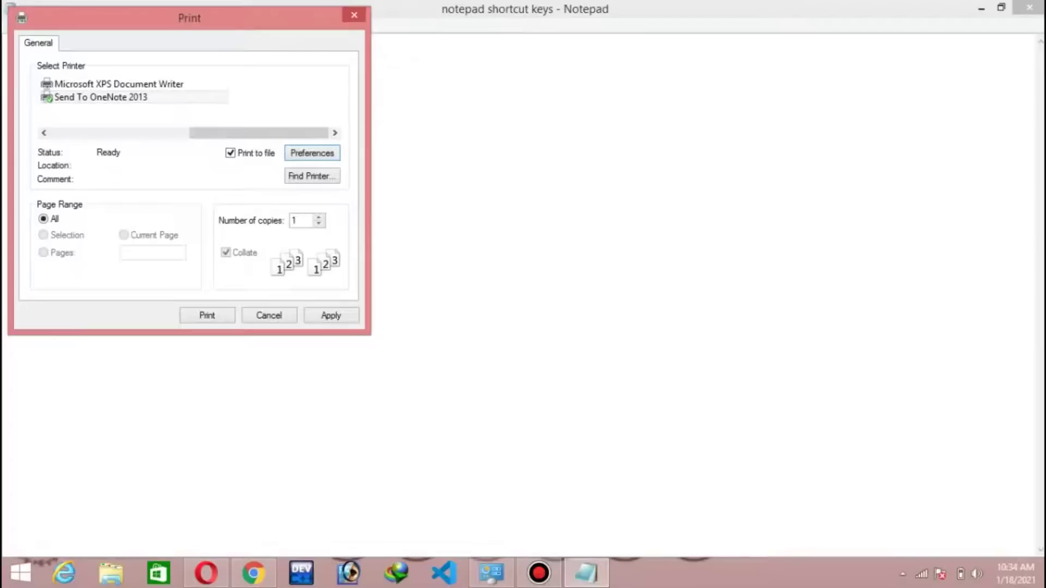
Step: Open the network printer search and close it without selecting a printer
{"action": "key", "text": "Tab"}
{"action": "key", "text": "Return"}
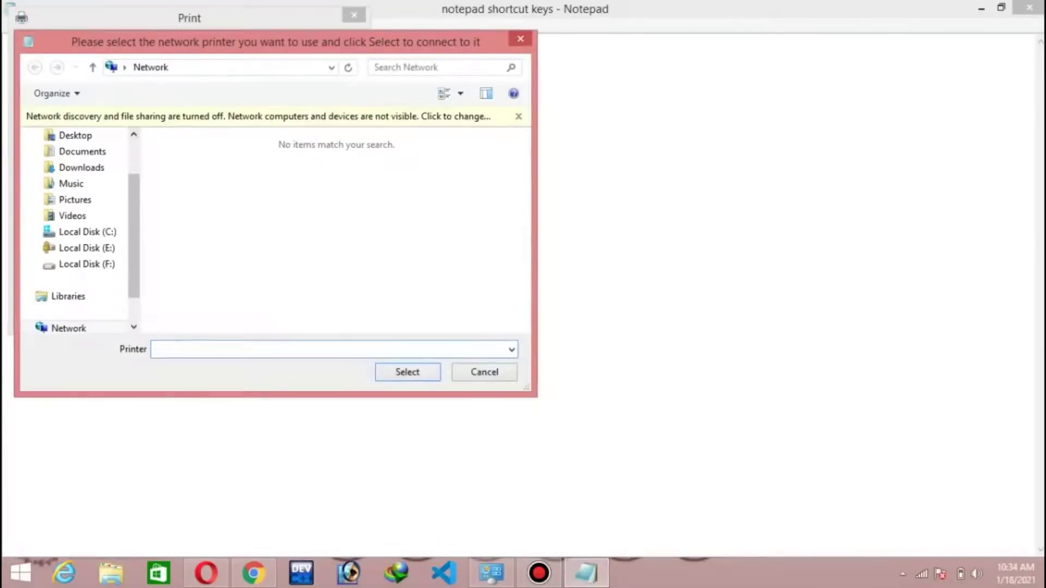
{"action": "key", "text": "Escape"}
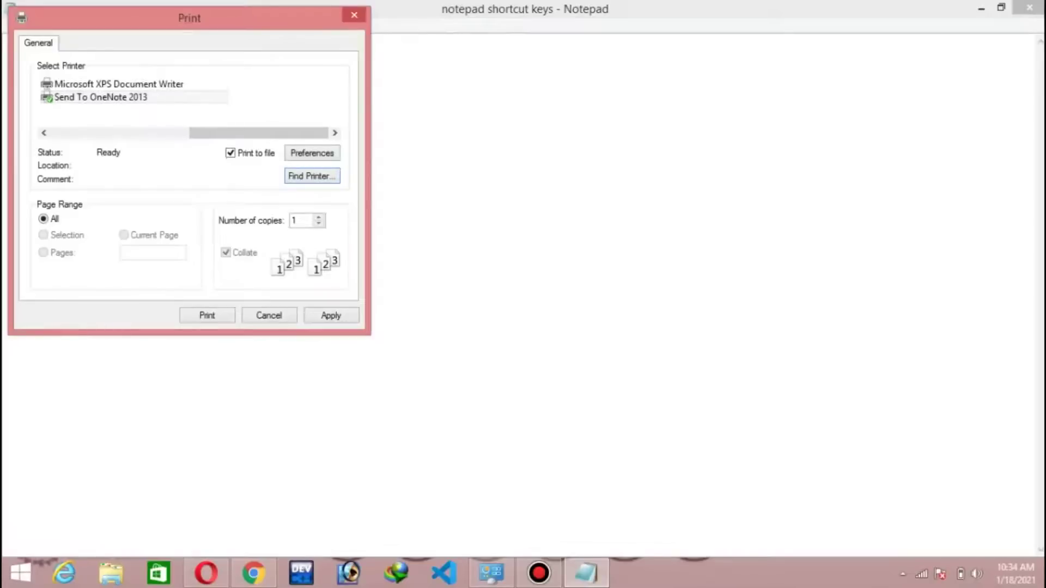
Step: Try printing 1 copy to a file, cancel saving the output, and dismiss the reopened Print dialog
{"action": "key", "text": "Tab"}
{"action": "key", "text": "BackSpace"}
{"action": "type", "text": "1"}
{"action": "key", "text": "Return"}
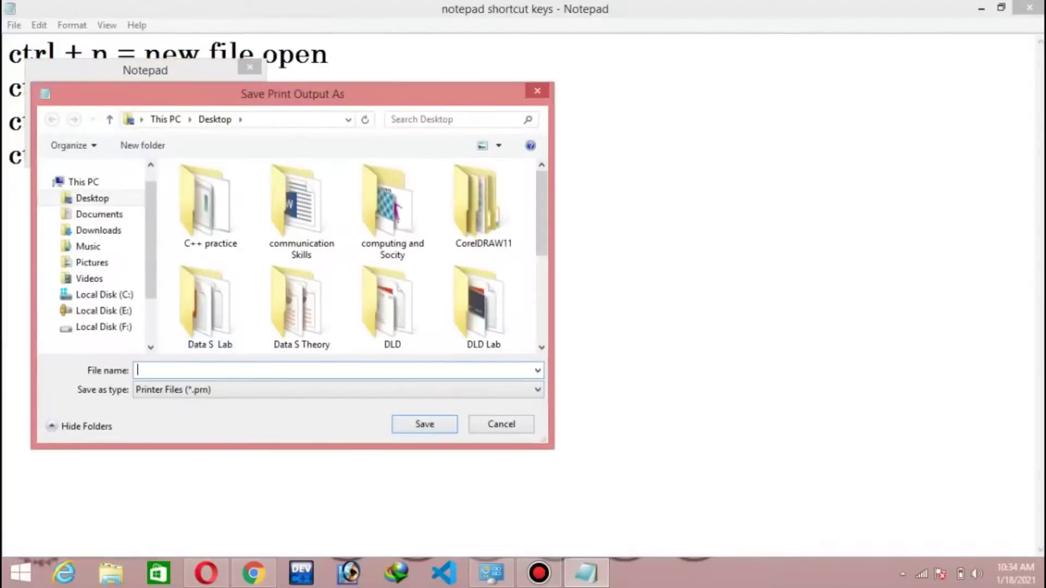
{"action": "key", "text": "Escape"}
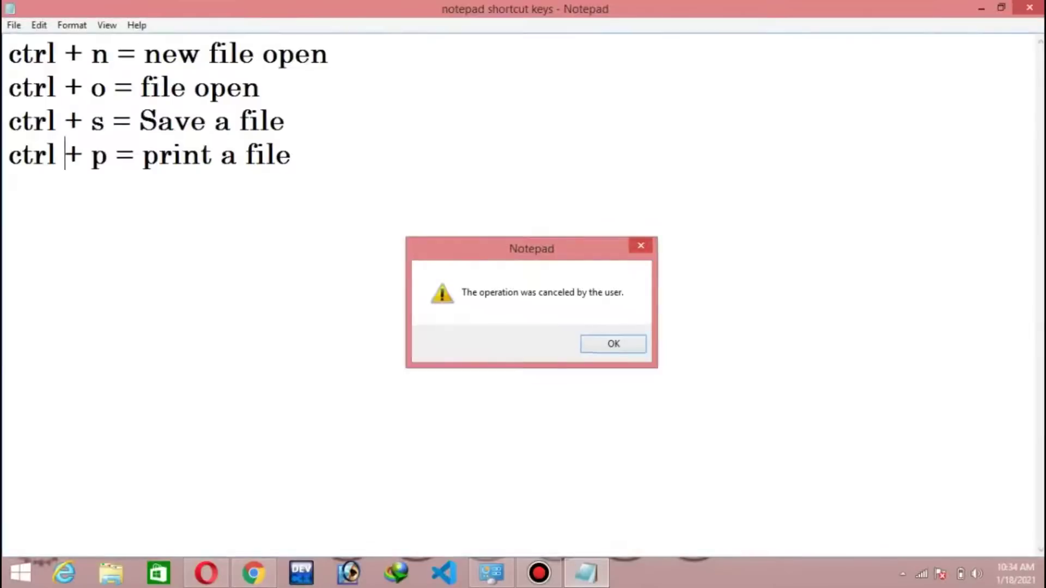
{"action": "key", "text": "Return"}
{"action": "key", "text": "ctrl+p"}
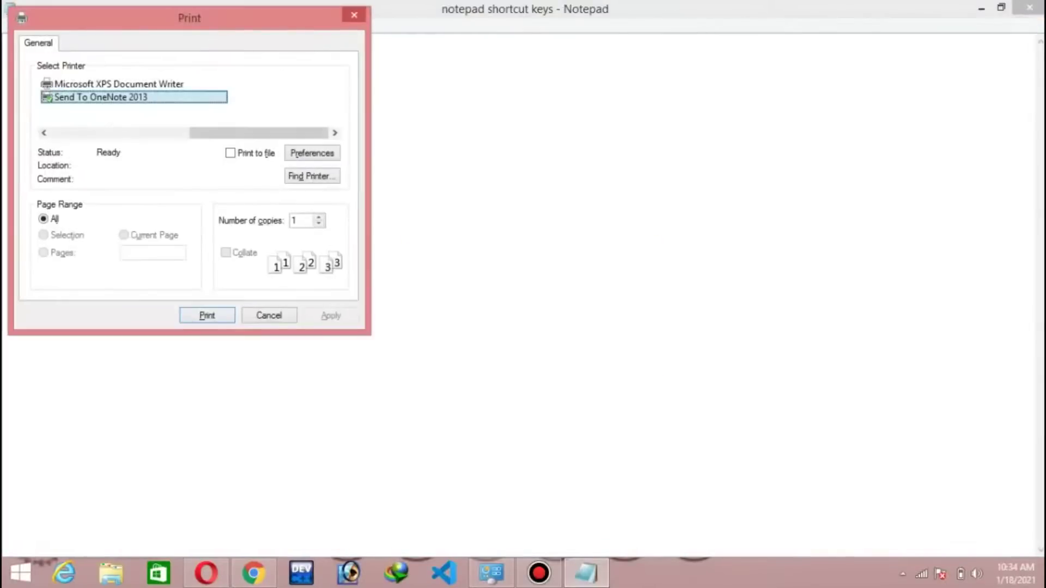
{"action": "left_click", "coordinate": [269, 316]}
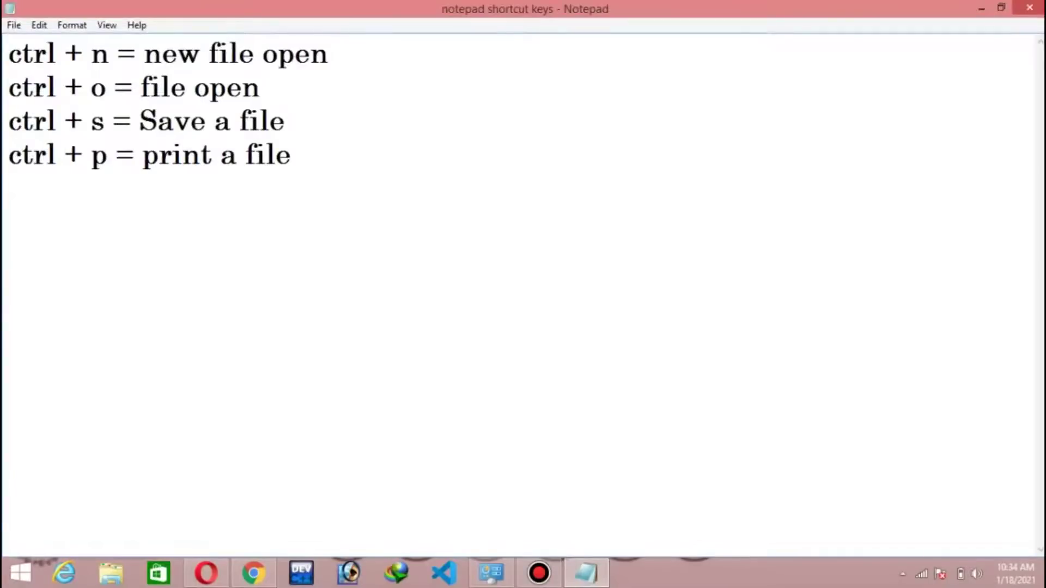
Step: Try exiting the program from the shortcut notes file and cancel the request to save changes
{"action": "left_click", "coordinate": [14, 25]}
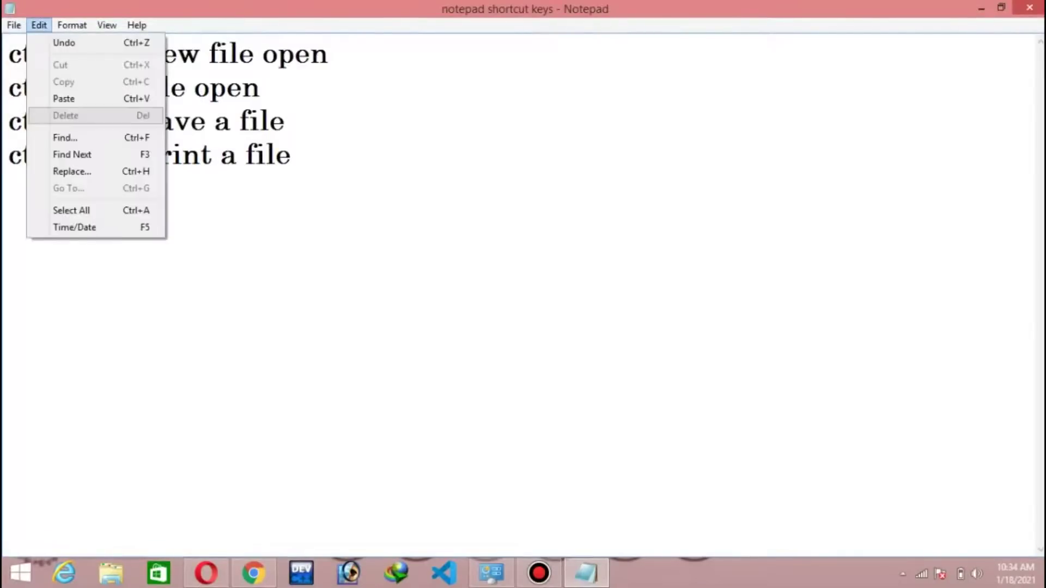
{"action": "left_click", "coordinate": [229, 191]}
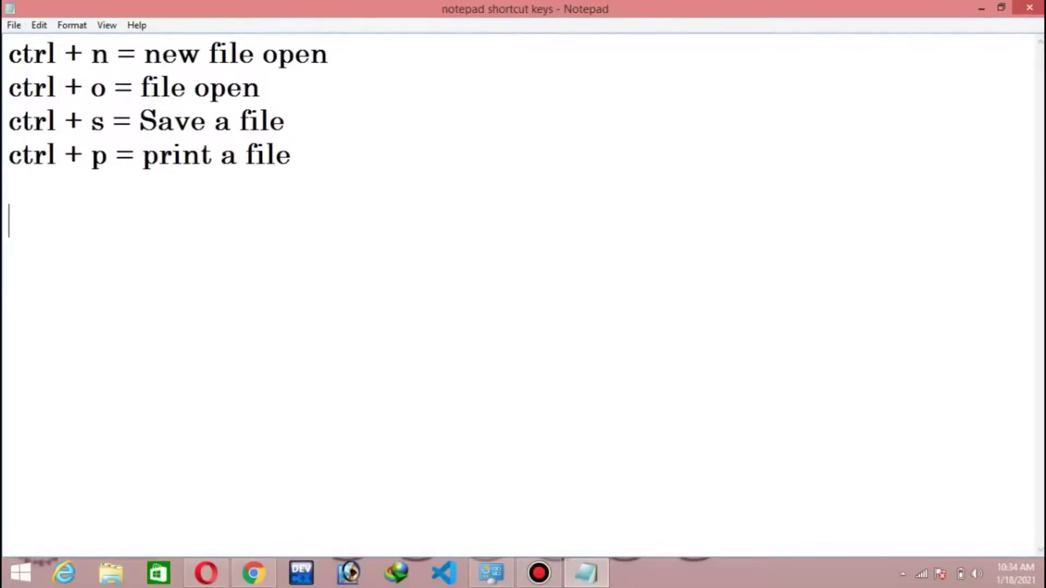
{"action": "left_click", "coordinate": [14, 26]}
{"action": "key", "text": "Down"}
{"action": "key", "text": "Down"}
{"action": "key", "text": "Down"}
{"action": "key", "text": "Down"}
{"action": "key", "text": "Down"}
{"action": "key", "text": "Down"}
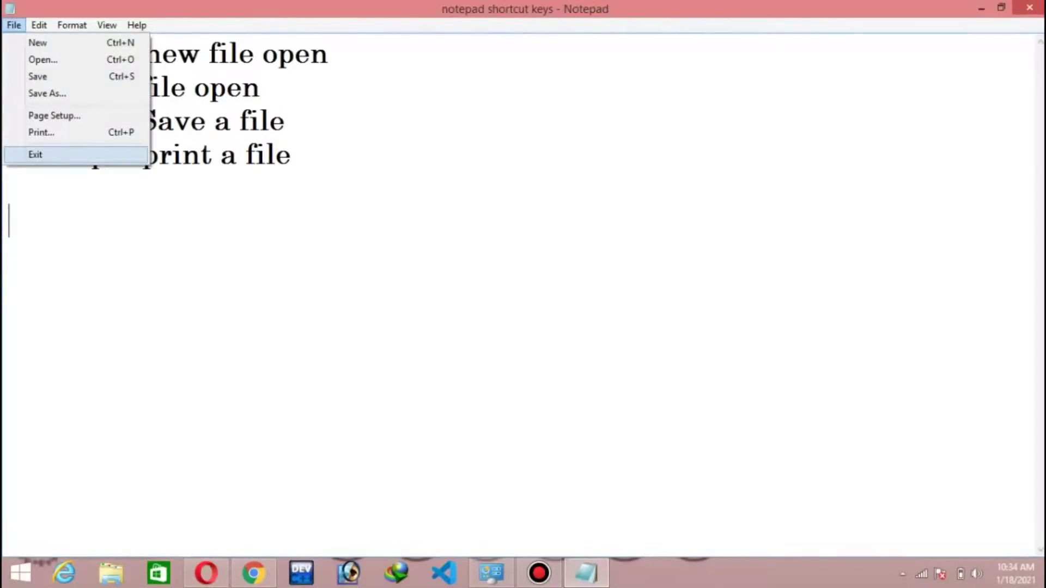
{"action": "key", "text": "Return"}
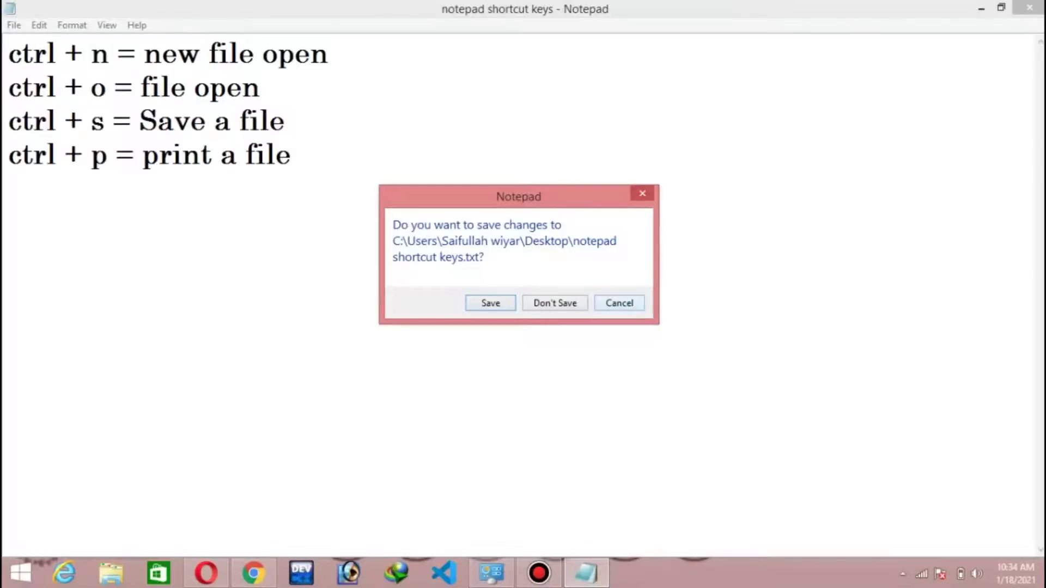
{"action": "key", "text": "Tab"}
{"action": "key", "text": "Tab"}
{"action": "key", "text": "Return"}
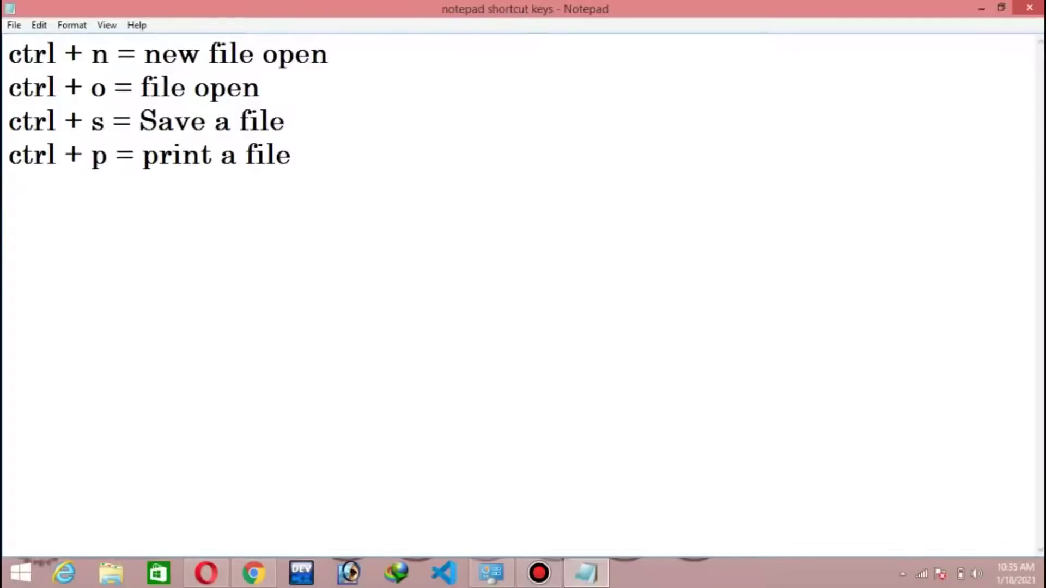
Step: Remove the blank lines after the print shortcut and add a separator line of 36 hyphens directly below it
{"action": "key", "text": "BackSpace"}
{"action": "key", "text": "BackSpace"}
{"action": "key", "text": "Return"}
{"action": "type", "text": "------------------------------------"}
{"action": "key", "text": "alt"}
{"action": "key", "text": "alt"}
Step: Insert the heading "file" on a new line above the first shortcut, and place the cursor on the line below the separator
{"action": "left_click", "coordinate": [8, 54]}
{"action": "key", "text": "Return"}
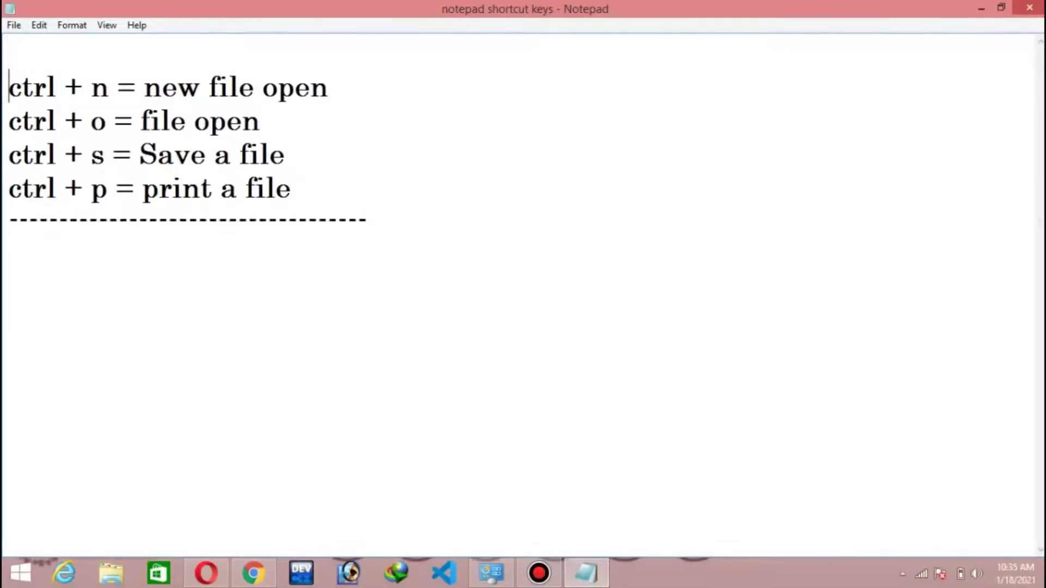
{"action": "key", "text": "Up"}
{"action": "type", "text": "file"}
{"action": "left_click", "coordinate": [9, 255]}
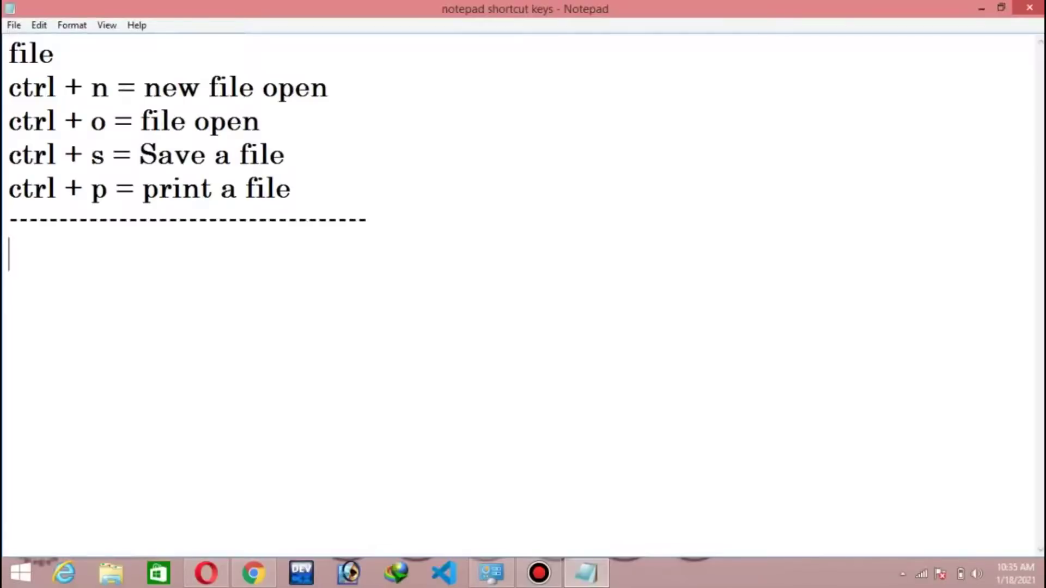